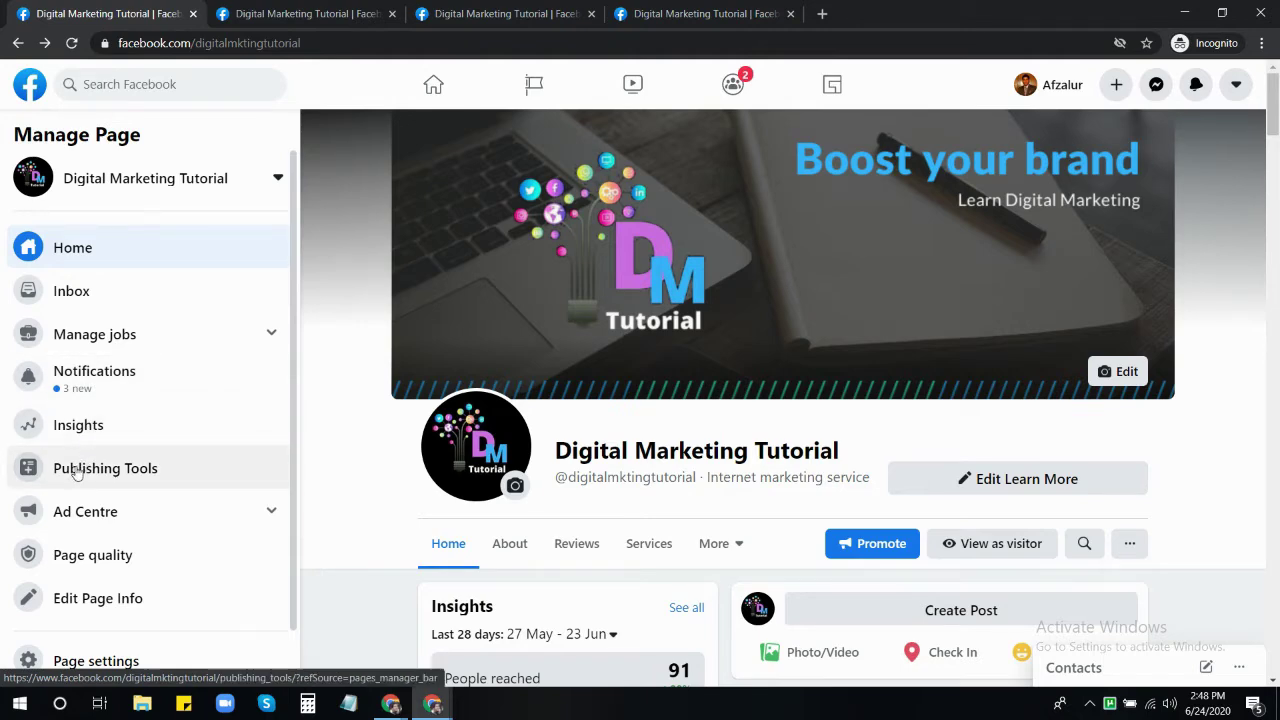
Show the page's Insights summary for the last 28 days and look through its metric cards
click(363, 10)
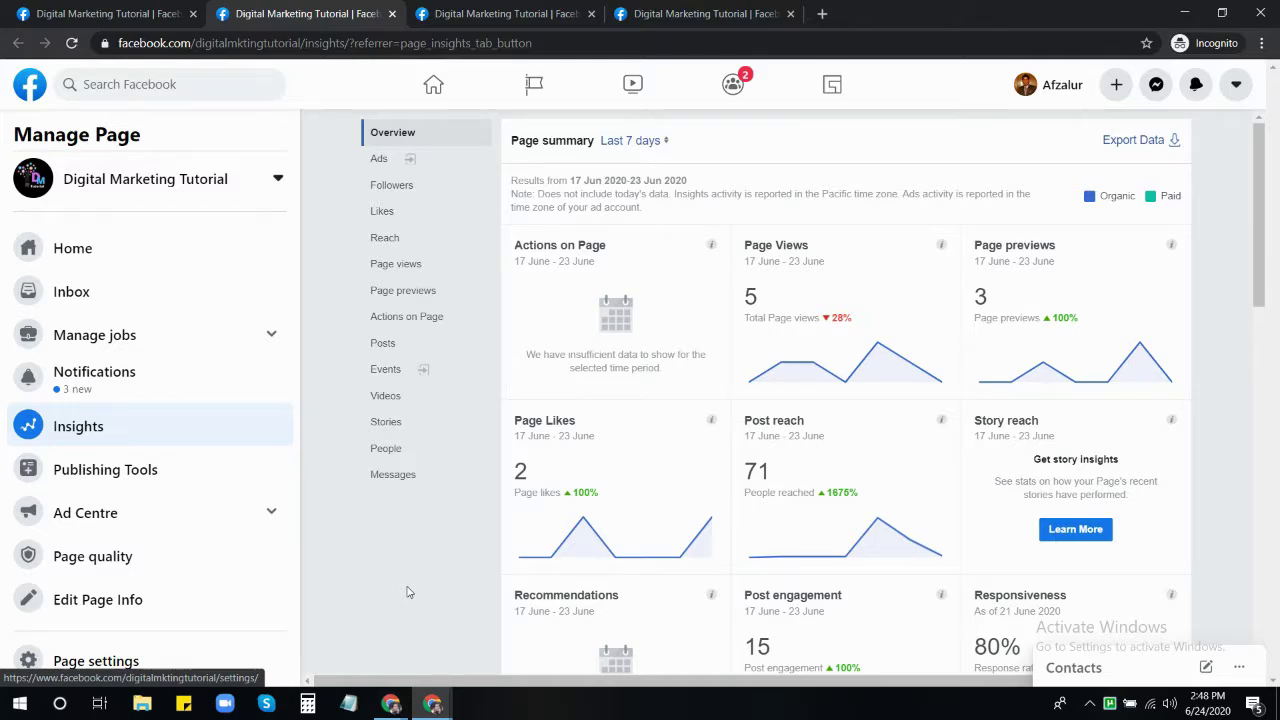
click(632, 141)
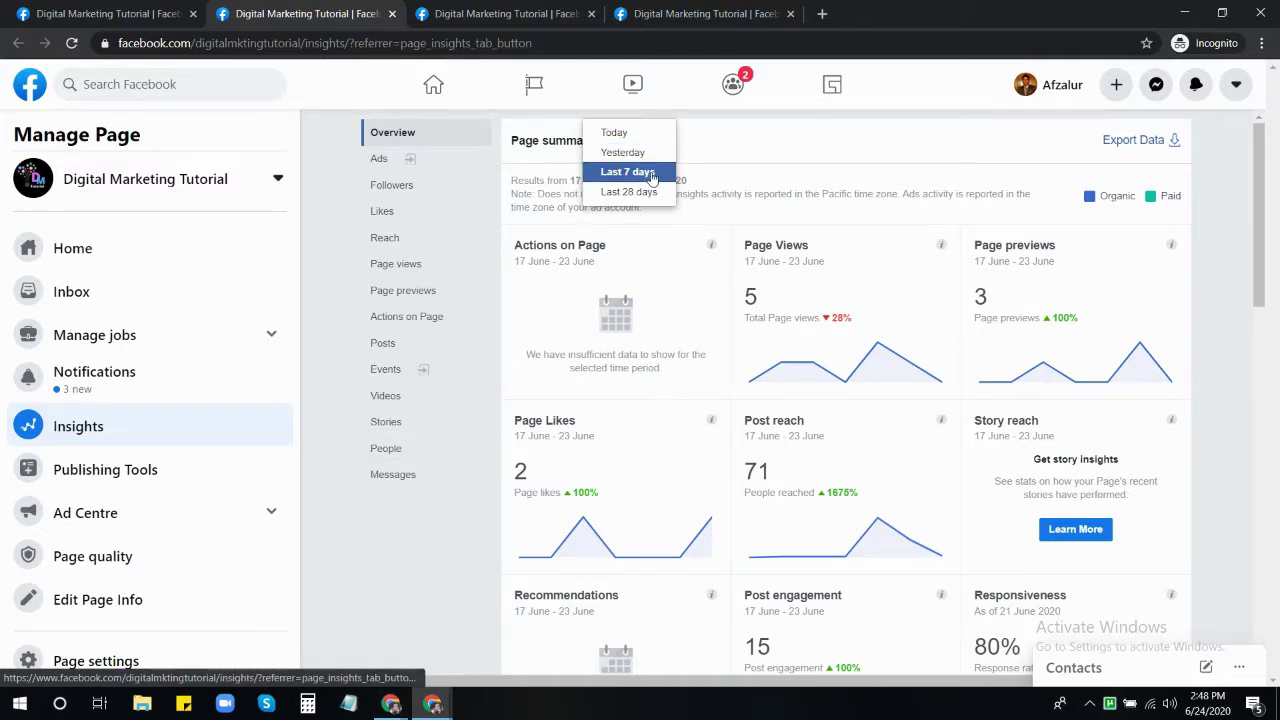
click(645, 193)
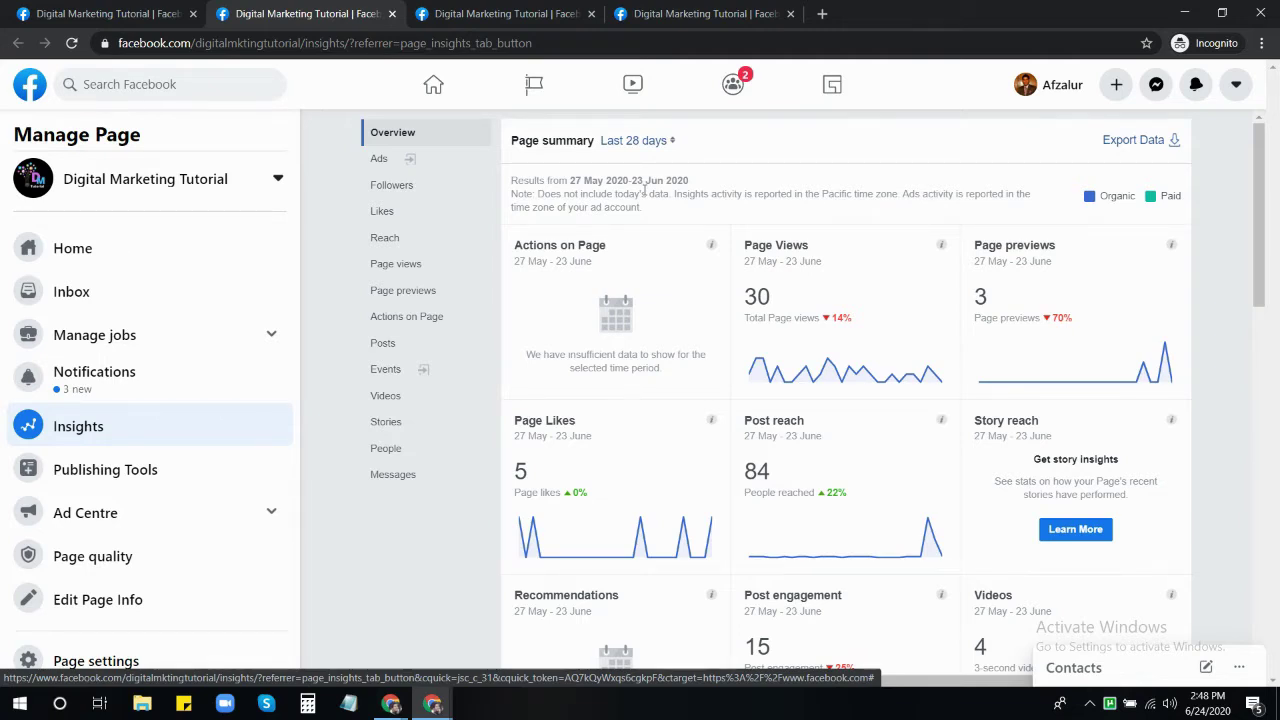
drag(304, 43, 106, 45)
click(357, 581)
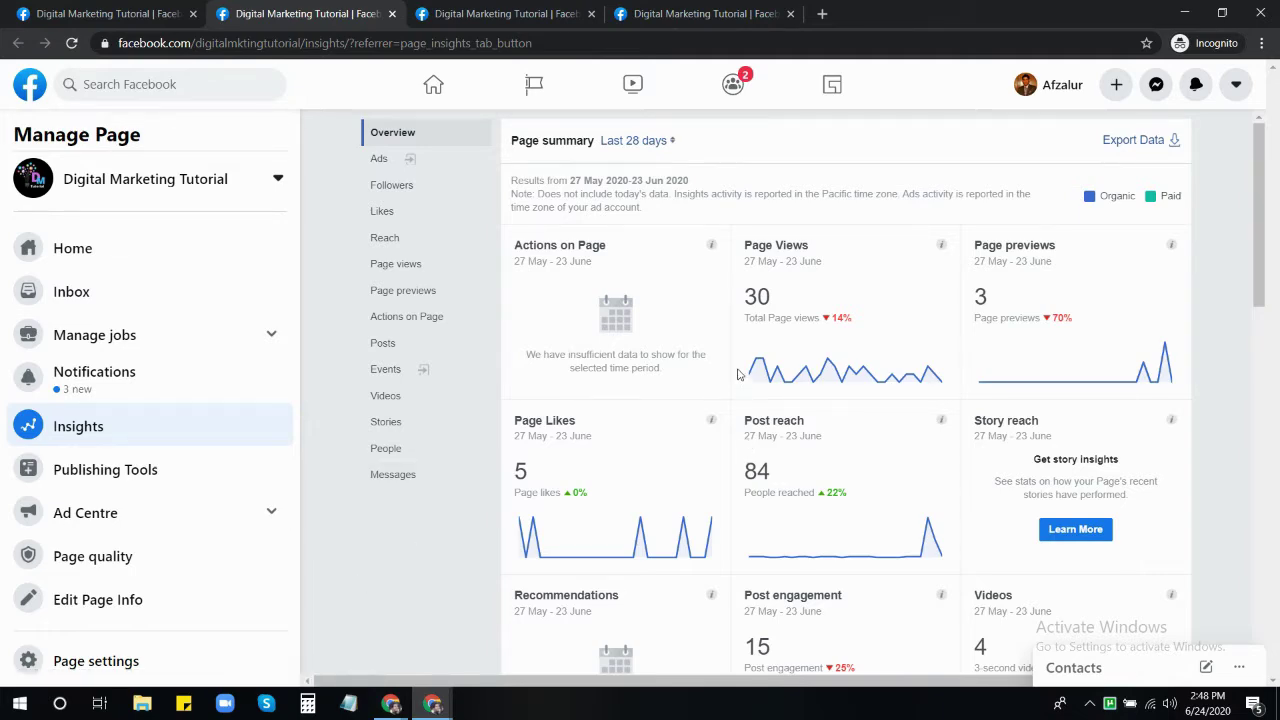
scroll(738, 376, down, 2)
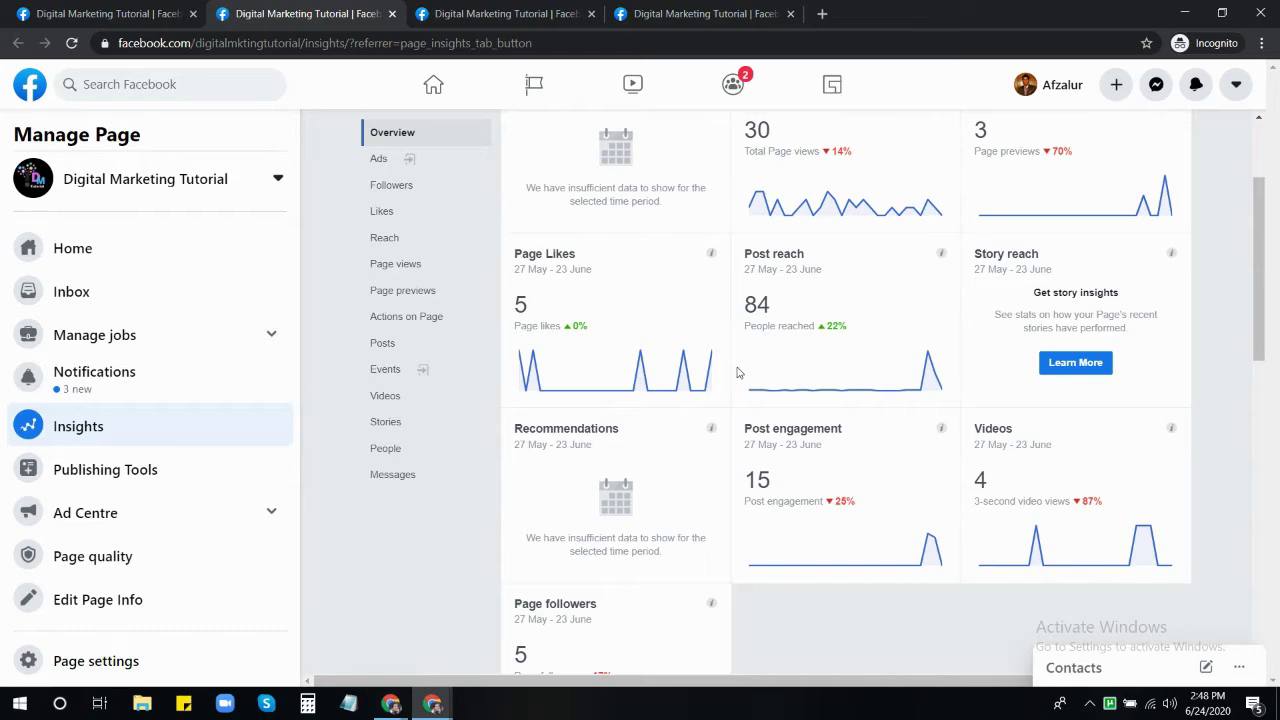
scroll(738, 372, down, 4)
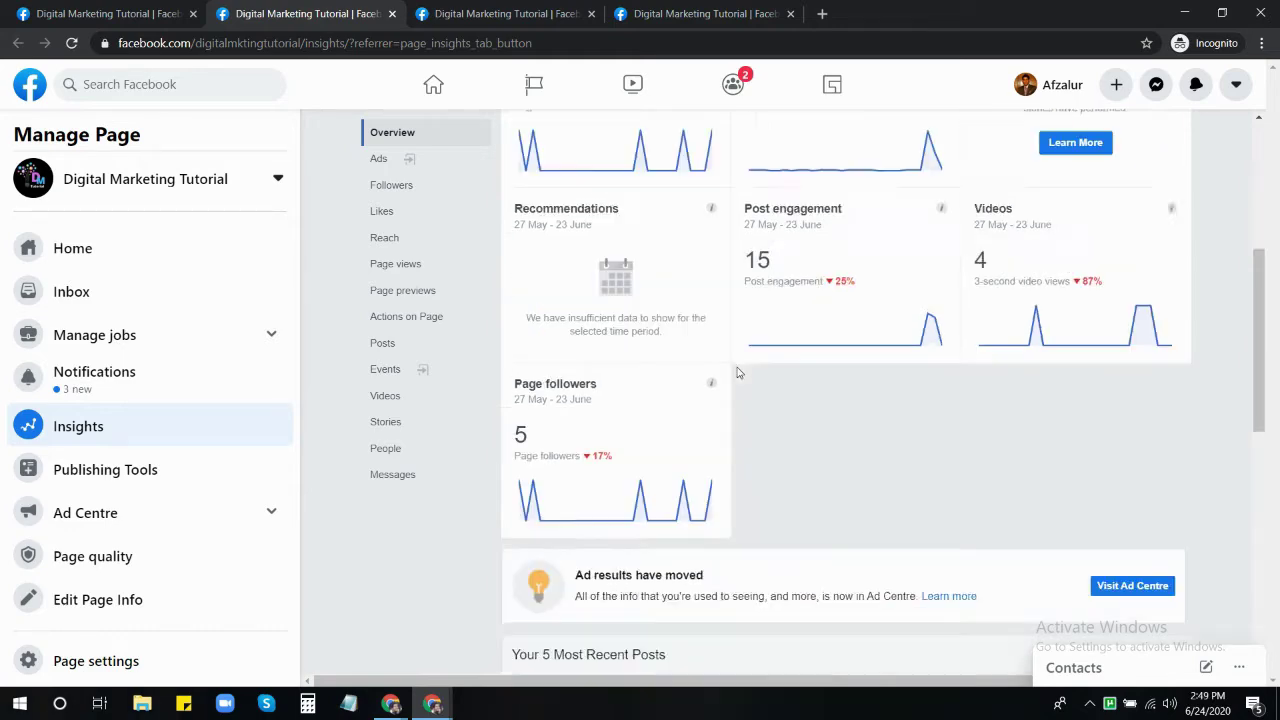
scroll(735, 450, up, 5)
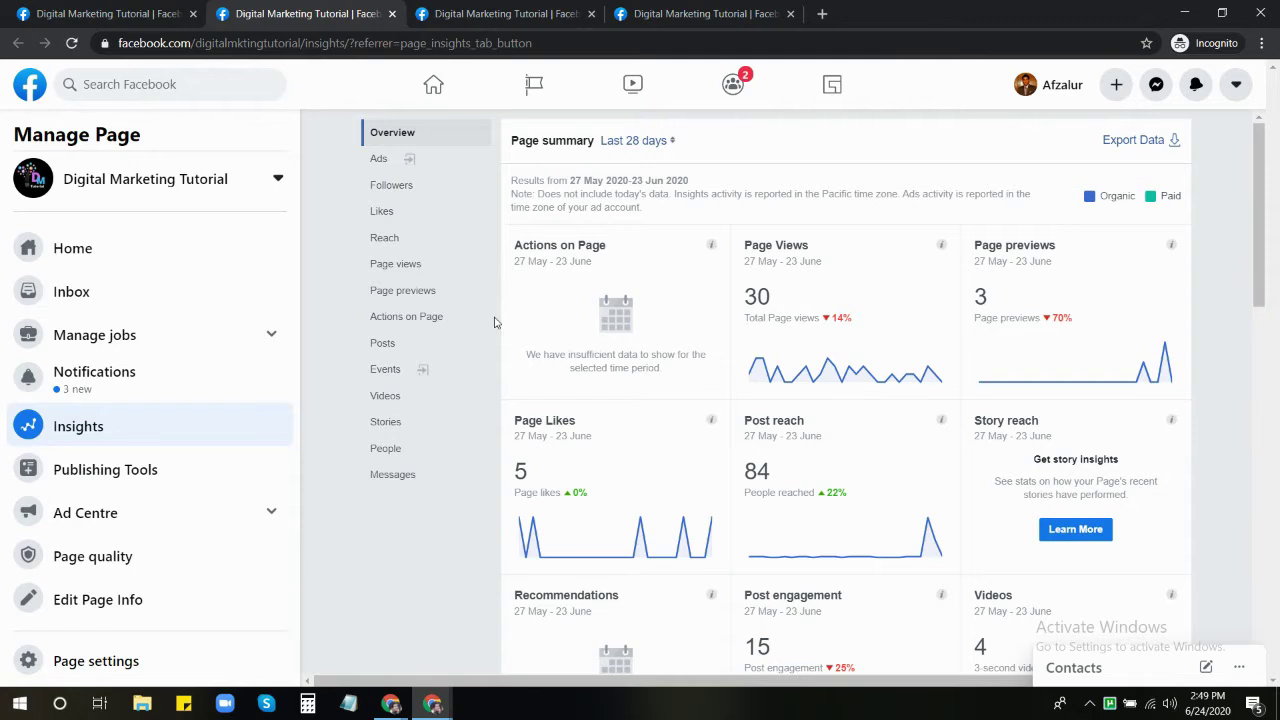
Examine the data types and file formats offered for exporting Insights data, and cancel the export
click(1157, 143)
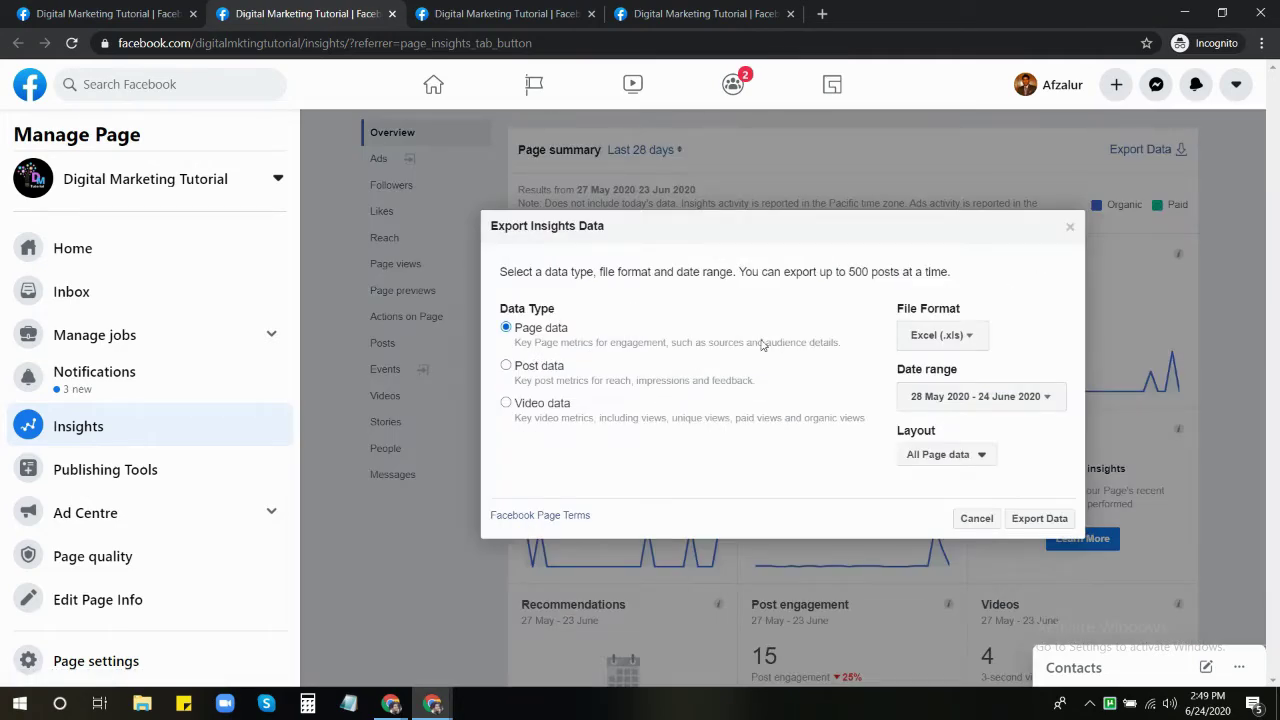
click(957, 335)
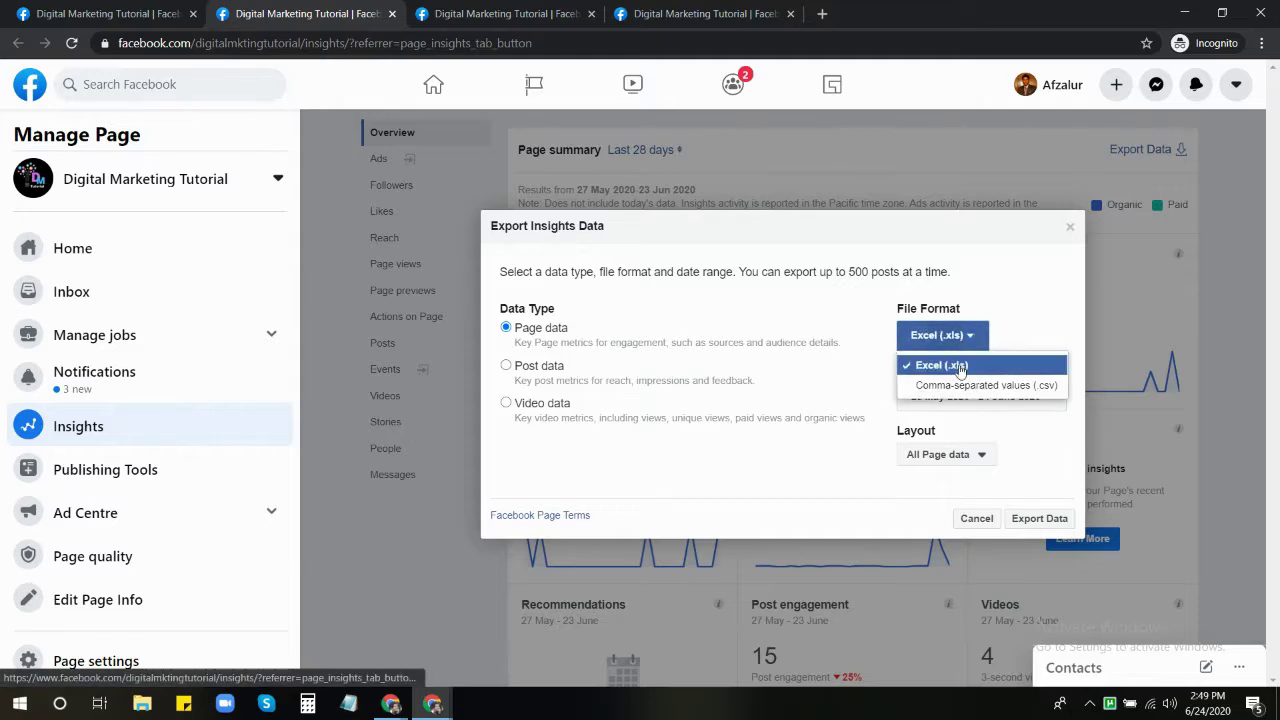
click(842, 453)
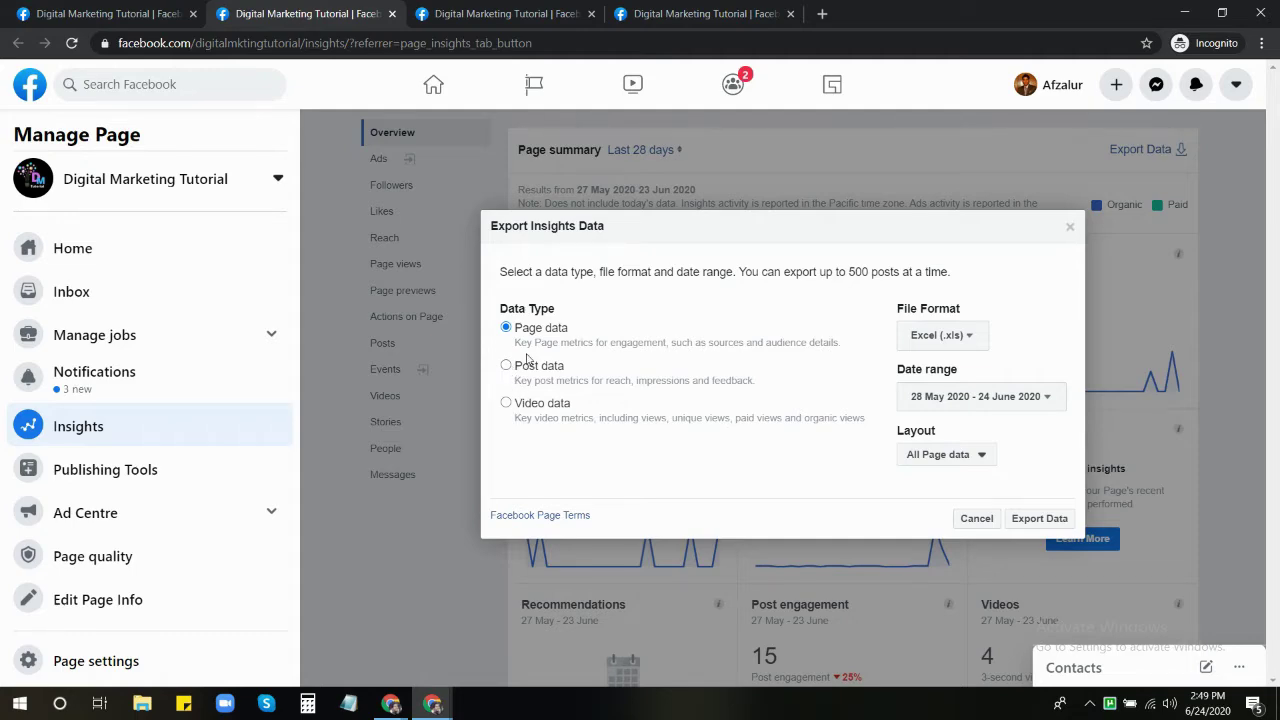
click(980, 520)
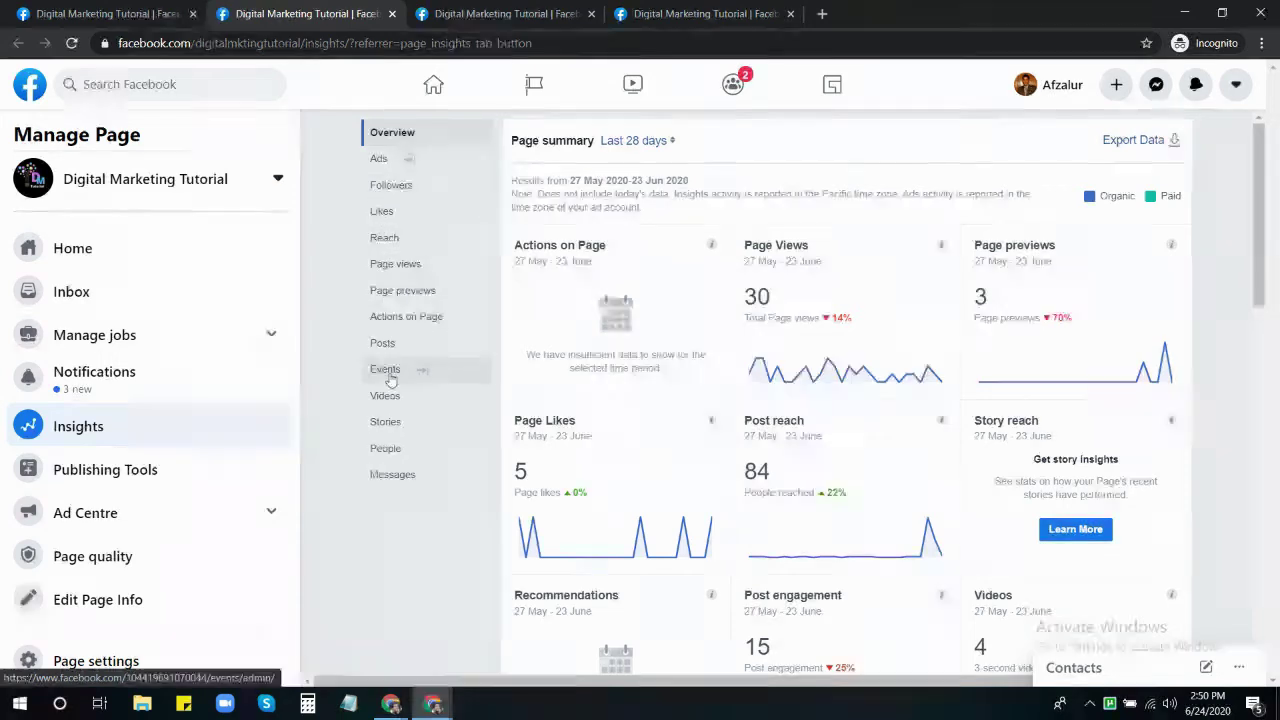
Review the page's Likes insights, including the total likes and page likes charts
click(389, 214)
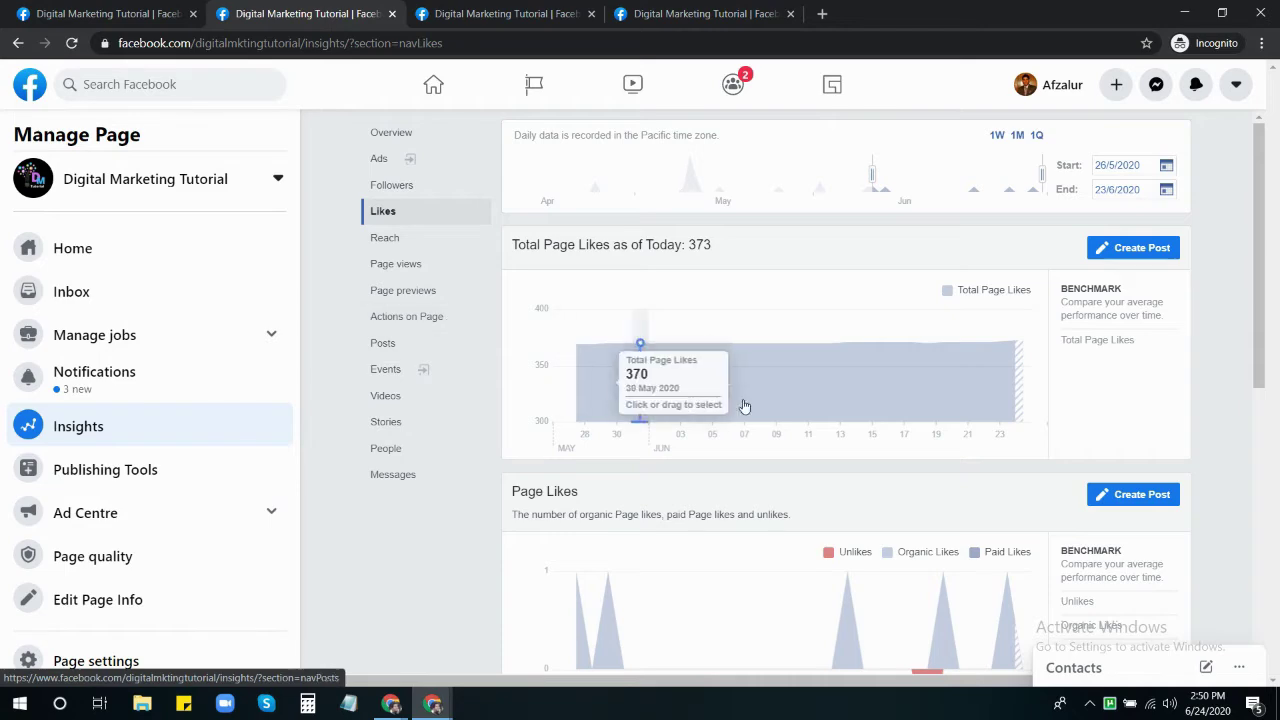
scroll(817, 374, down, 8)
scroll(757, 473, up, 10)
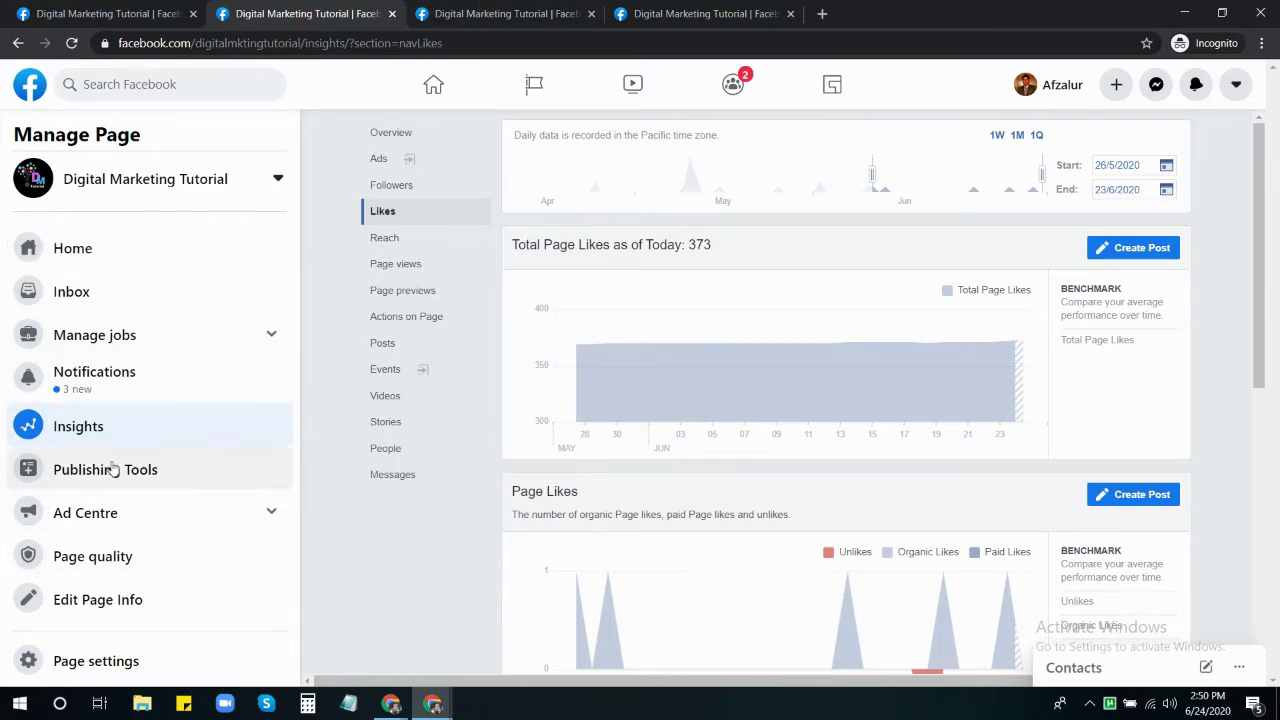
Go to the page's publishing tools and start a new photo carousel post
click(455, 13)
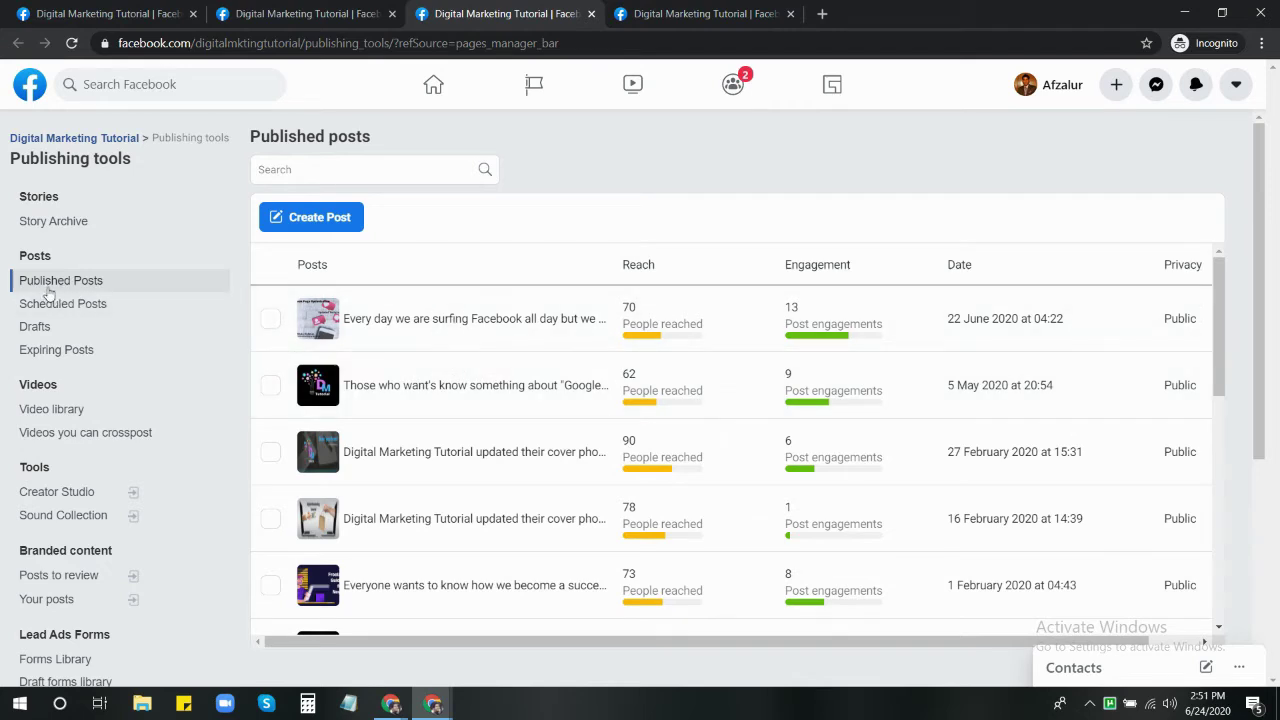
click(311, 217)
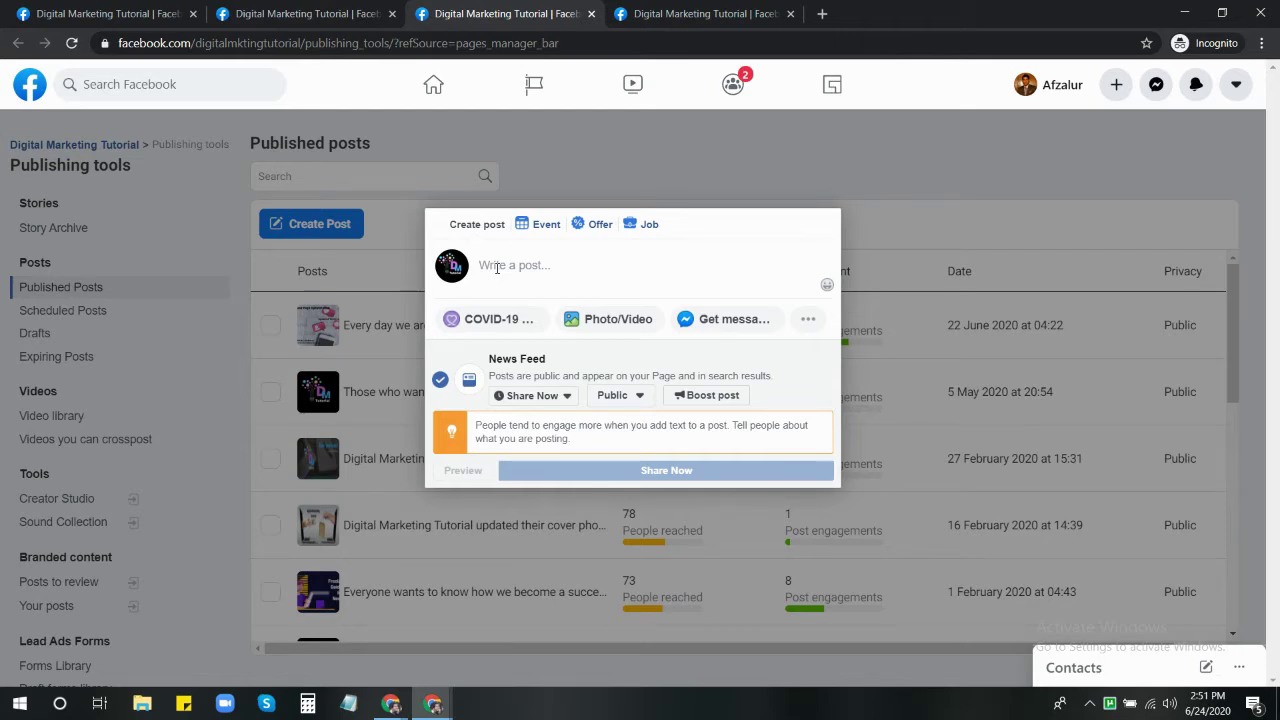
click(617, 320)
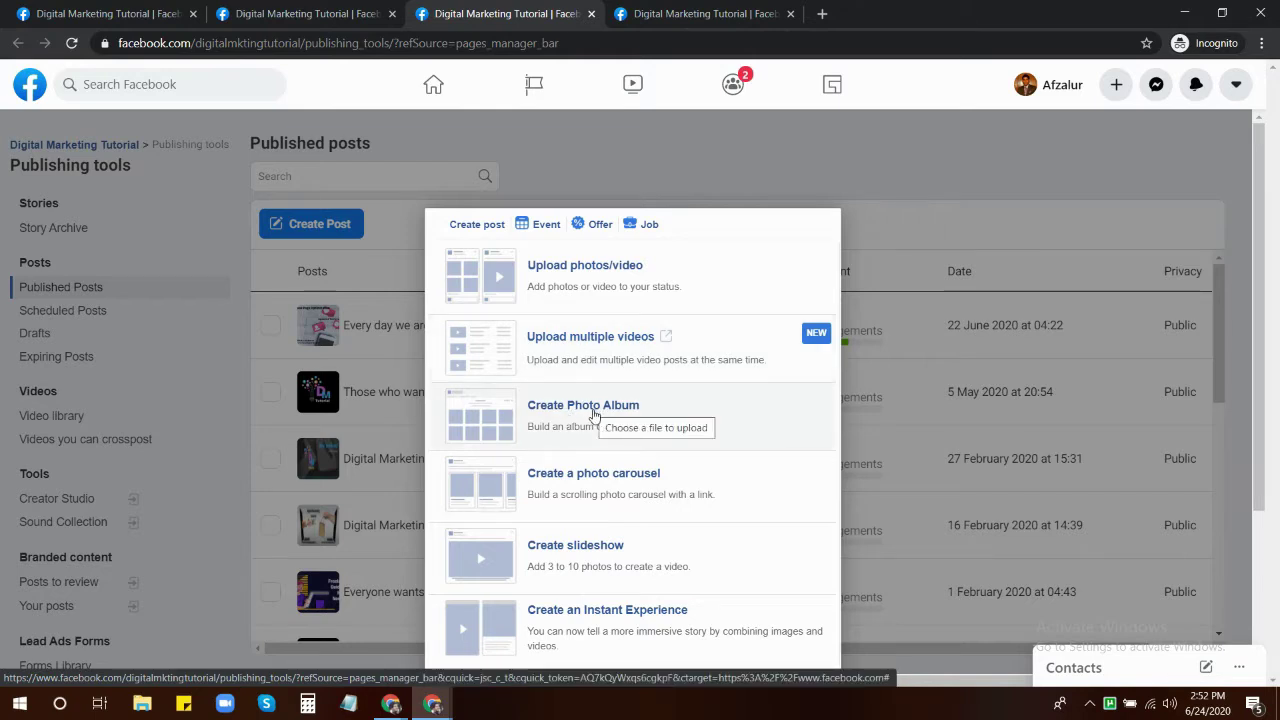
click(567, 492)
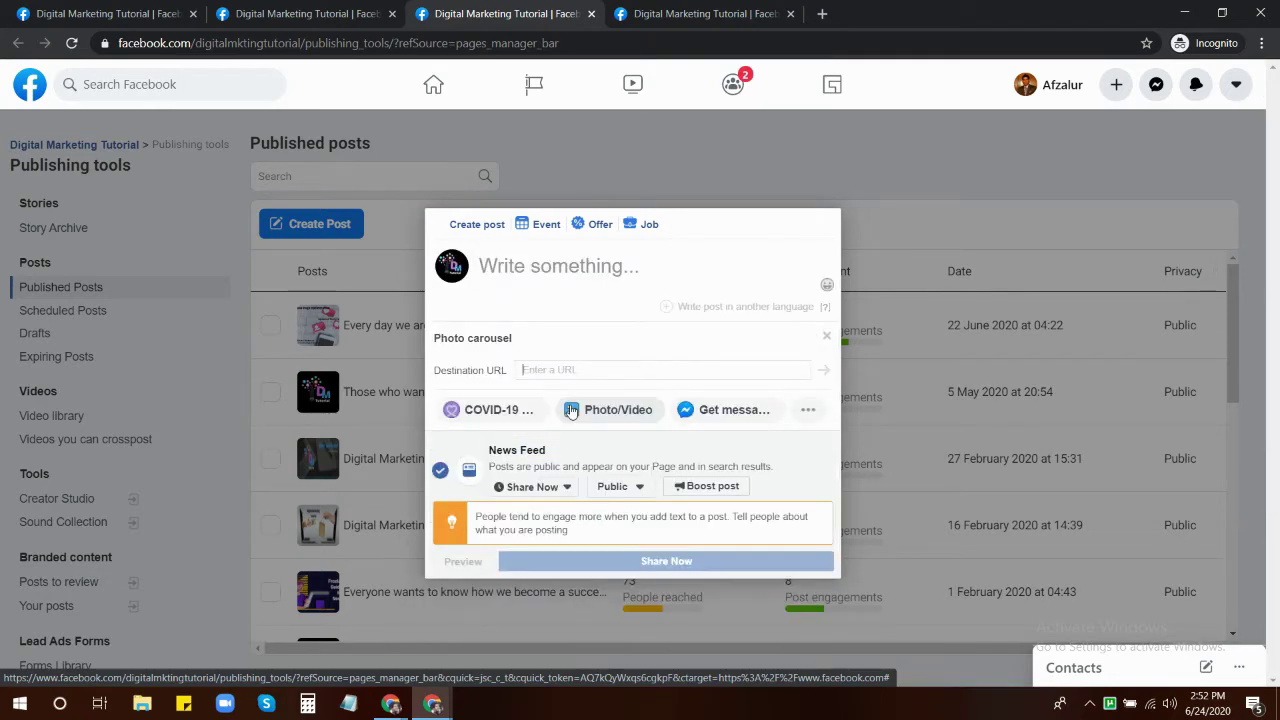
click(534, 368)
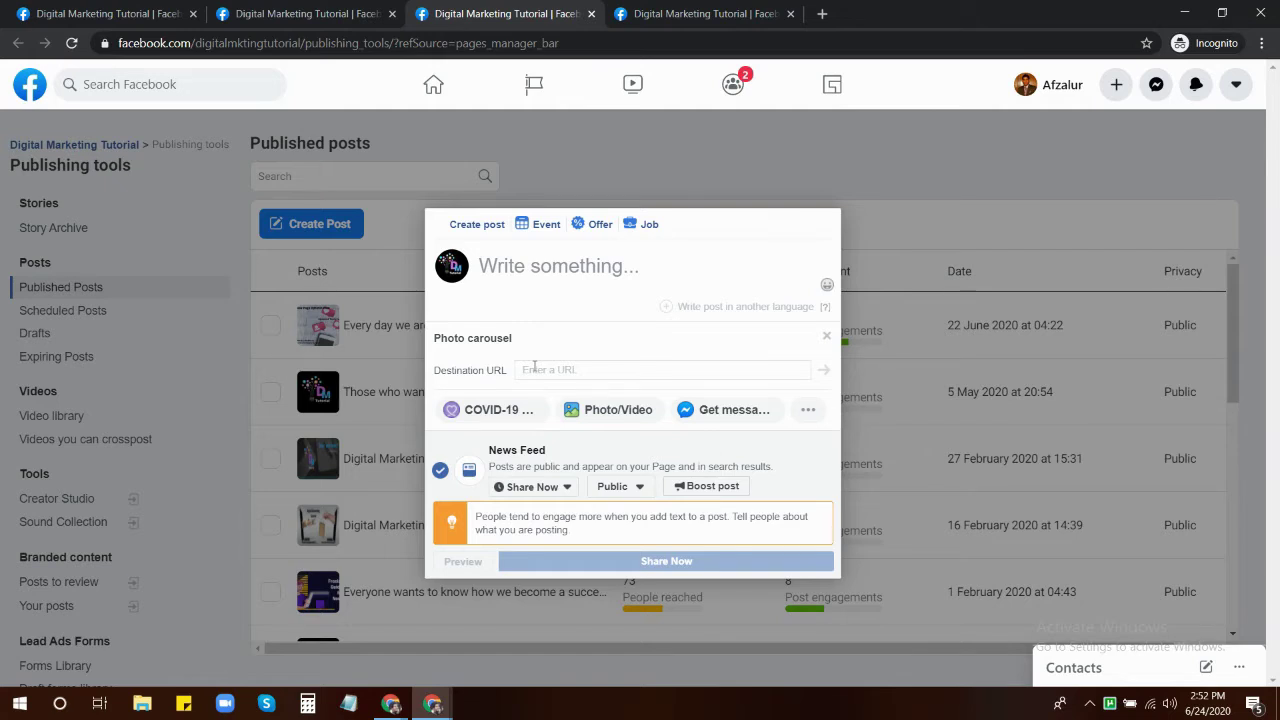
text(www.pickaboo.com)
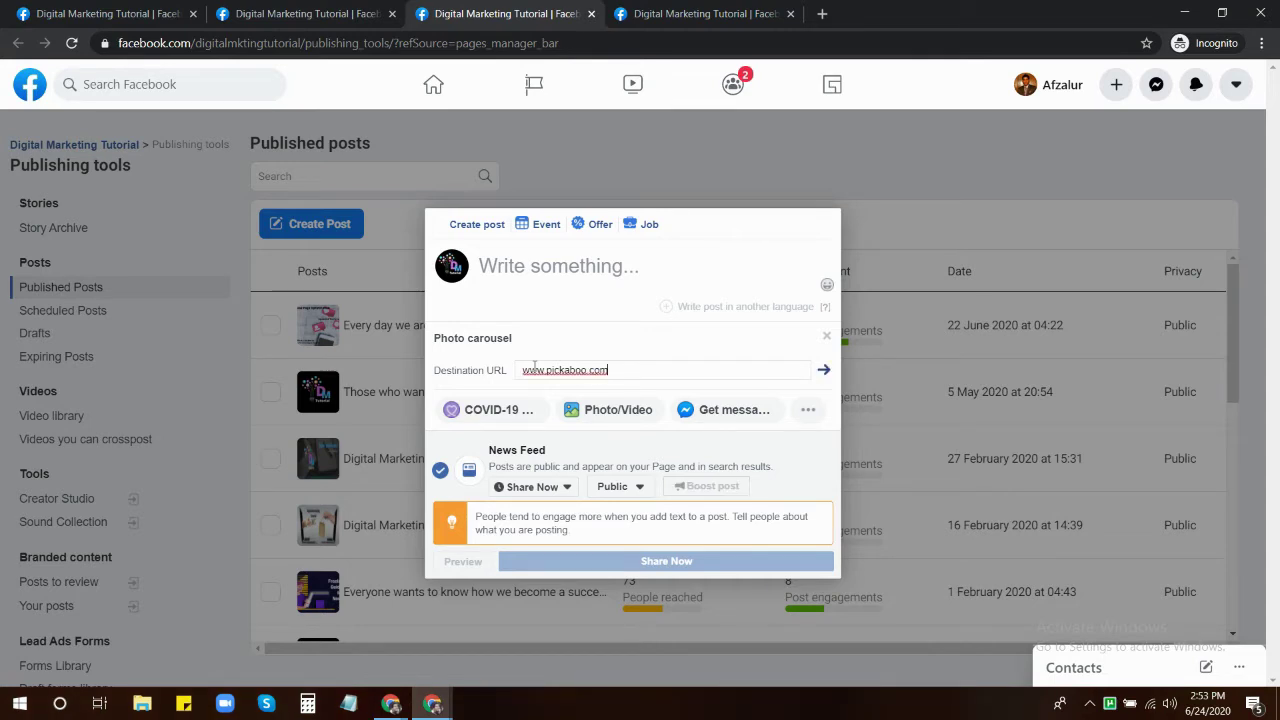
key(Return)
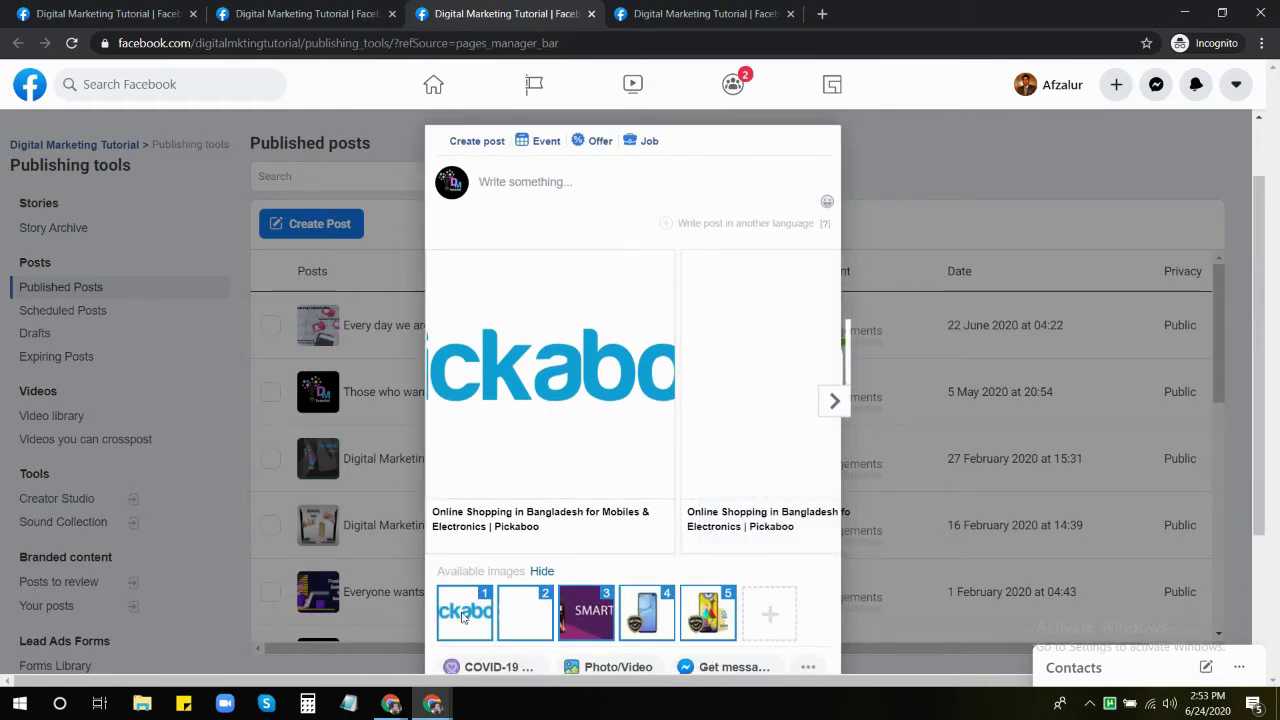
Remove the blank image and the purple SMART banner from the carousel, and look through the remaining cards and post options
click(537, 619)
click(595, 612)
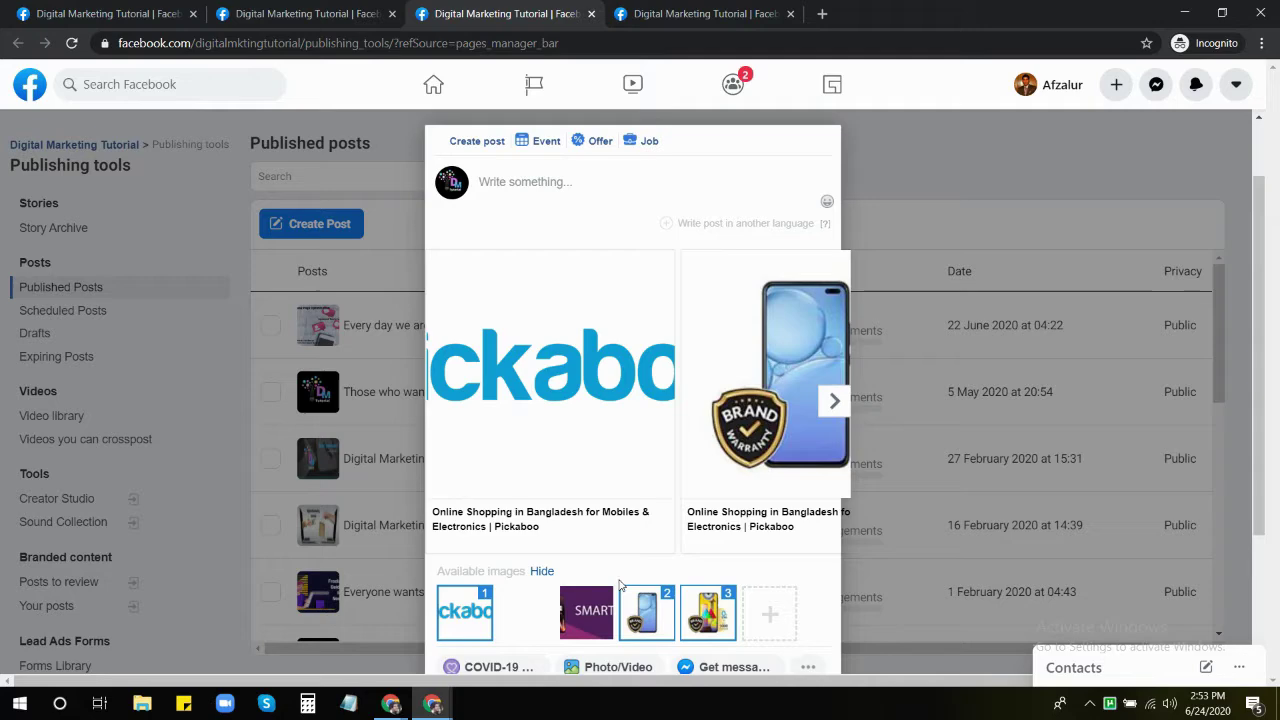
click(835, 400)
click(837, 400)
click(837, 400)
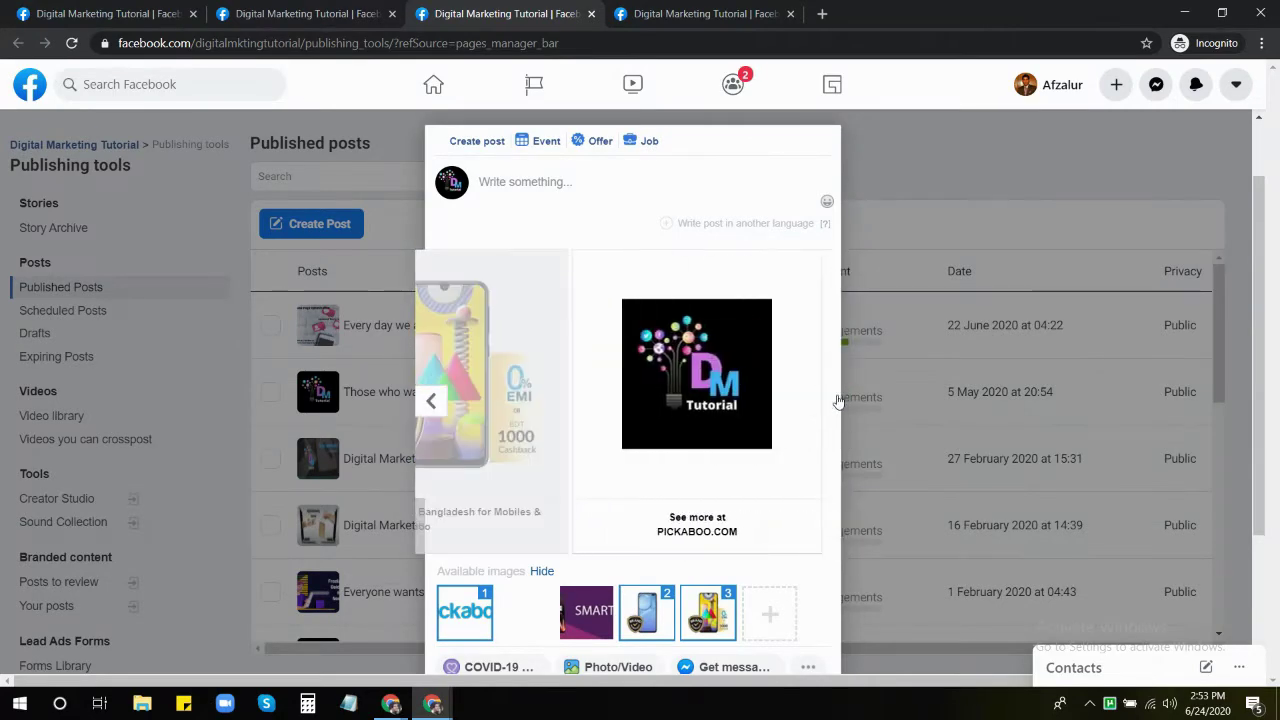
click(431, 401)
click(429, 400)
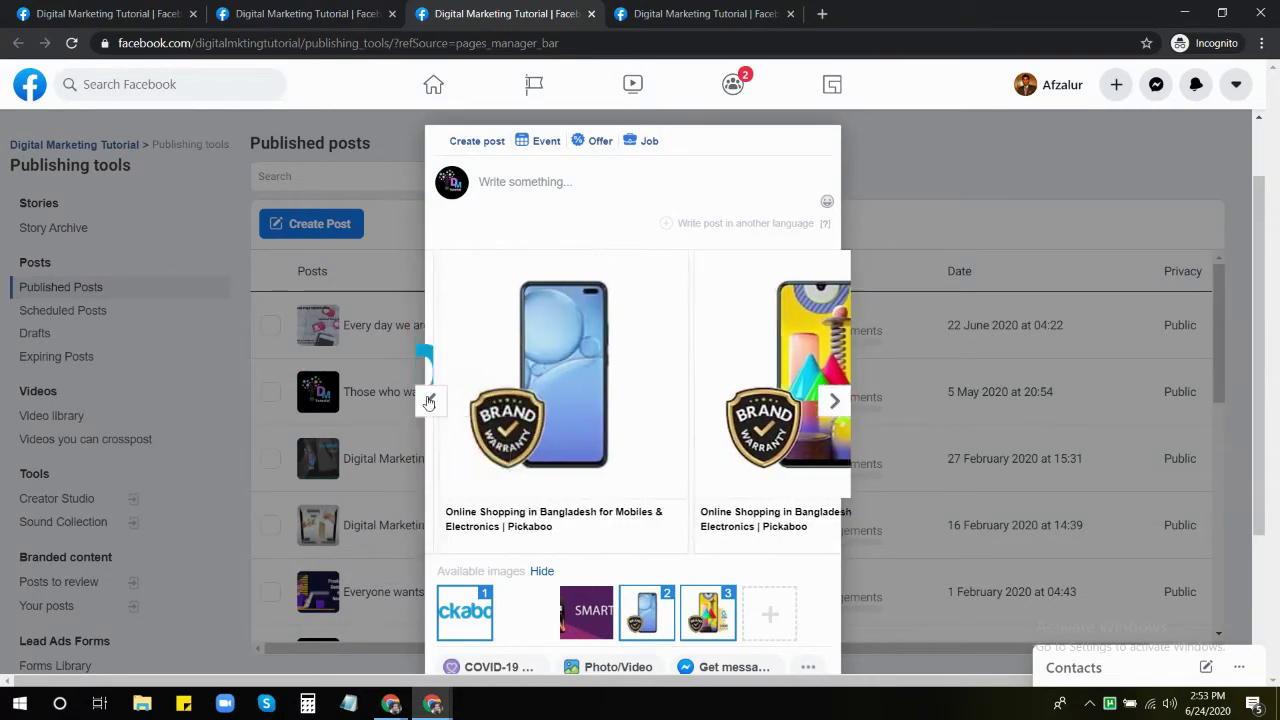
click(428, 400)
scroll(491, 346, down, 3)
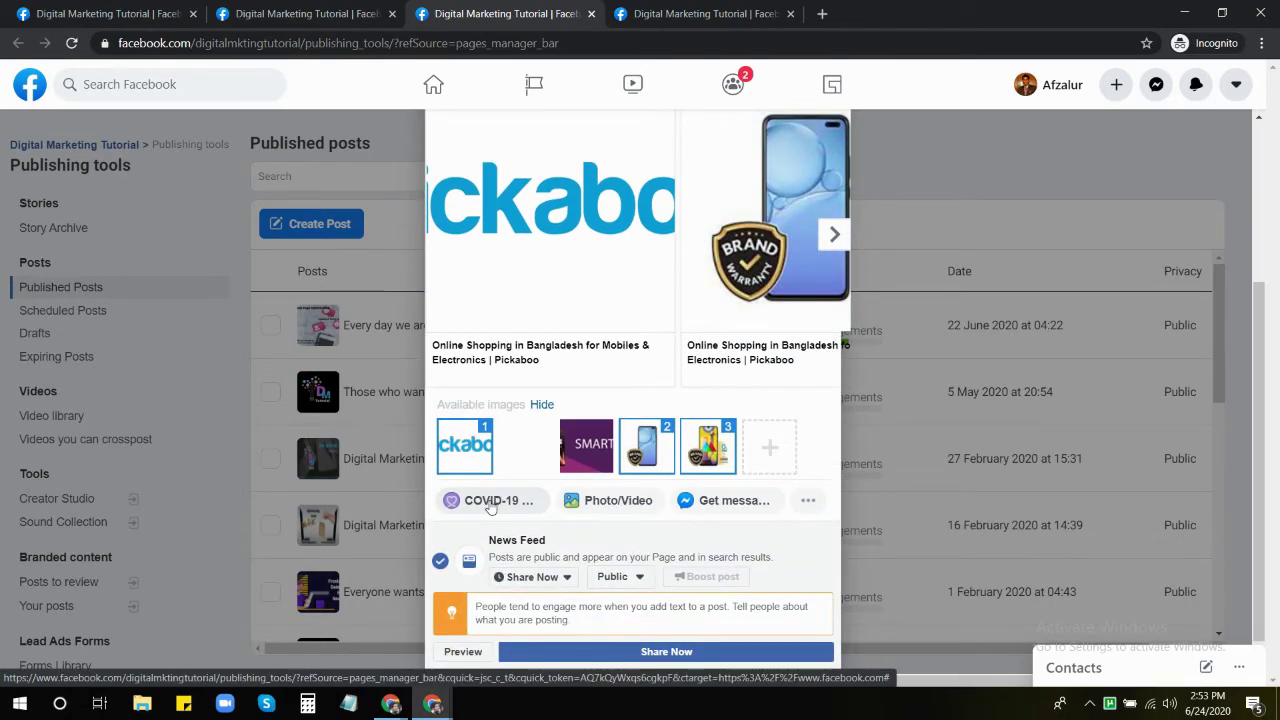
scroll(517, 366, up, 3)
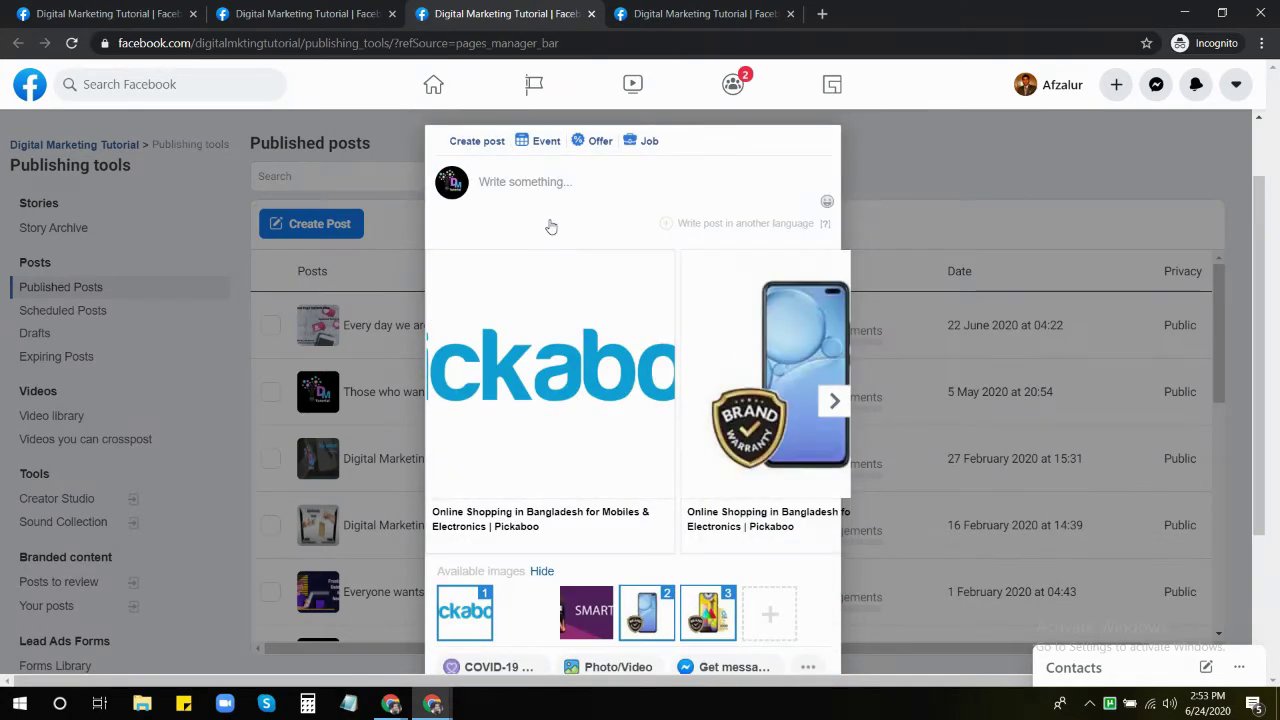
Inspect the destination URL of the first carousel card and leave it unedited
mouse_move(528, 408)
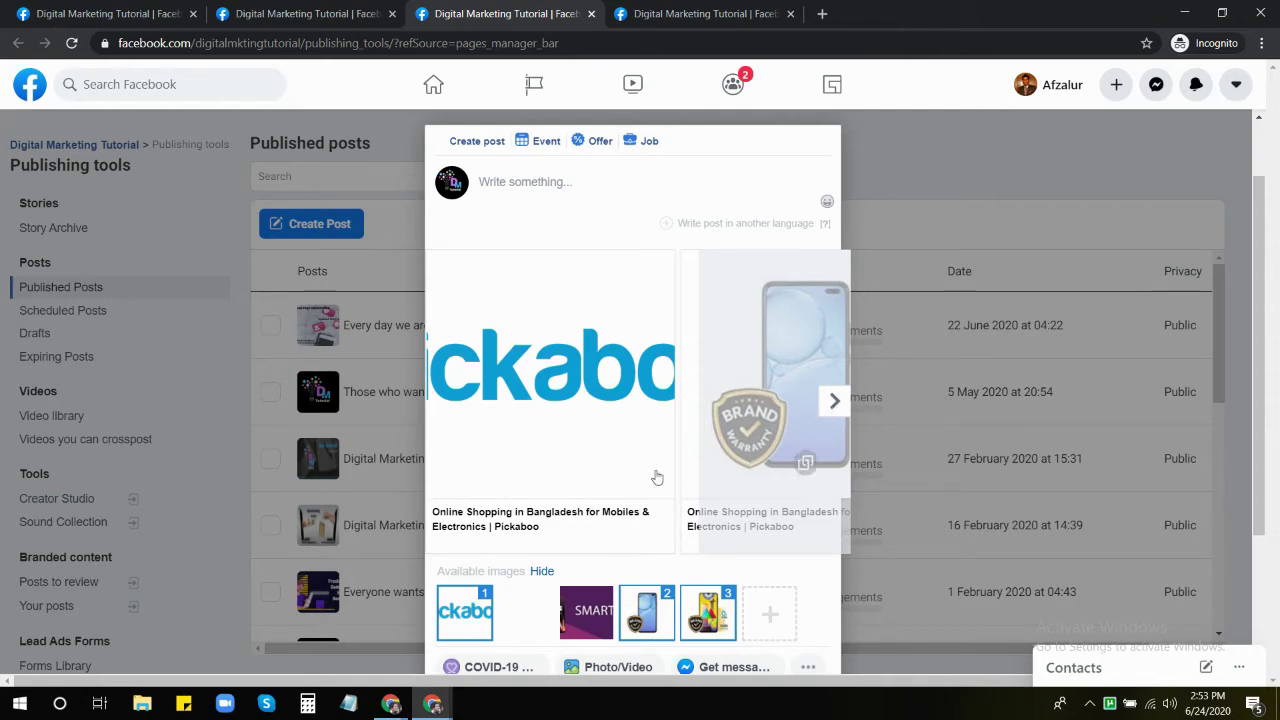
mouse_move(551, 462)
click(551, 463)
drag(591, 338, 466, 352)
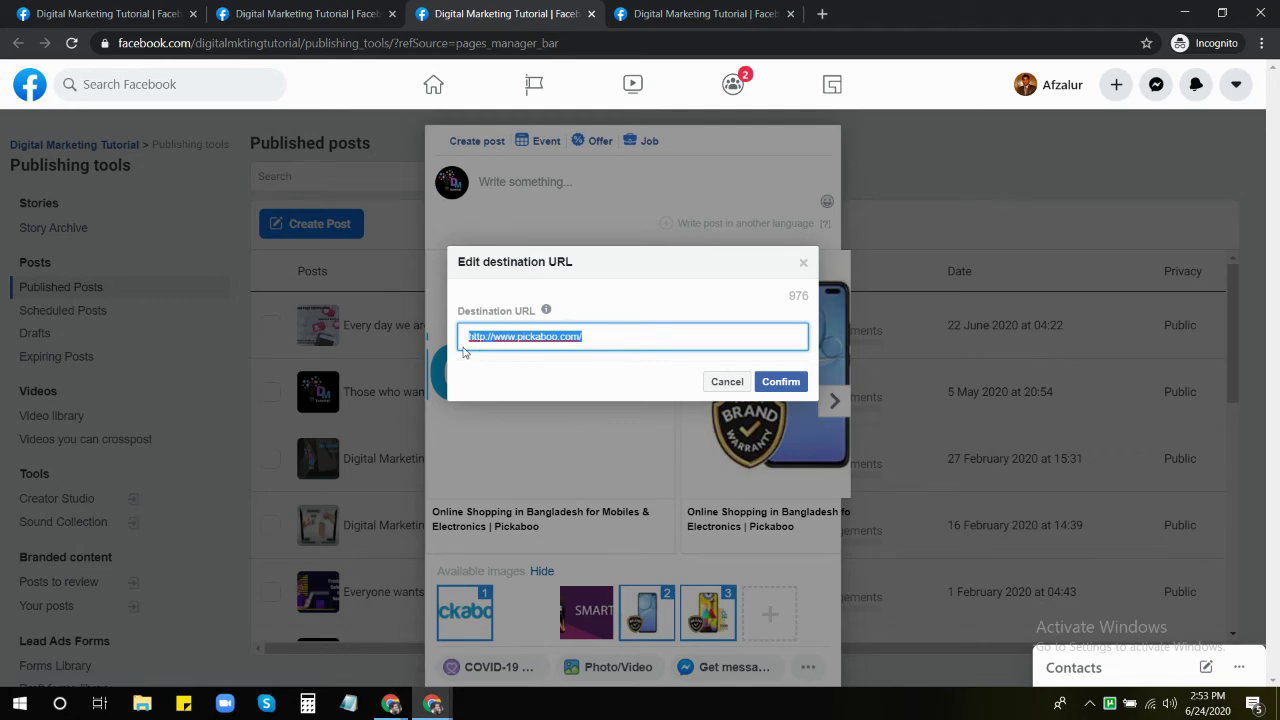
click(727, 381)
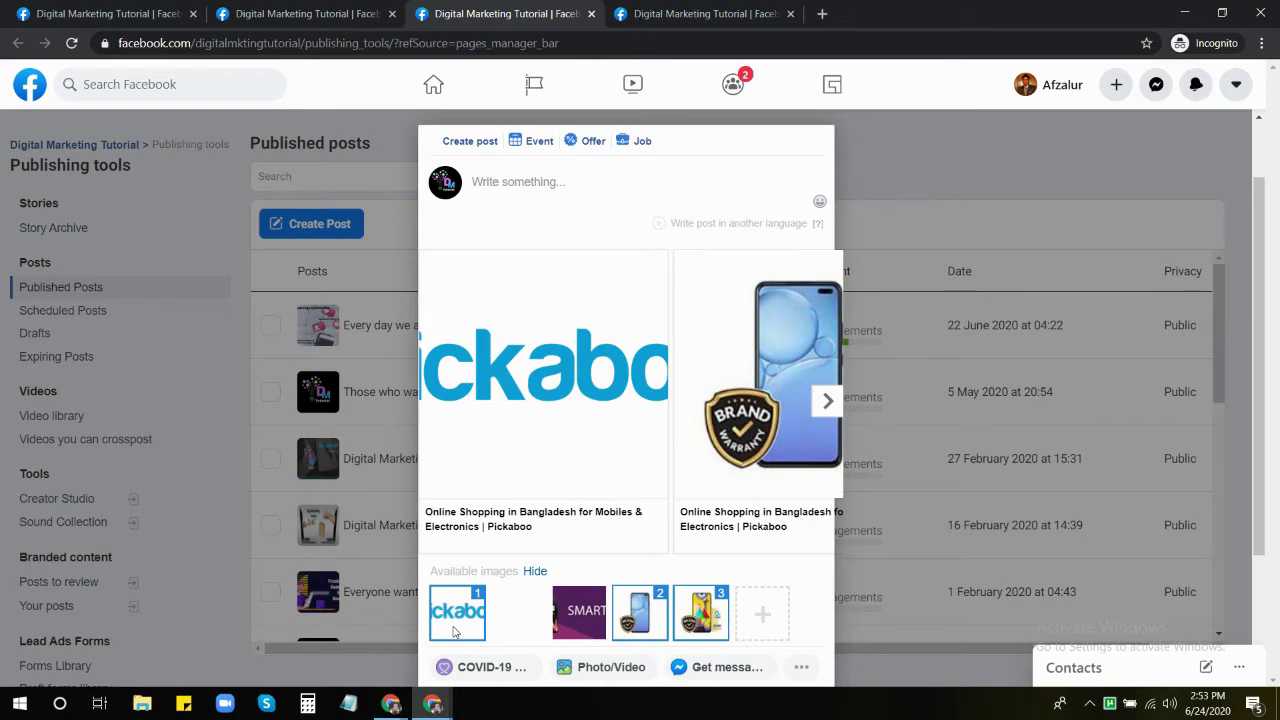
Open the Pickaboo logo card's headline for editing, and remove that card from the carousel
click(534, 574)
click(533, 574)
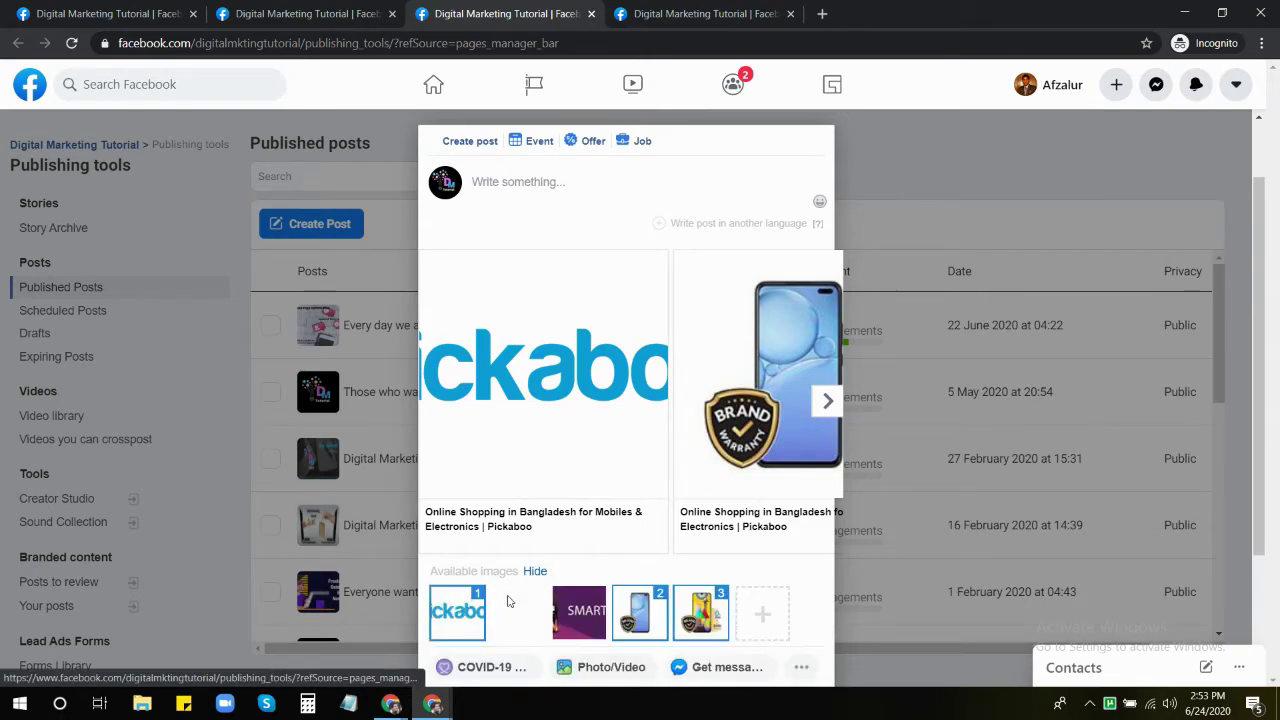
click(510, 522)
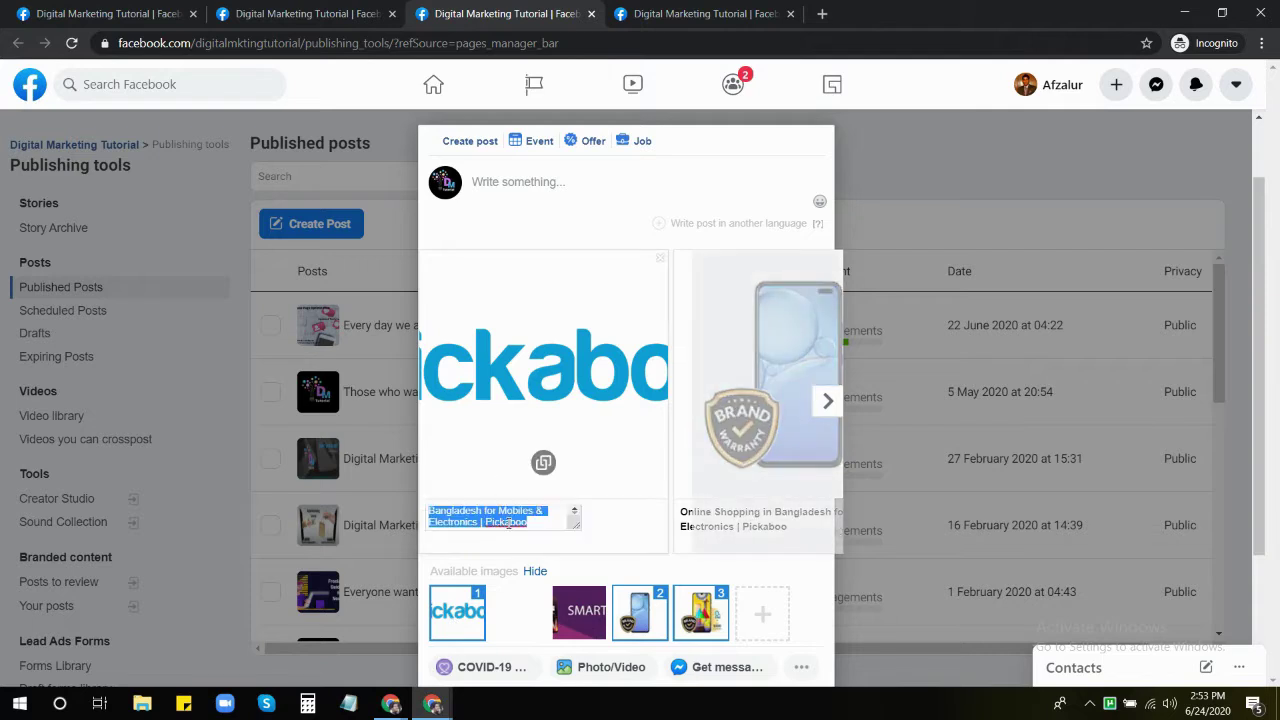
drag(549, 525, 423, 517)
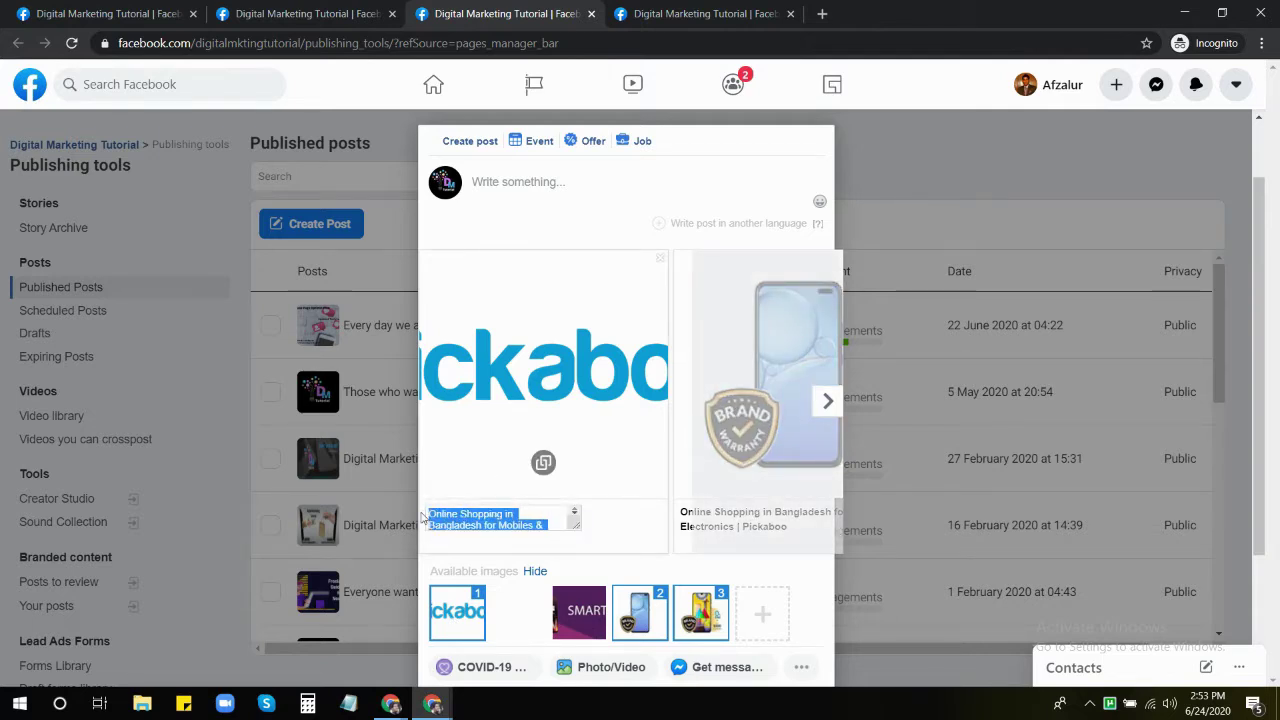
click(662, 261)
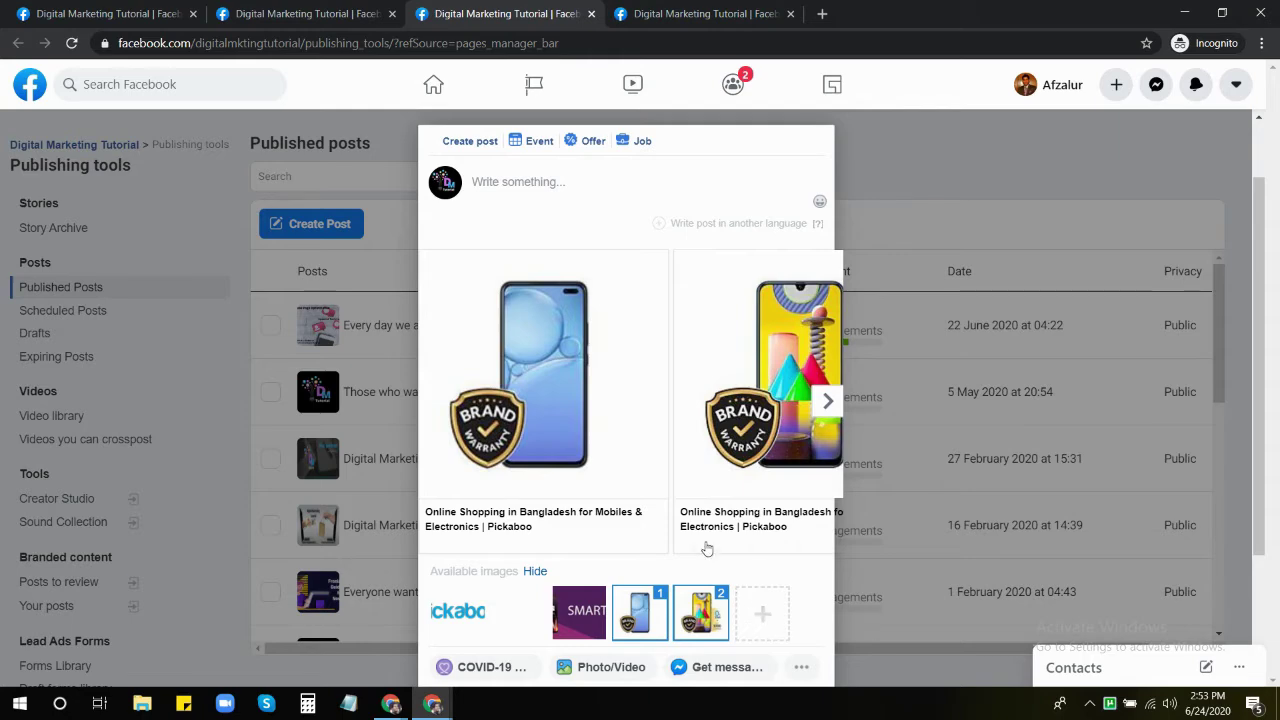
Browse the phone cards through to the closing page logo card and return to the first card
scroll(706, 548, down, 1)
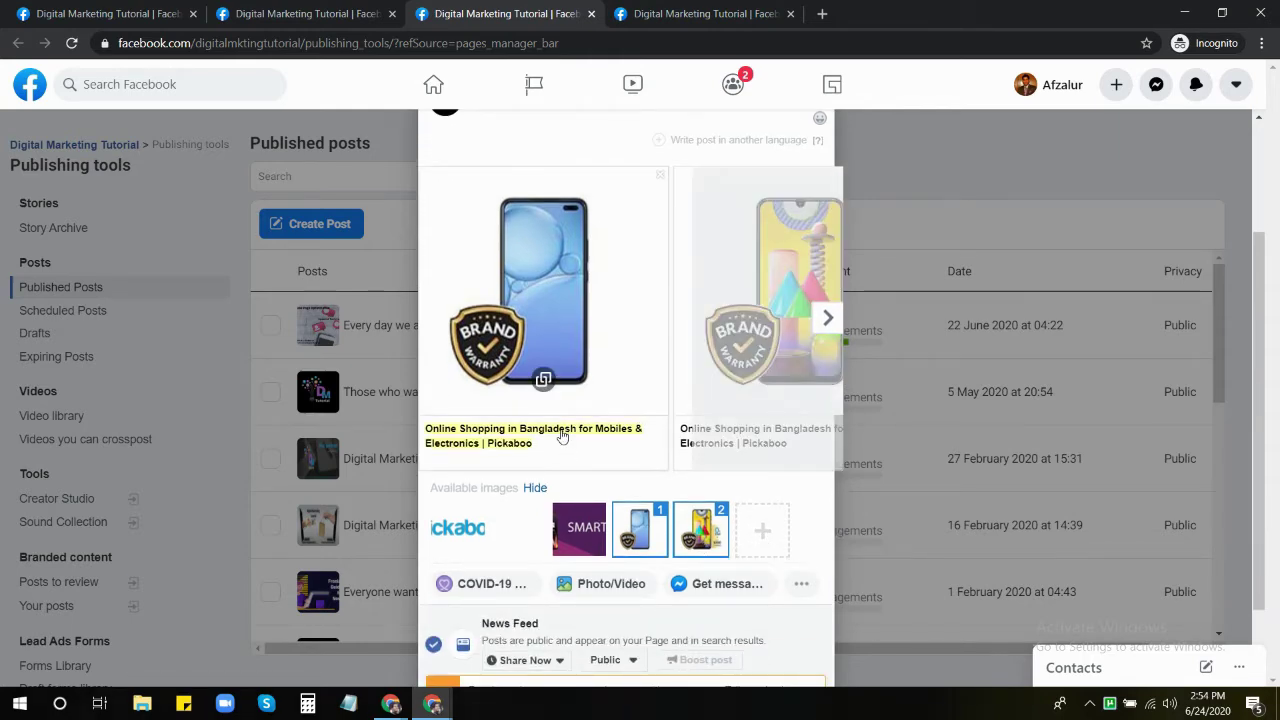
click(830, 318)
click(830, 318)
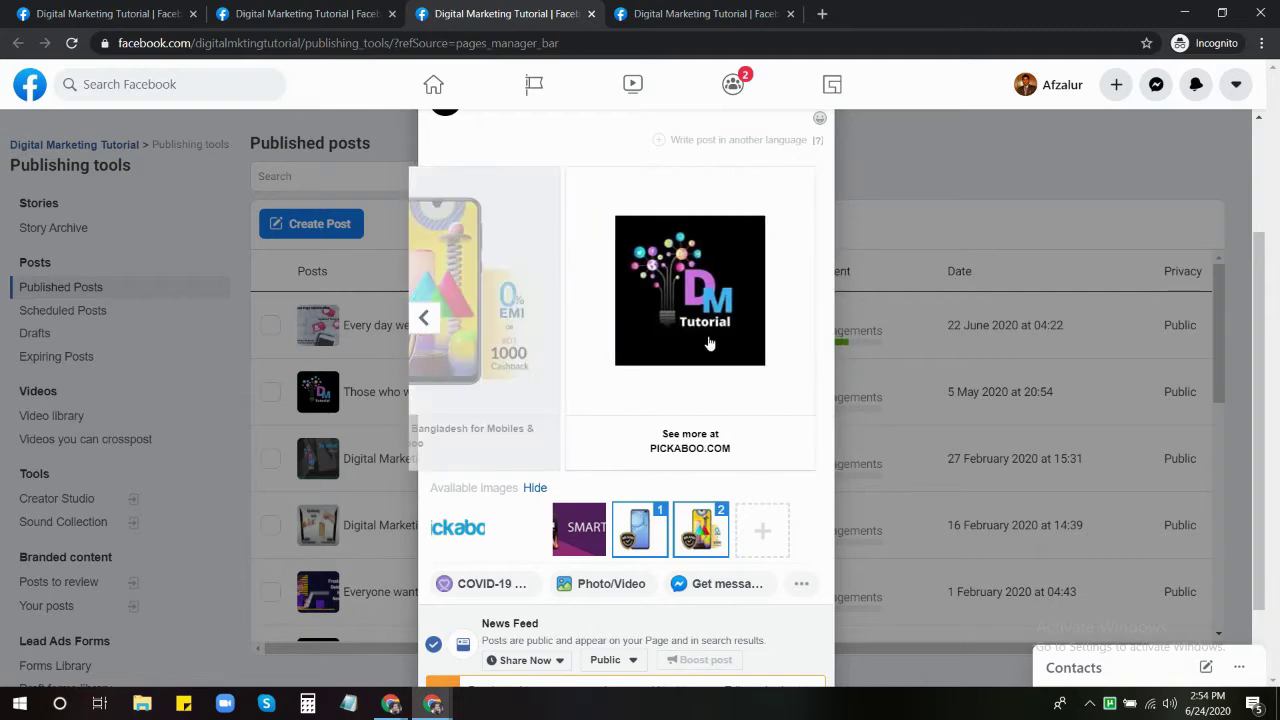
click(423, 320)
click(423, 320)
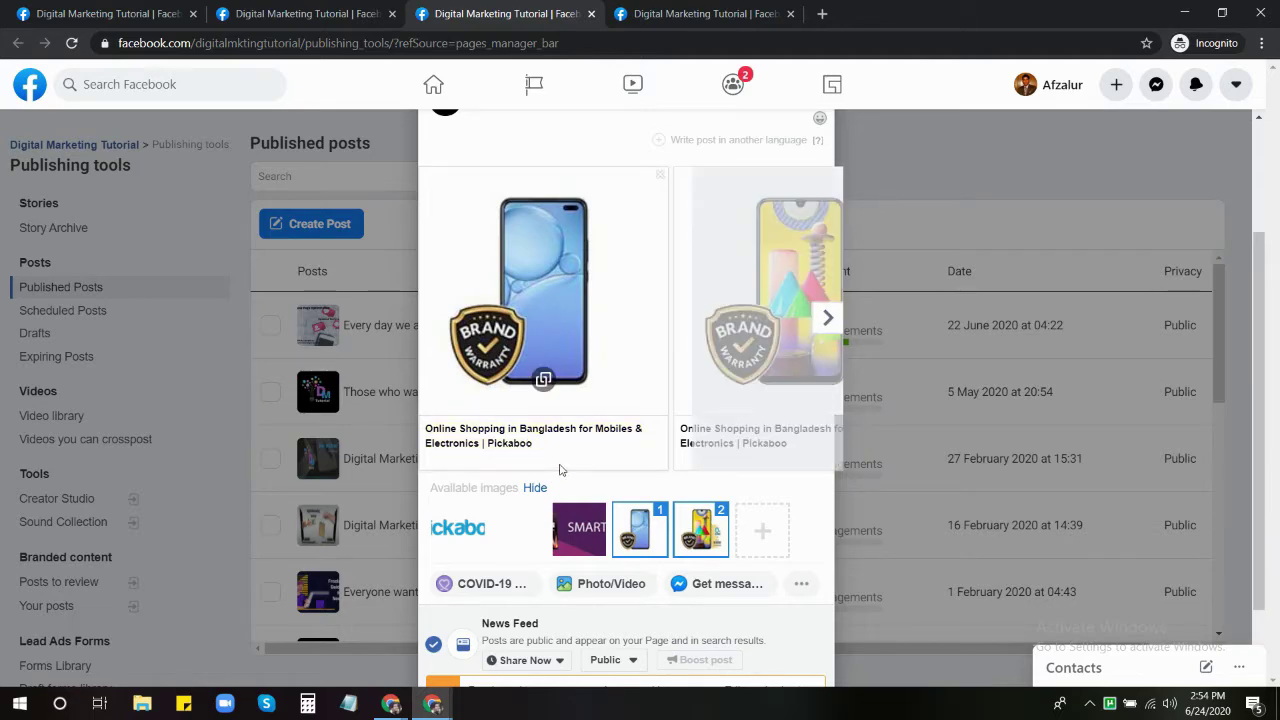
Review the carousel post's image picker, text field and News Feed sharing options, and close the composer without publishing
scroll(560, 475, up, 2)
scroll(576, 490, down, 3)
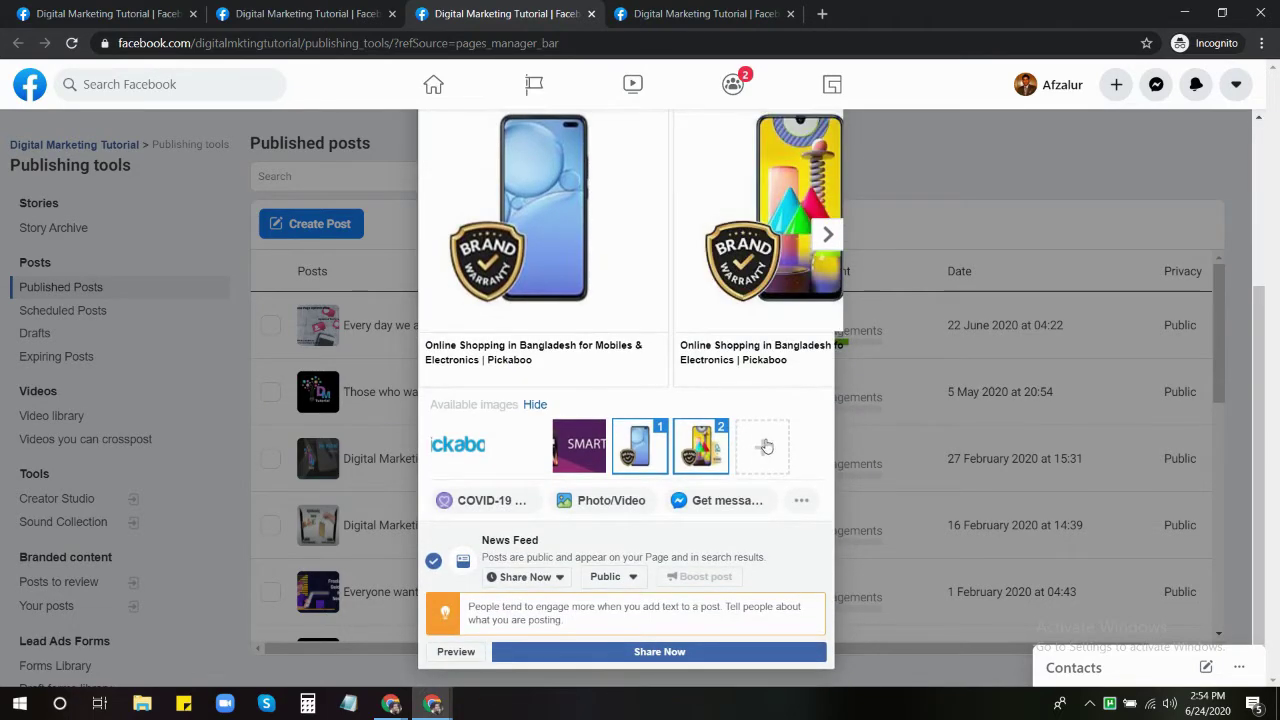
scroll(700, 400, up, 3)
click(555, 268)
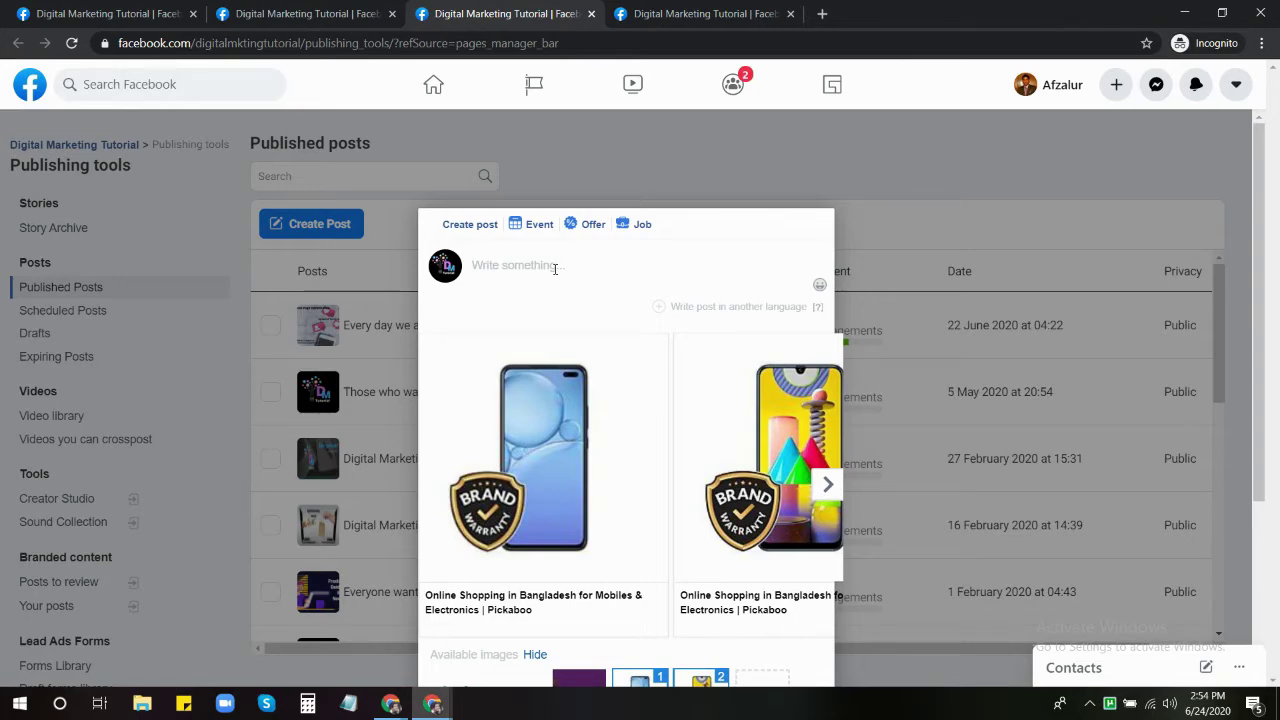
scroll(552, 283, down, 3)
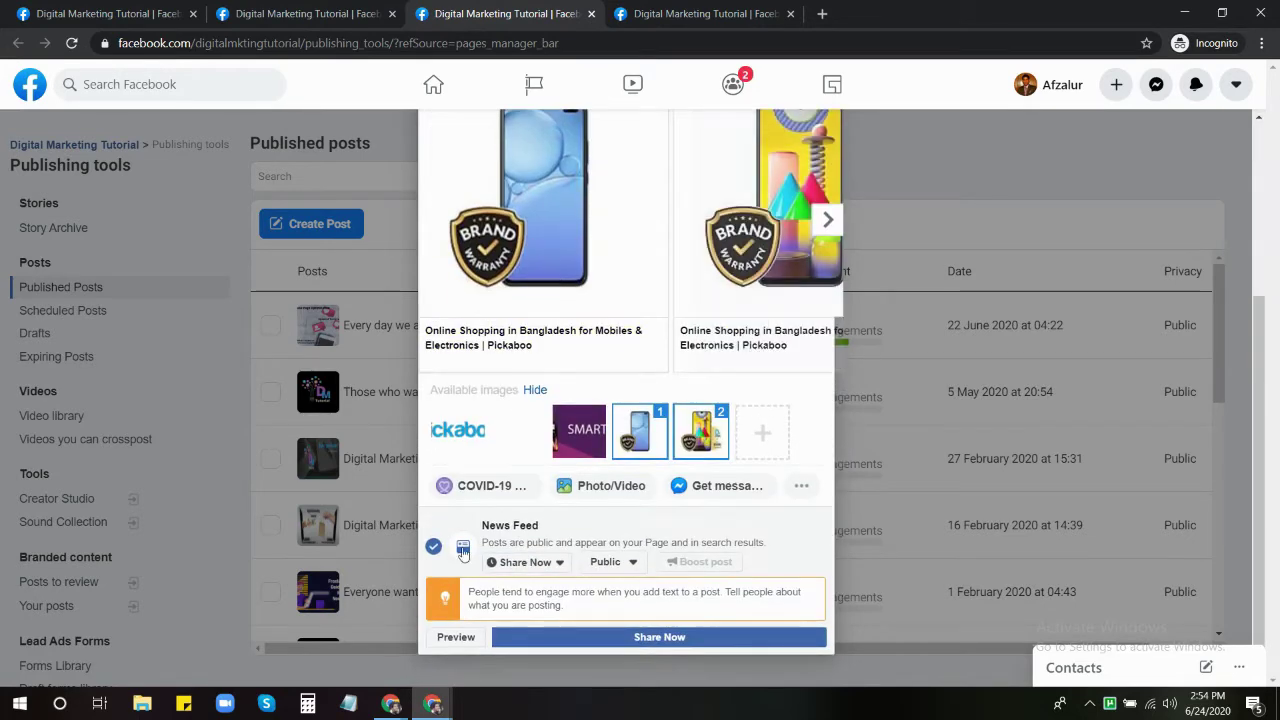
scroll(720, 314, up, 3)
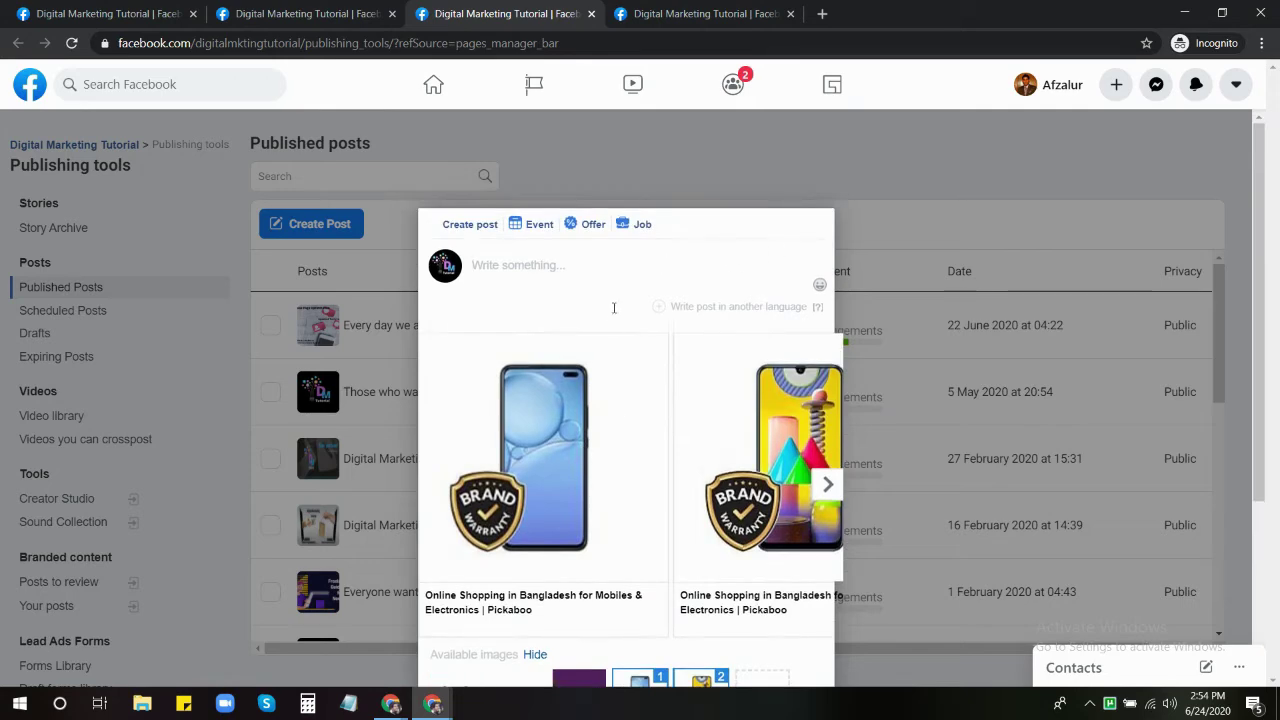
key(Escape)
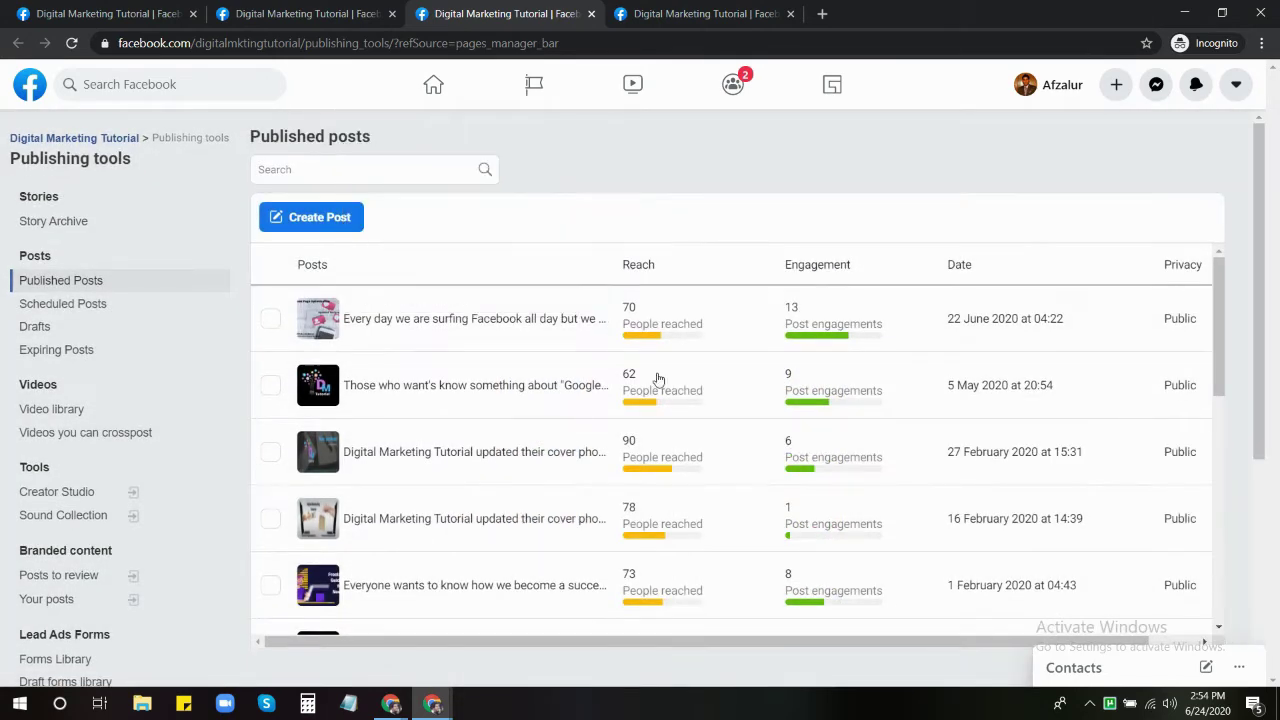
Start a new slideshow post from the photo/video options and set its aspect ratio to Rectangle (16:9)
click(333, 223)
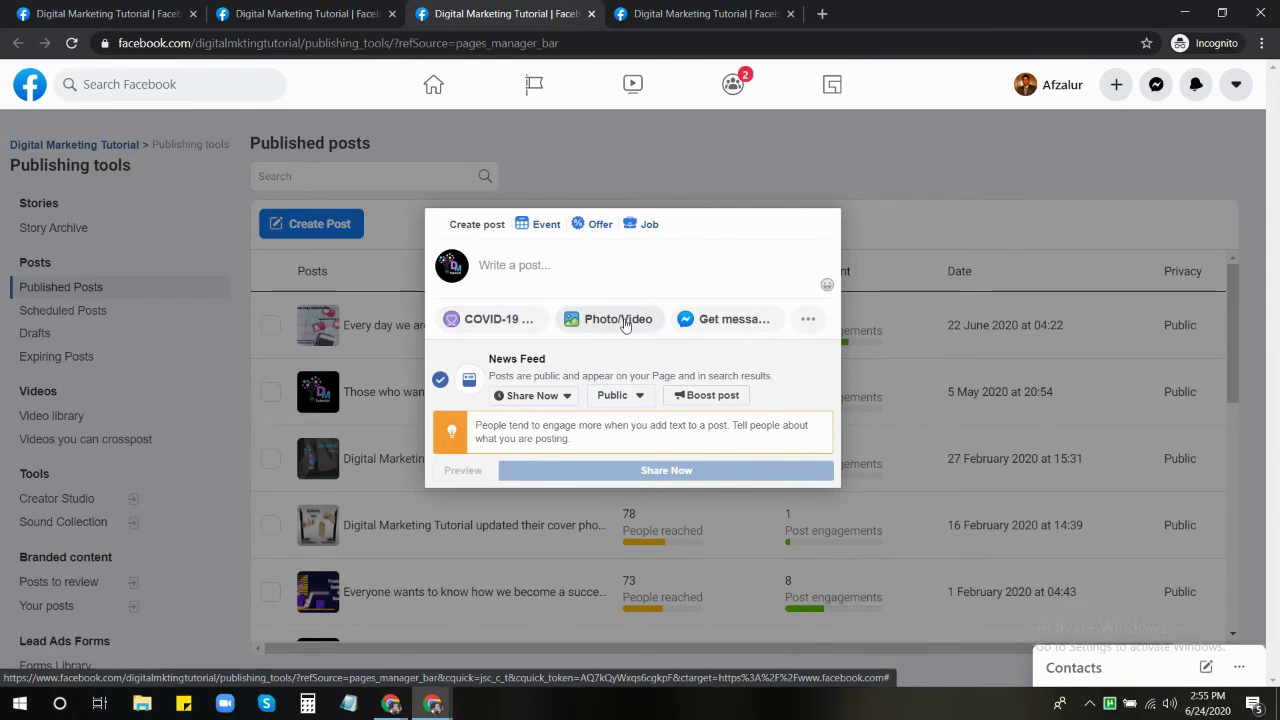
click(624, 321)
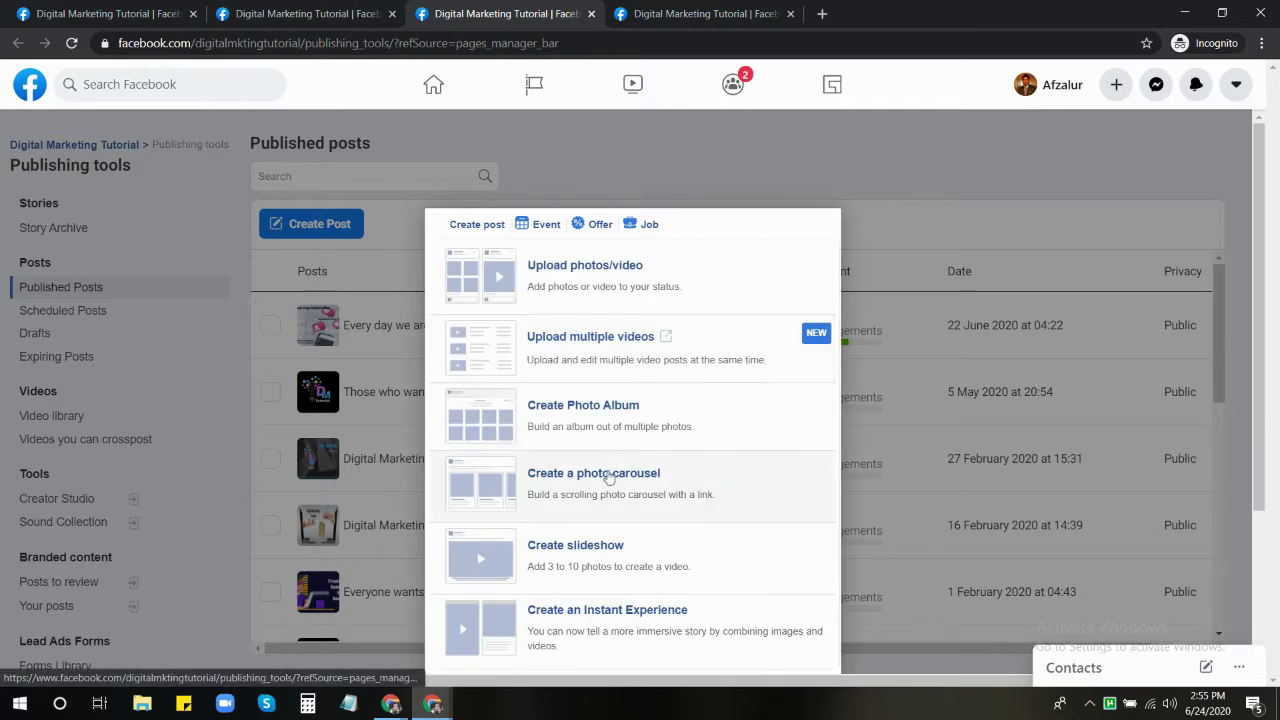
click(552, 575)
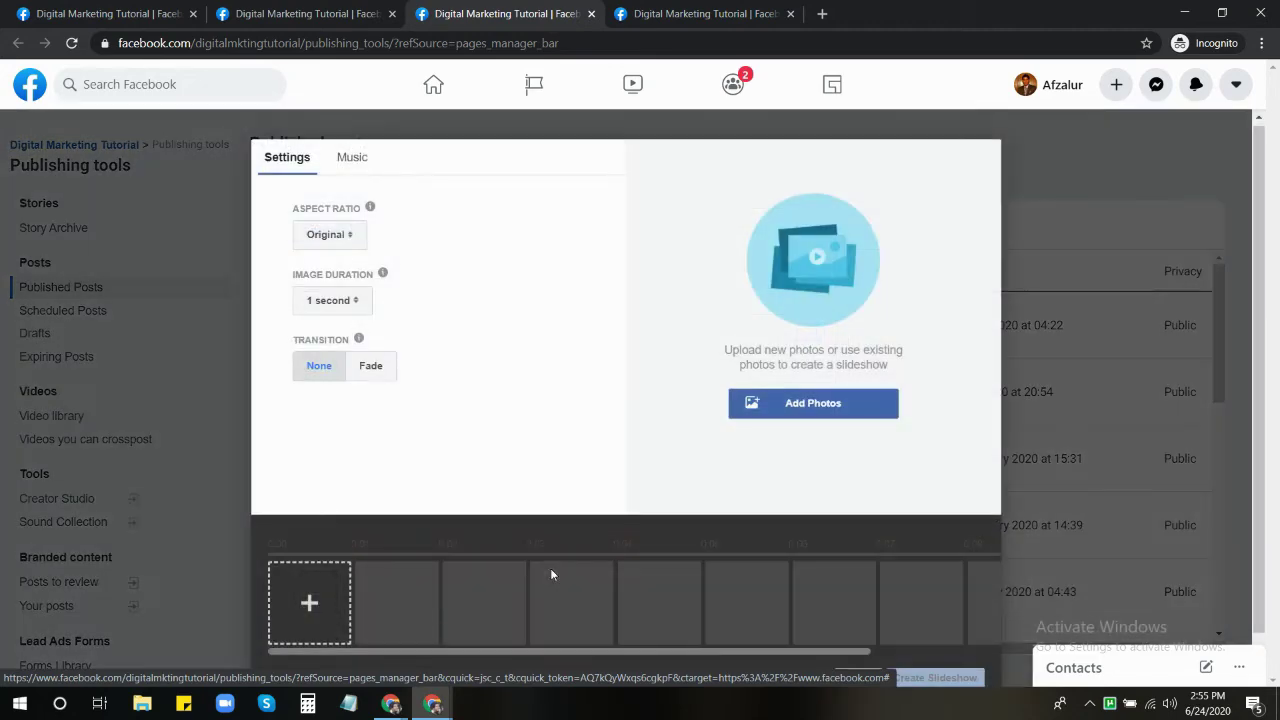
click(345, 244)
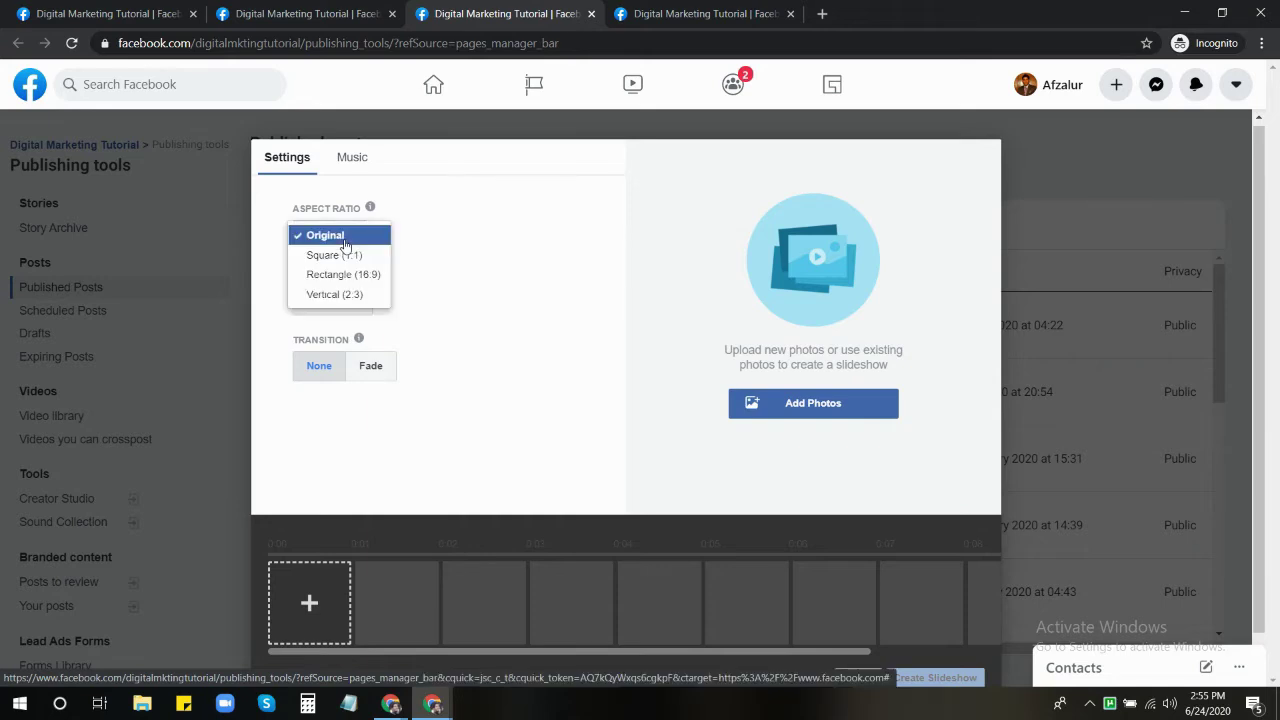
click(355, 274)
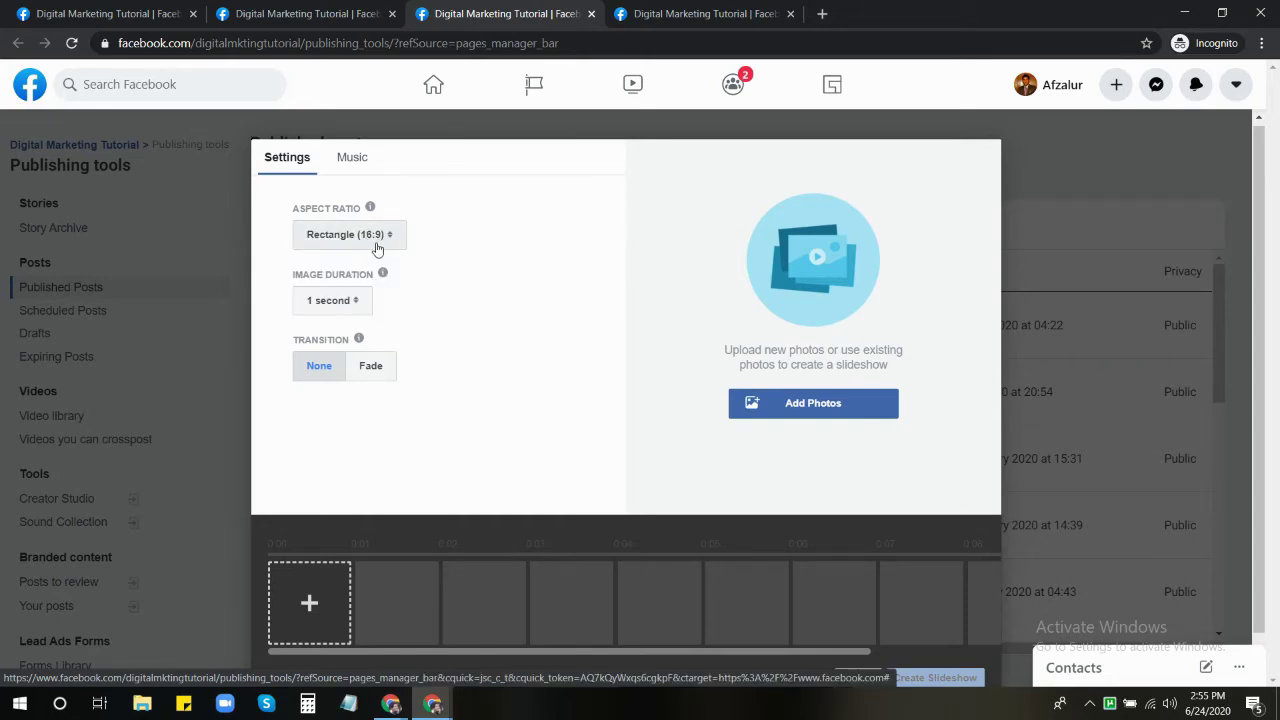
Check the aspect ratio and image duration choices, keeping 16:9 and 1 second, and switch the transition to Fade and back to None
click(377, 240)
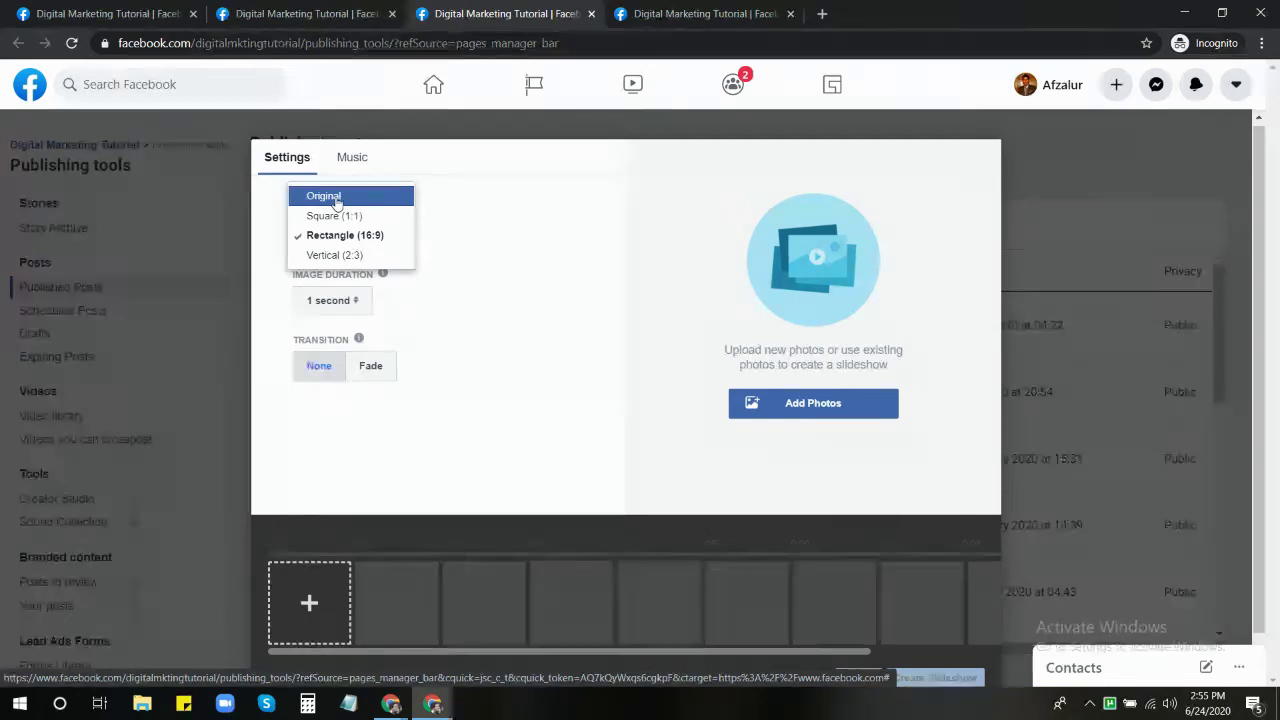
click(405, 285)
click(353, 305)
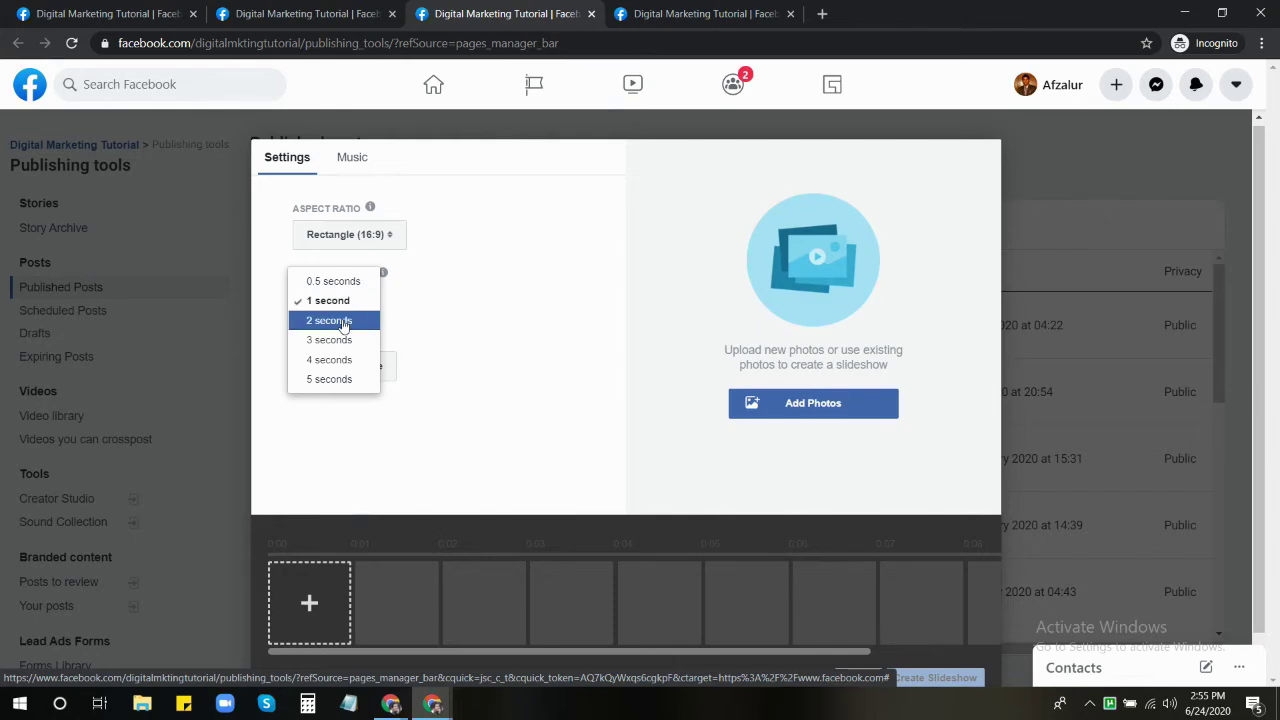
click(343, 309)
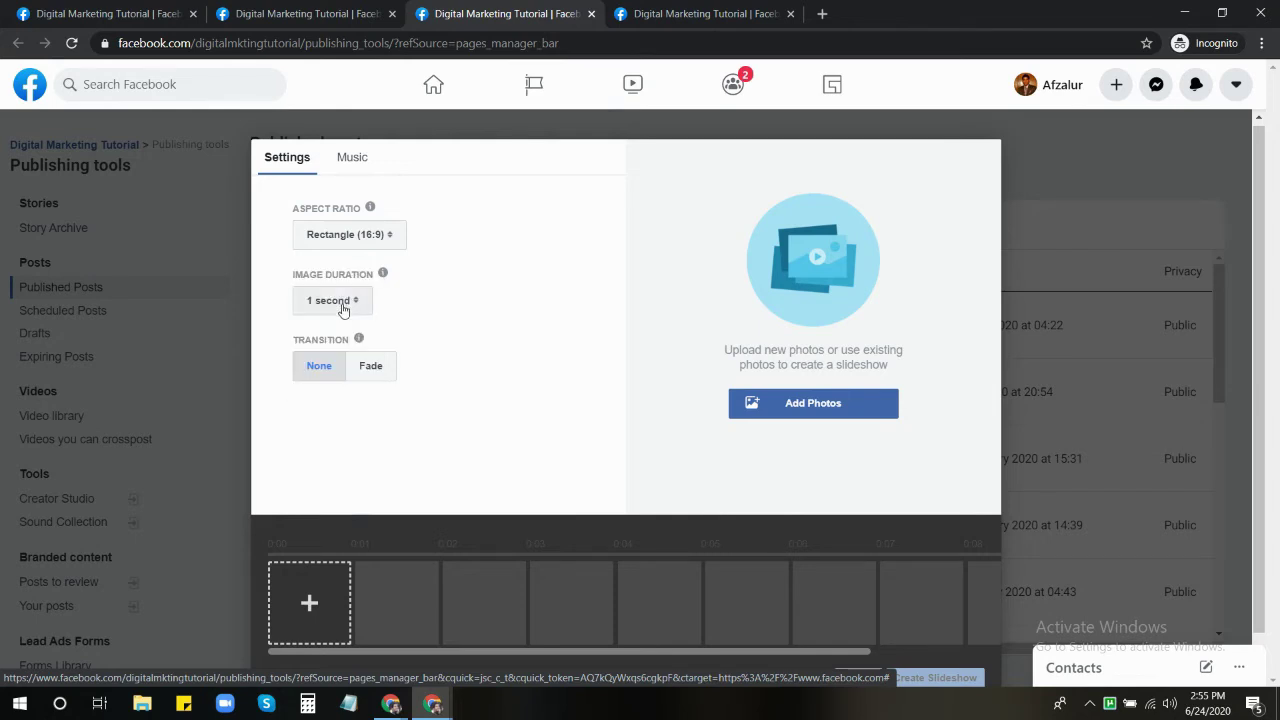
click(381, 367)
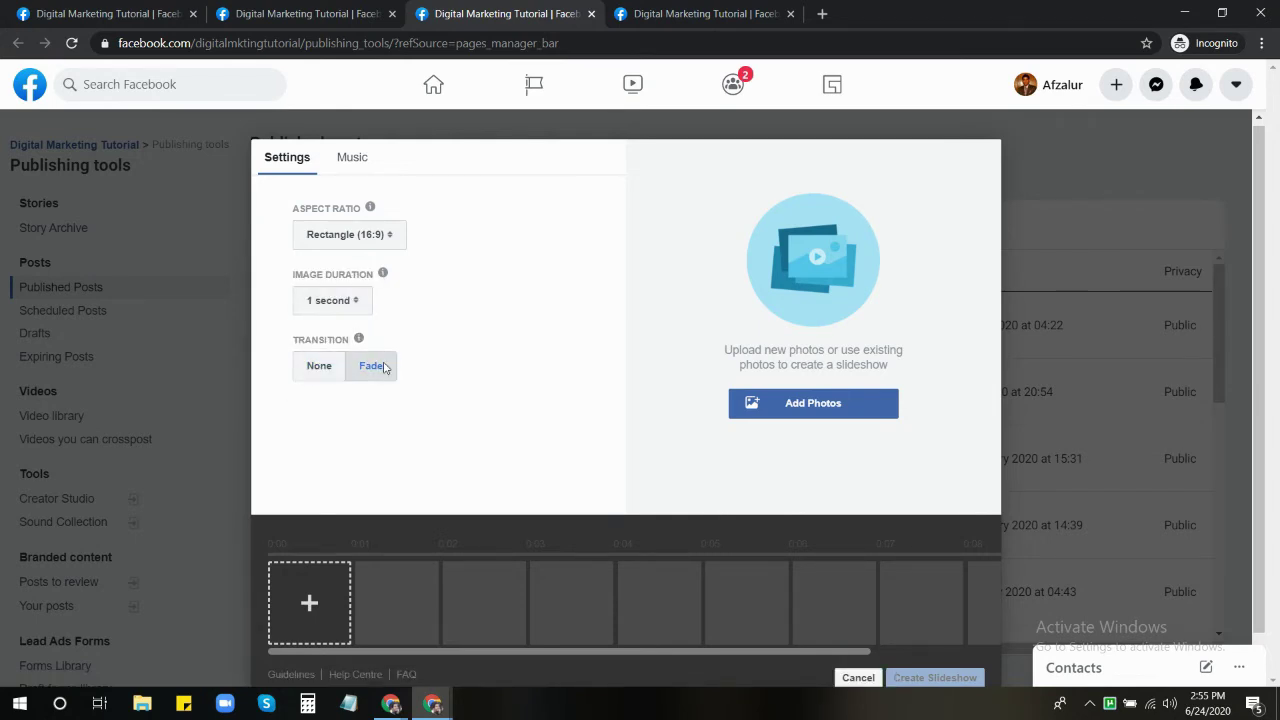
click(324, 369)
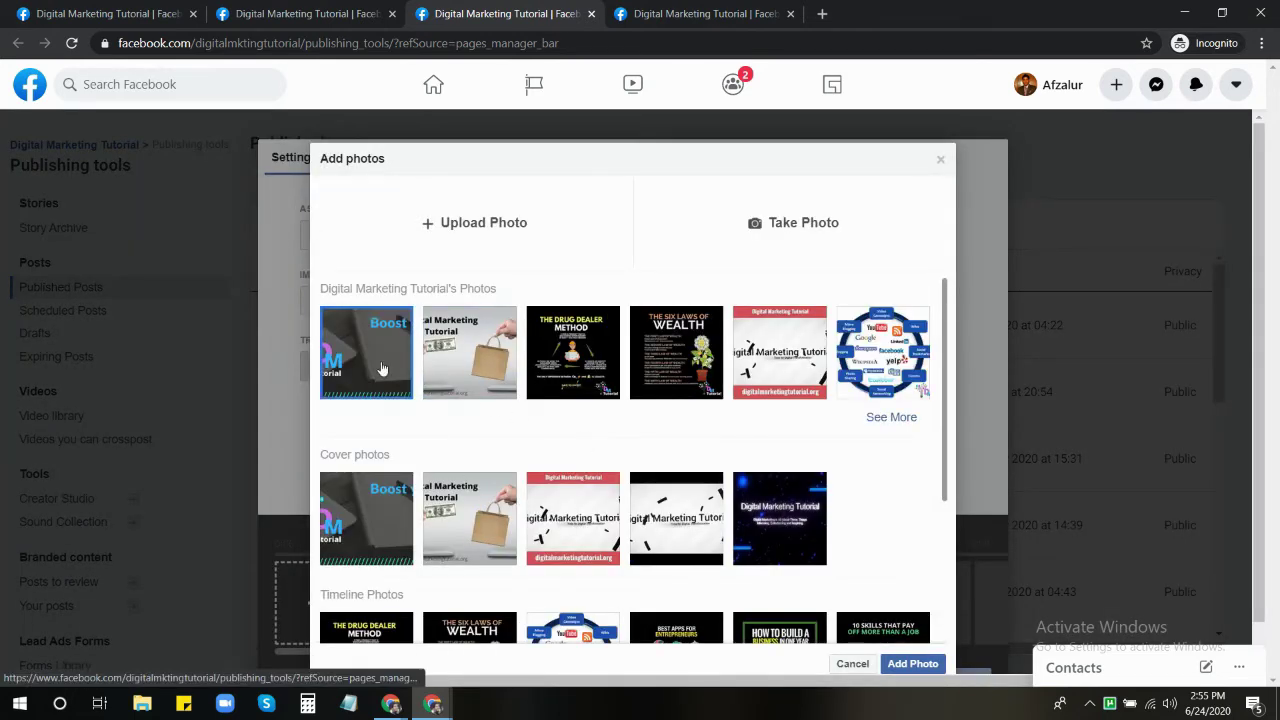
Add the Drug Dealer Method and Six Laws of Wealth photos from both page and timeline photos, plus the dark-blue Digital Marketing Tutorial cover, to the slideshow
click(572, 366)
click(690, 350)
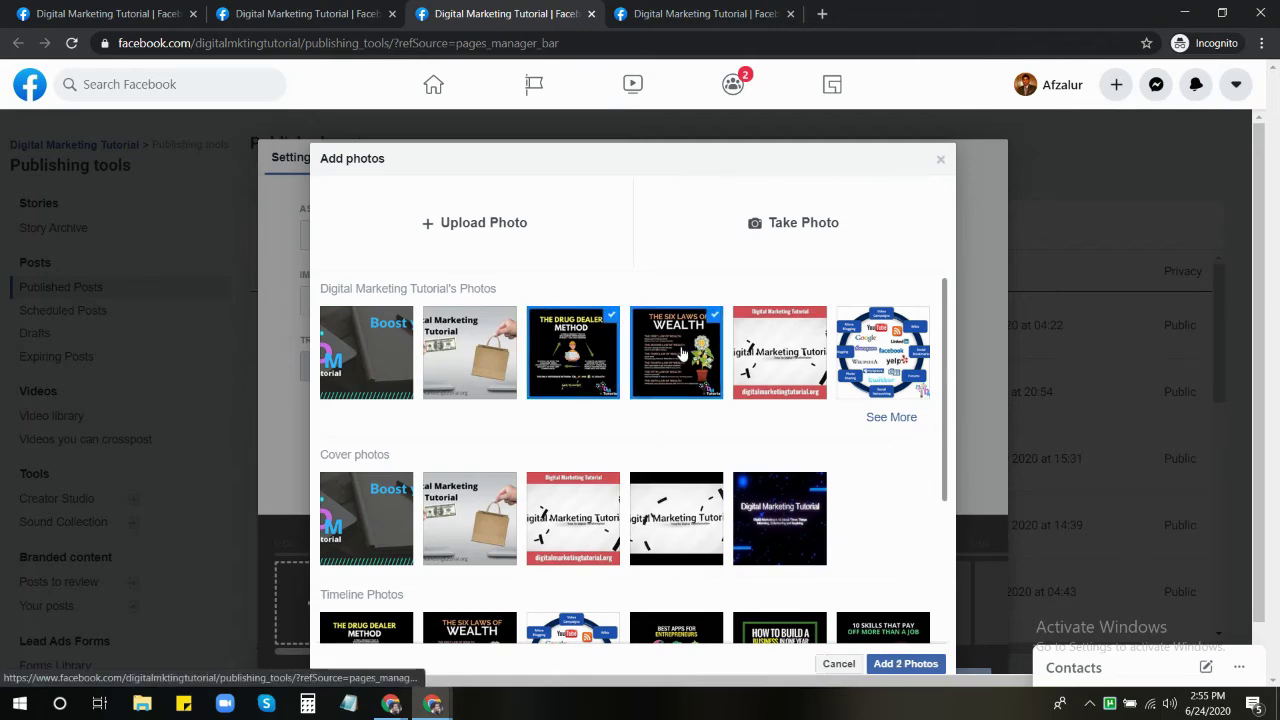
scroll(677, 424, down, 2)
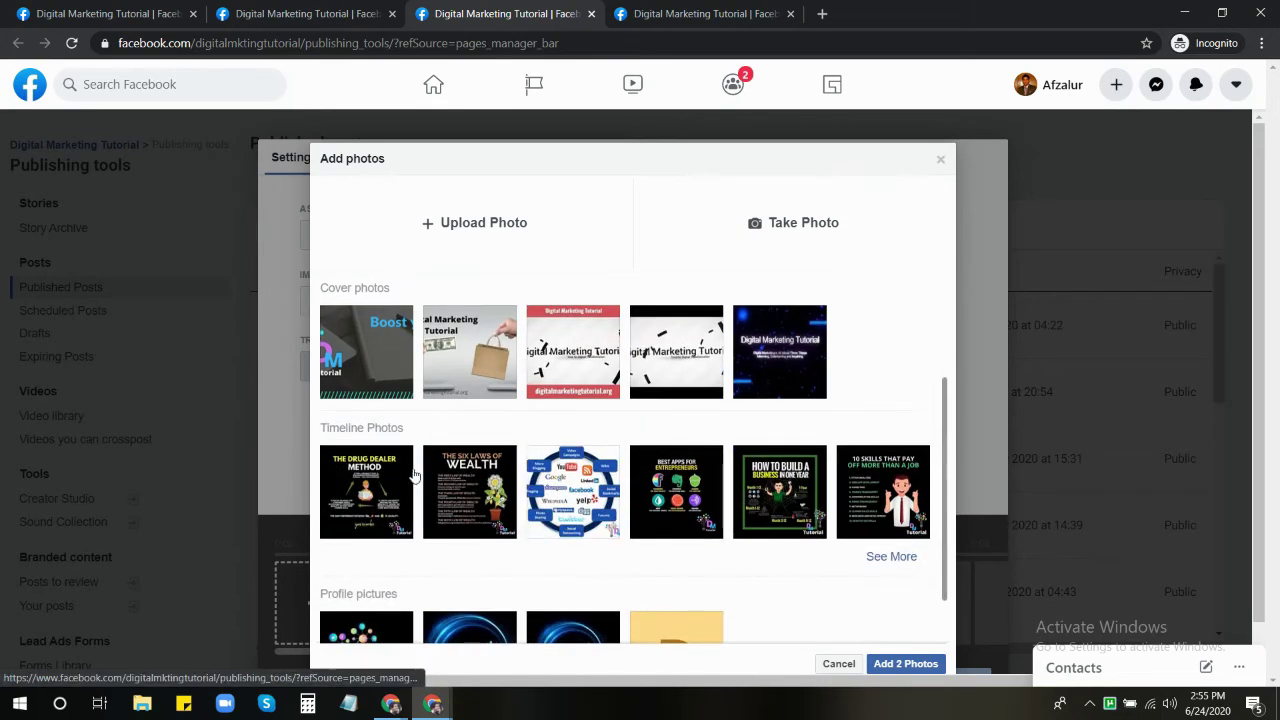
click(382, 480)
click(470, 482)
scroll(565, 483, up, 2)
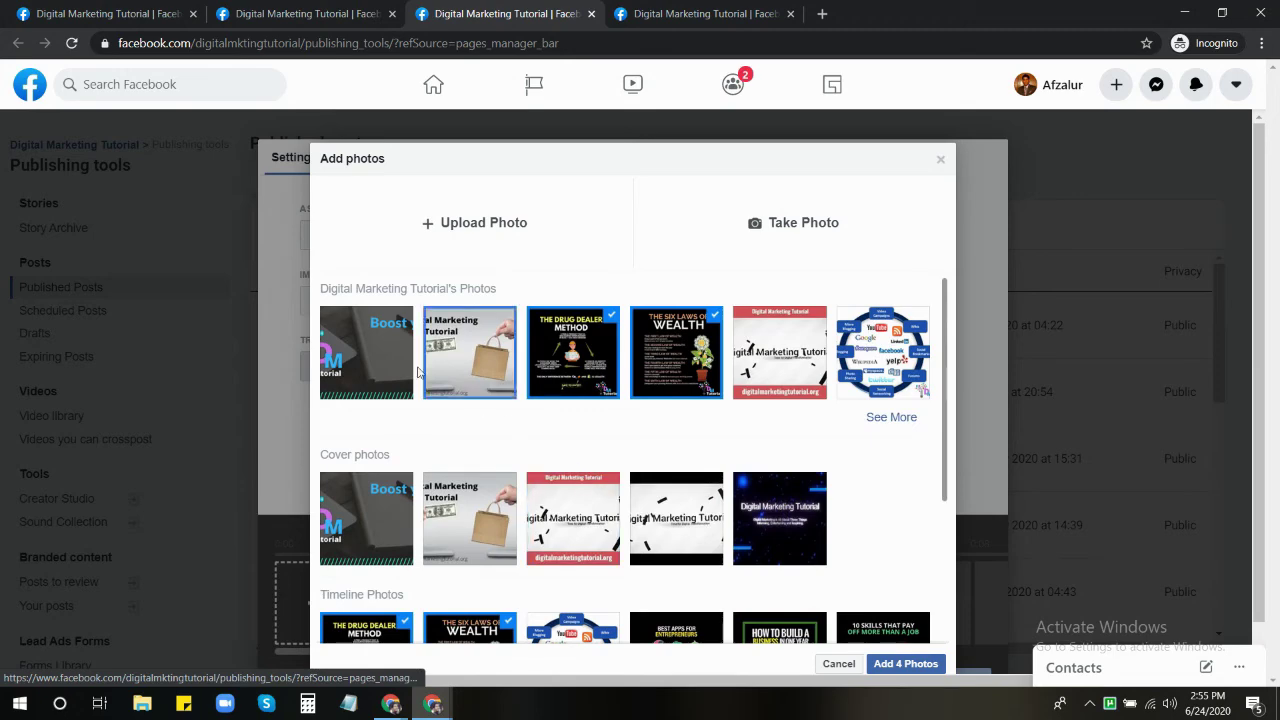
scroll(767, 410, down, 2)
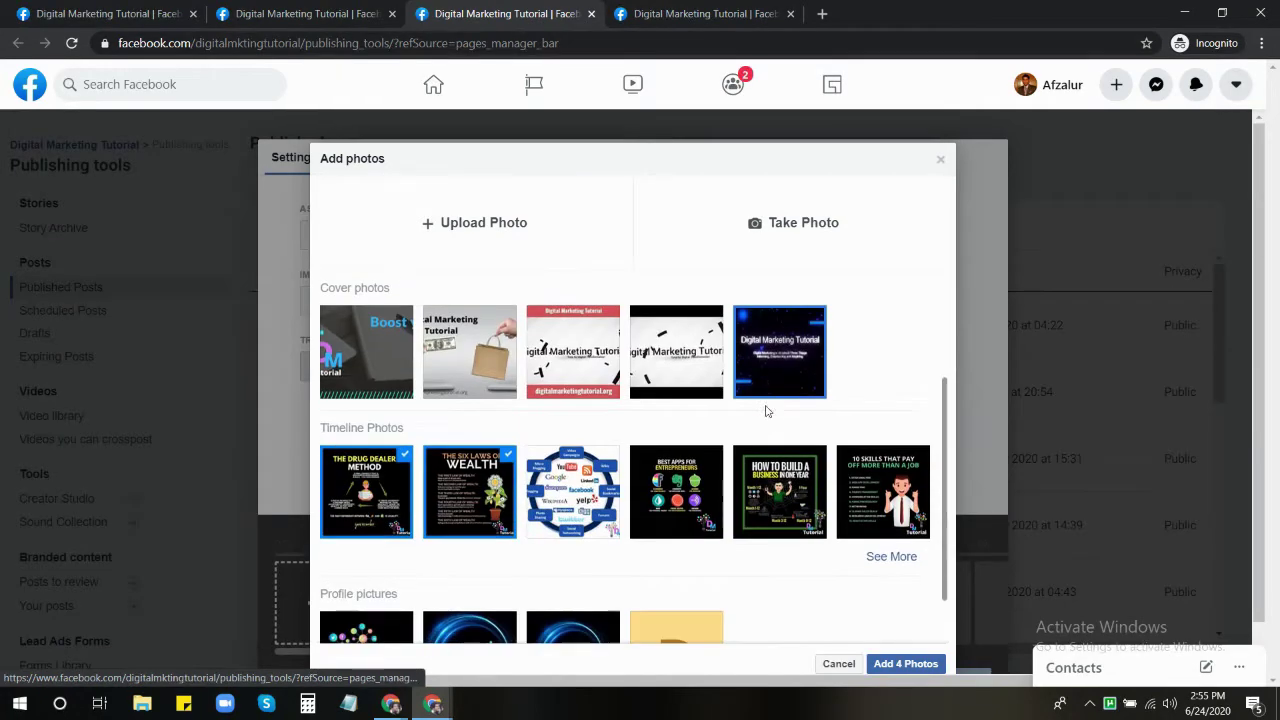
click(893, 664)
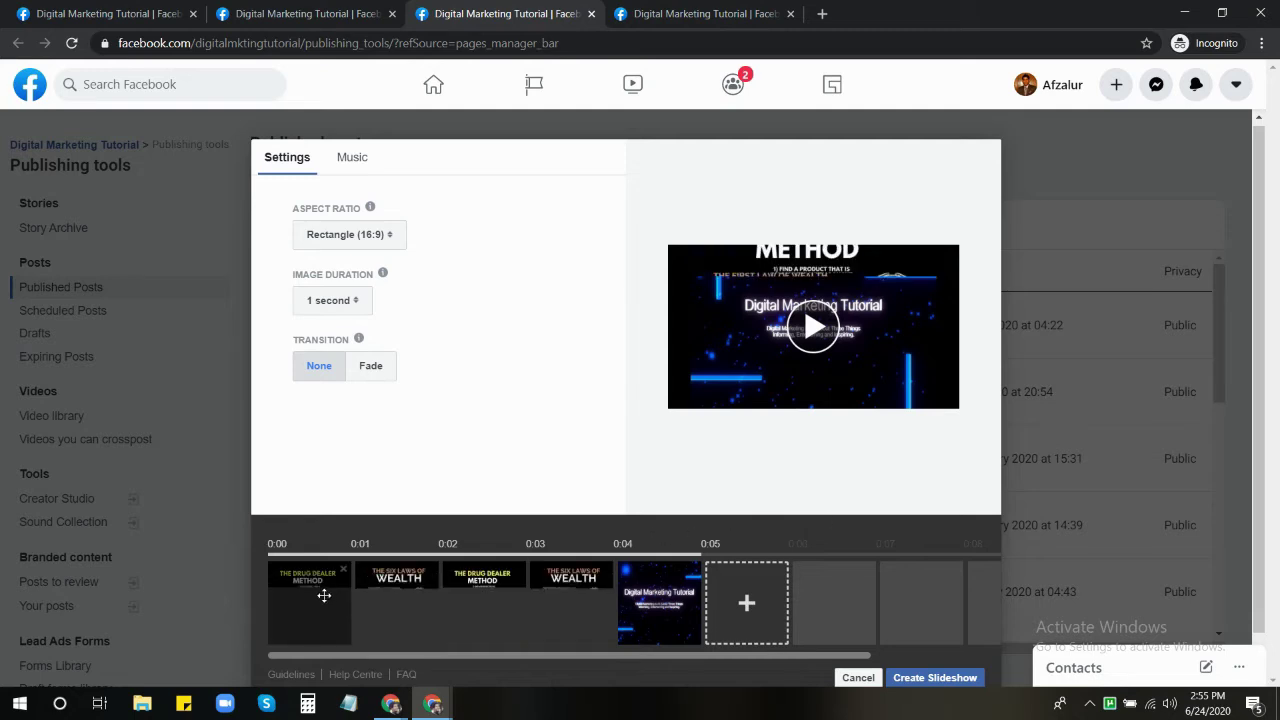
Reorder the slideshow to Six Laws of Wealth, Drug Dealer Method, Digital Marketing Tutorial, Six Laws of Wealth, Drug Dealer Method
scroll(323, 594, down, 1)
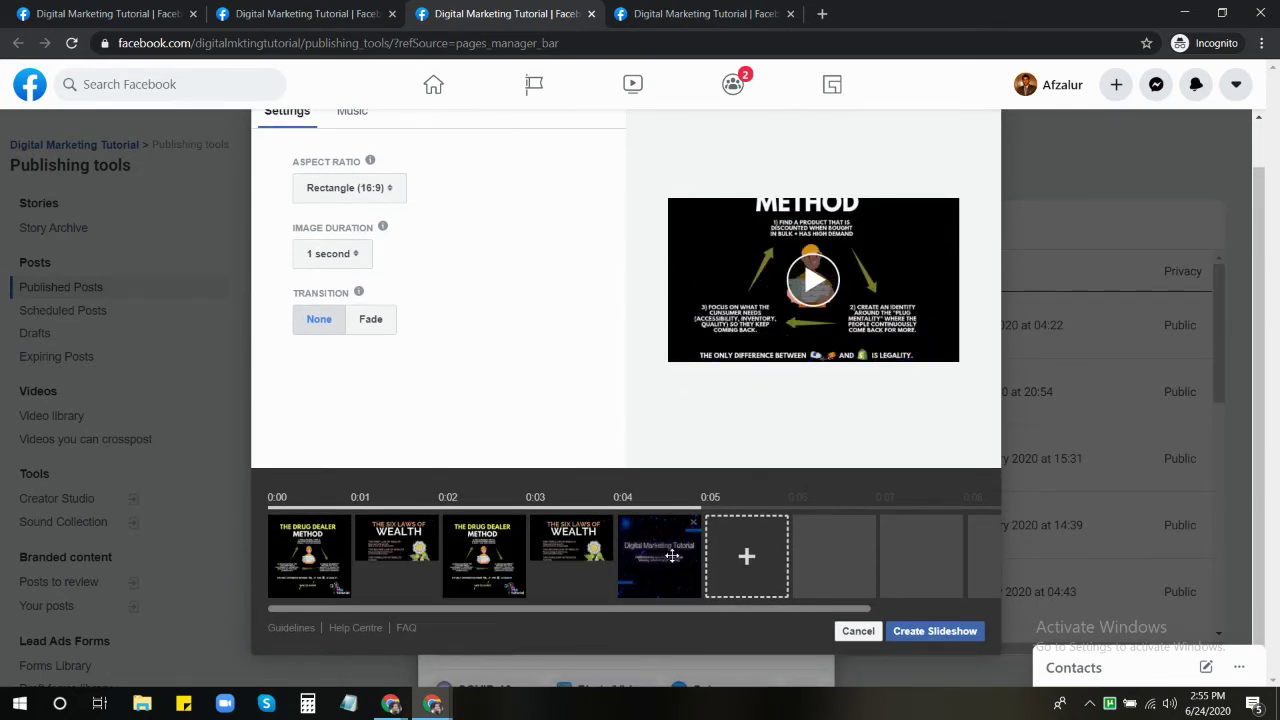
mouse_move(333, 557)
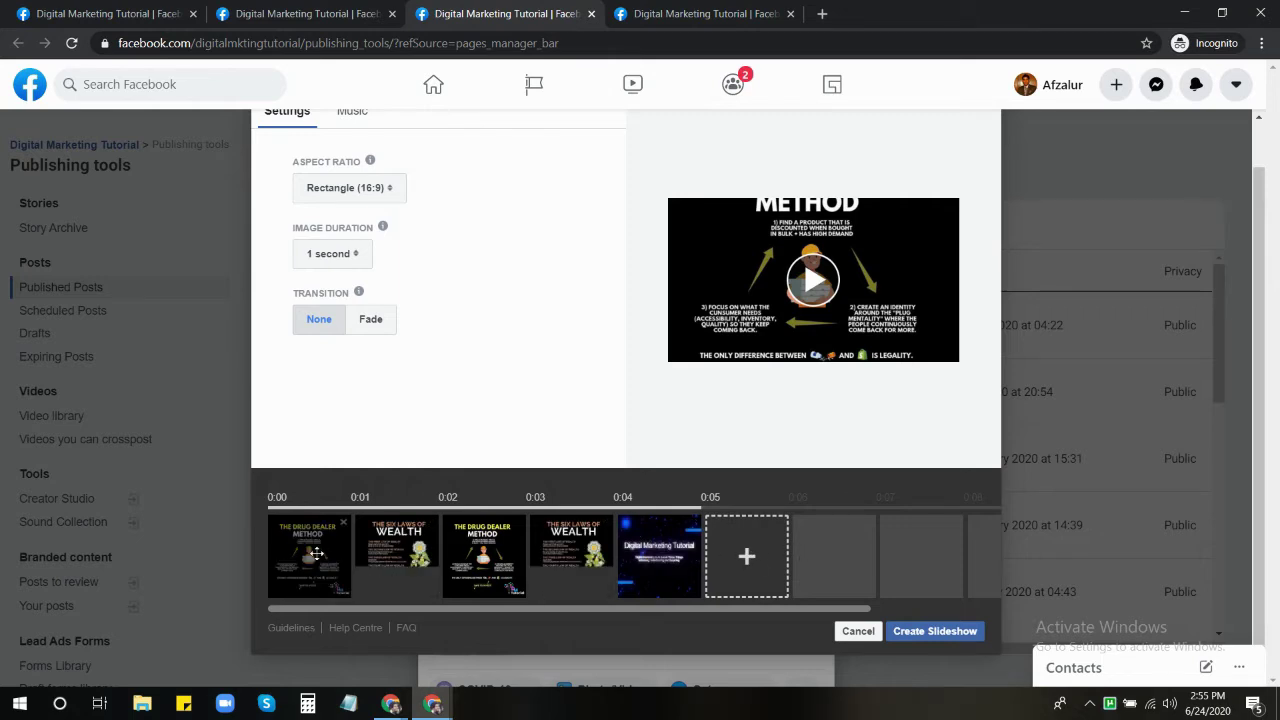
drag(312, 551, 396, 550)
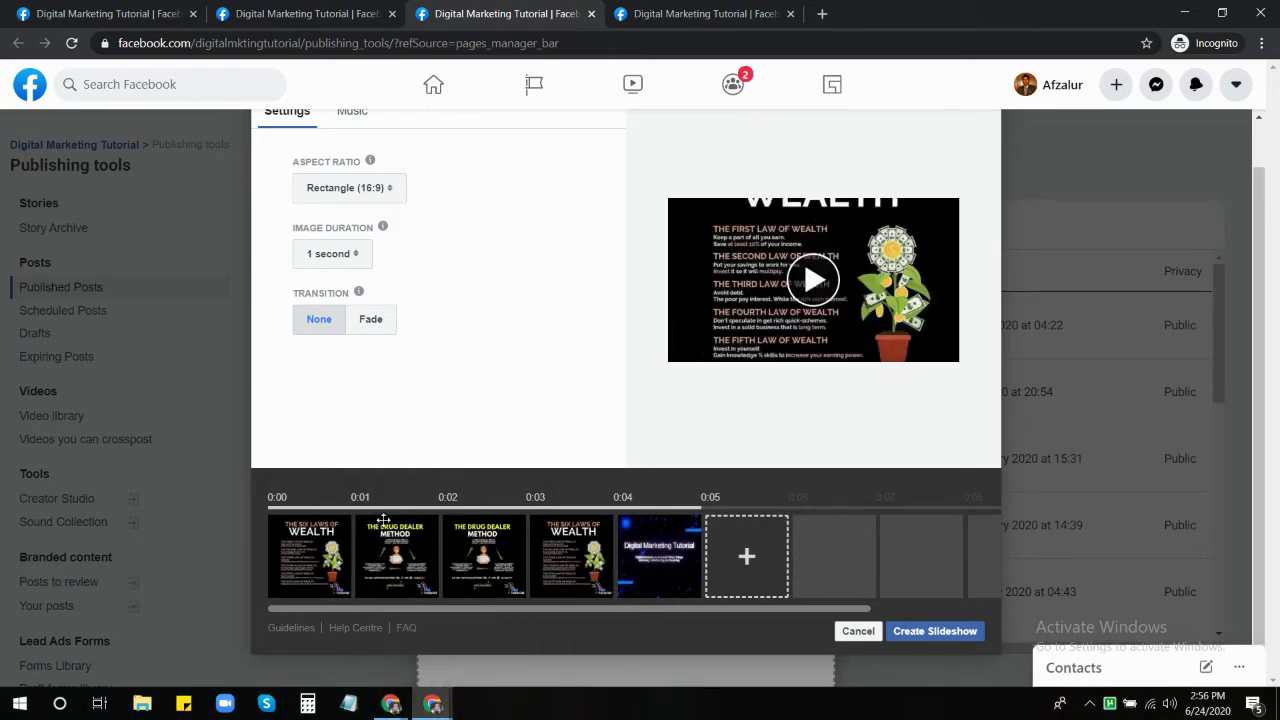
mouse_move(484, 550)
mouse_down()
mouse_move(650, 542)
mouse_move(486, 552)
mouse_up()
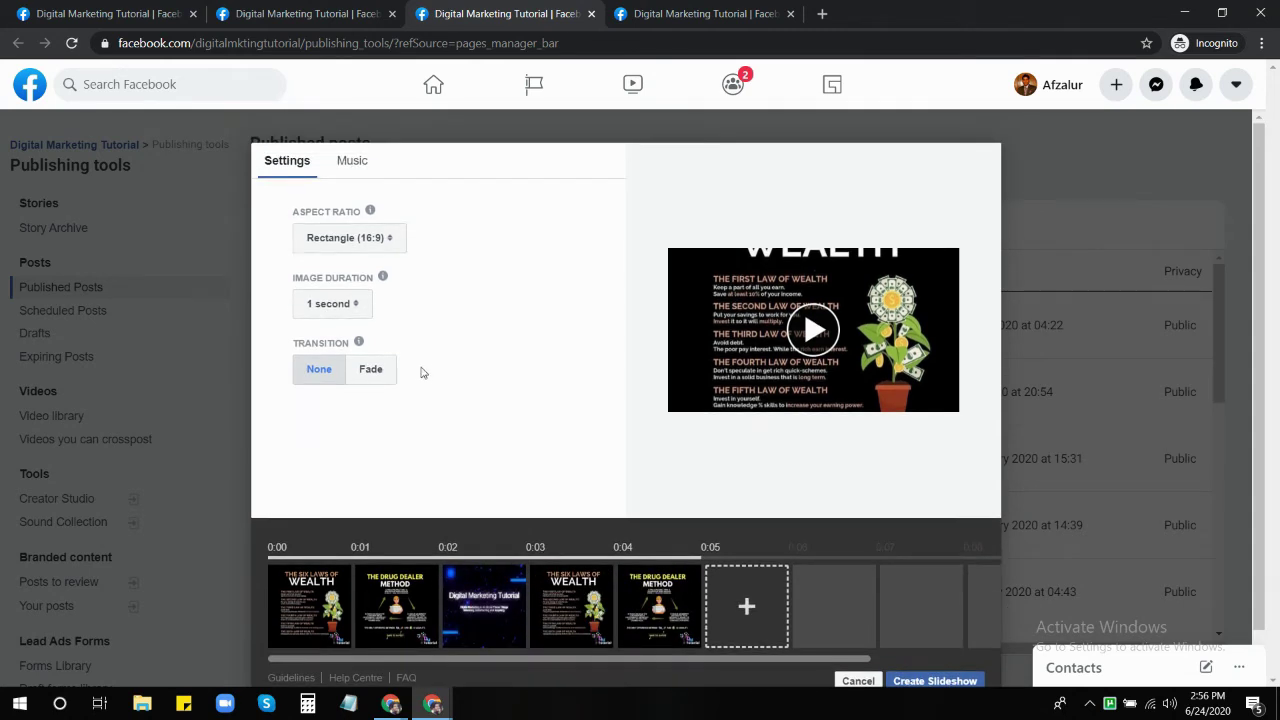
Browse the slideshow's music tracks, uploaded and recently used categories, and create the slideshow without selecting any music
click(350, 163)
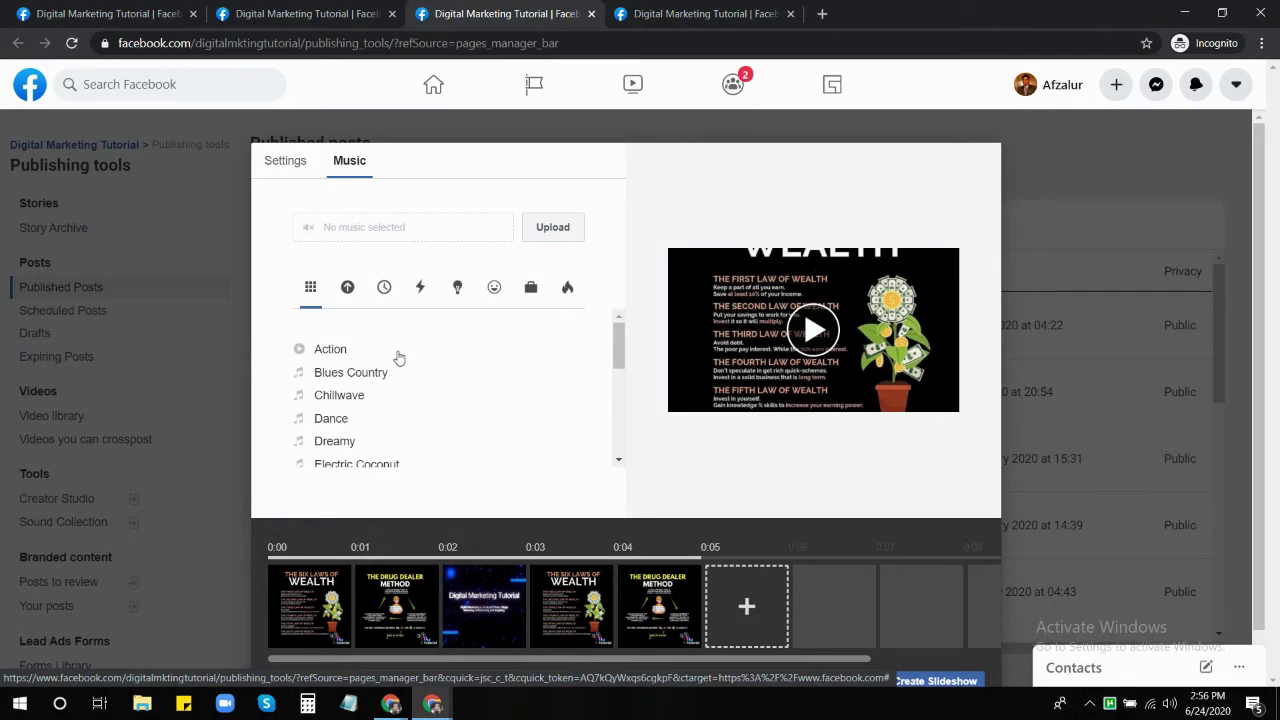
scroll(432, 405, down, 5)
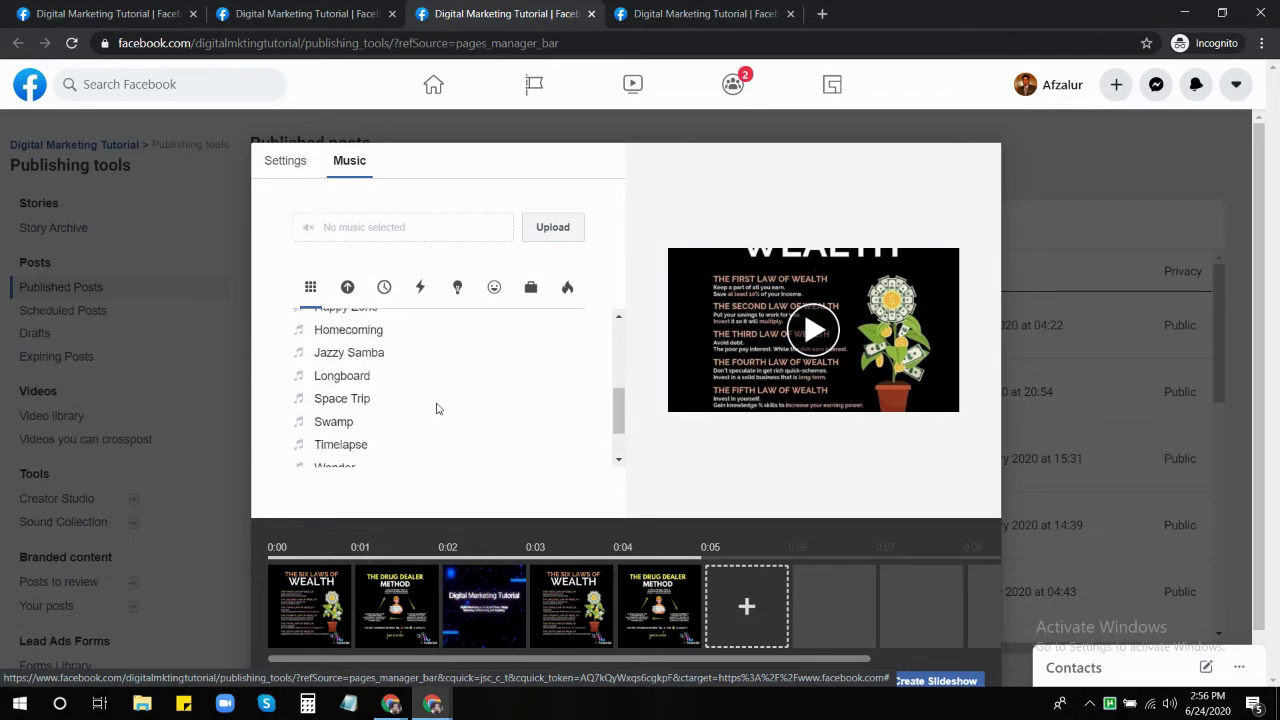
click(347, 287)
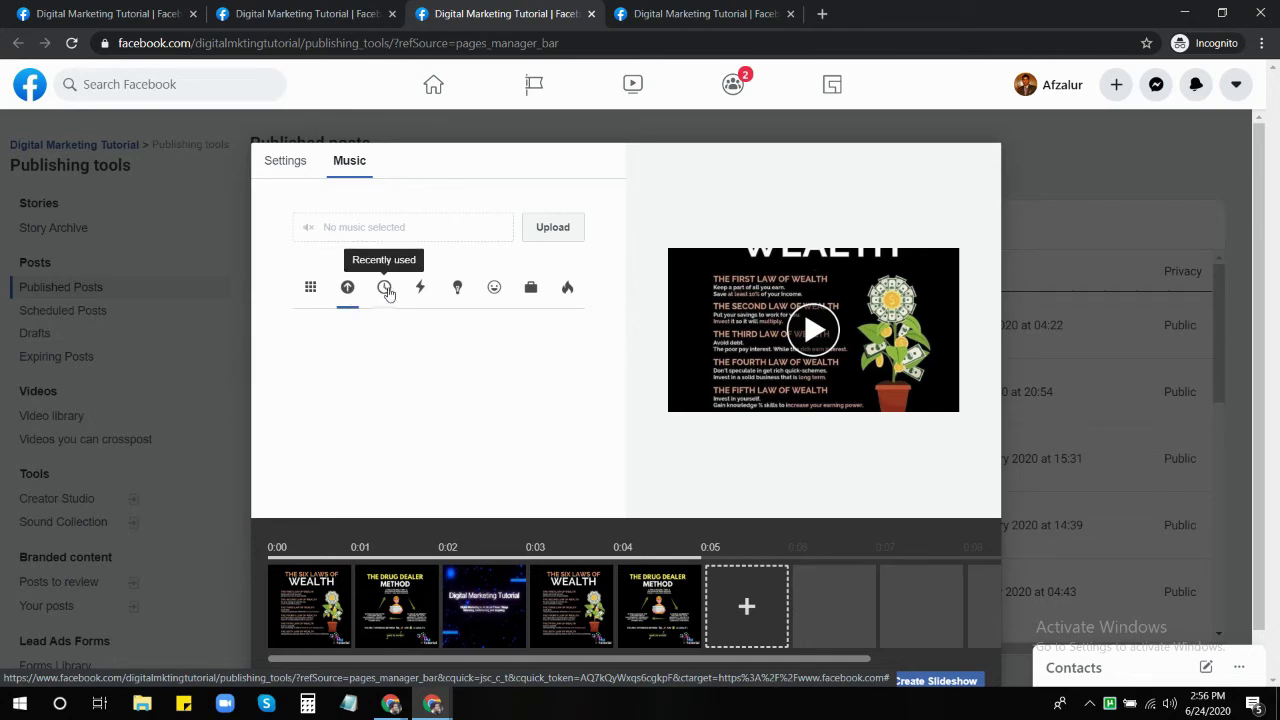
click(384, 290)
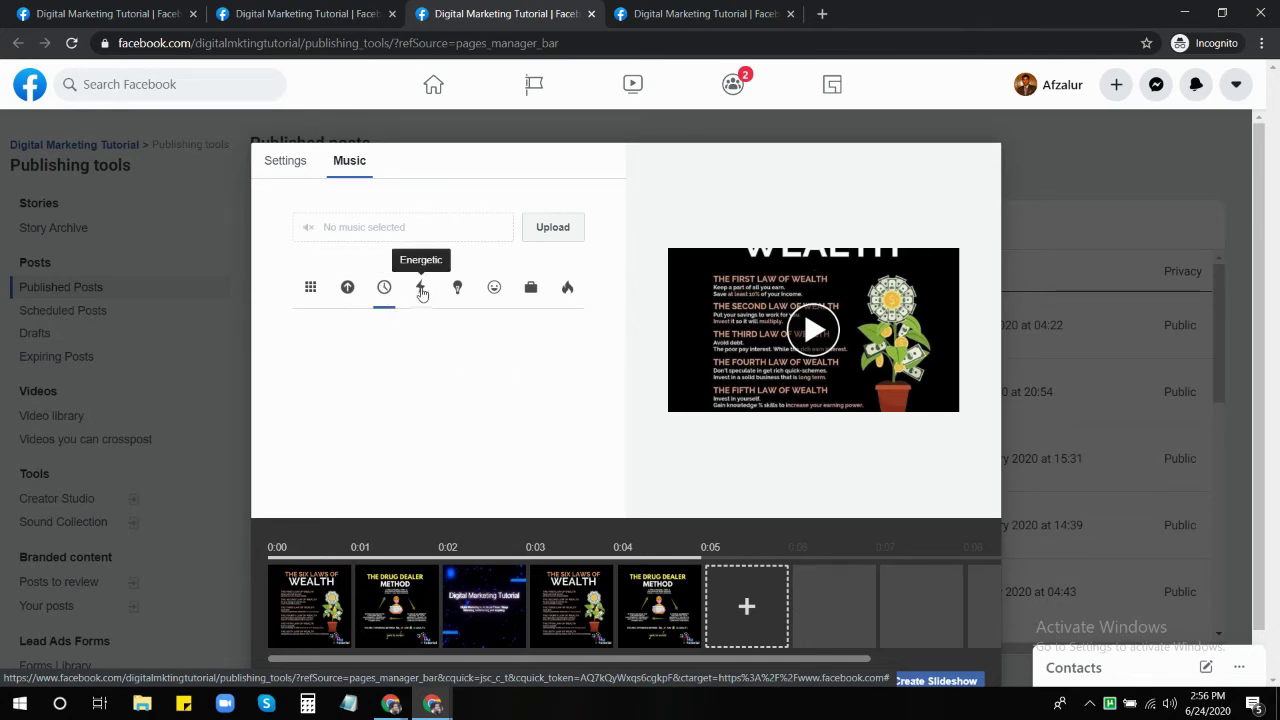
click(312, 292)
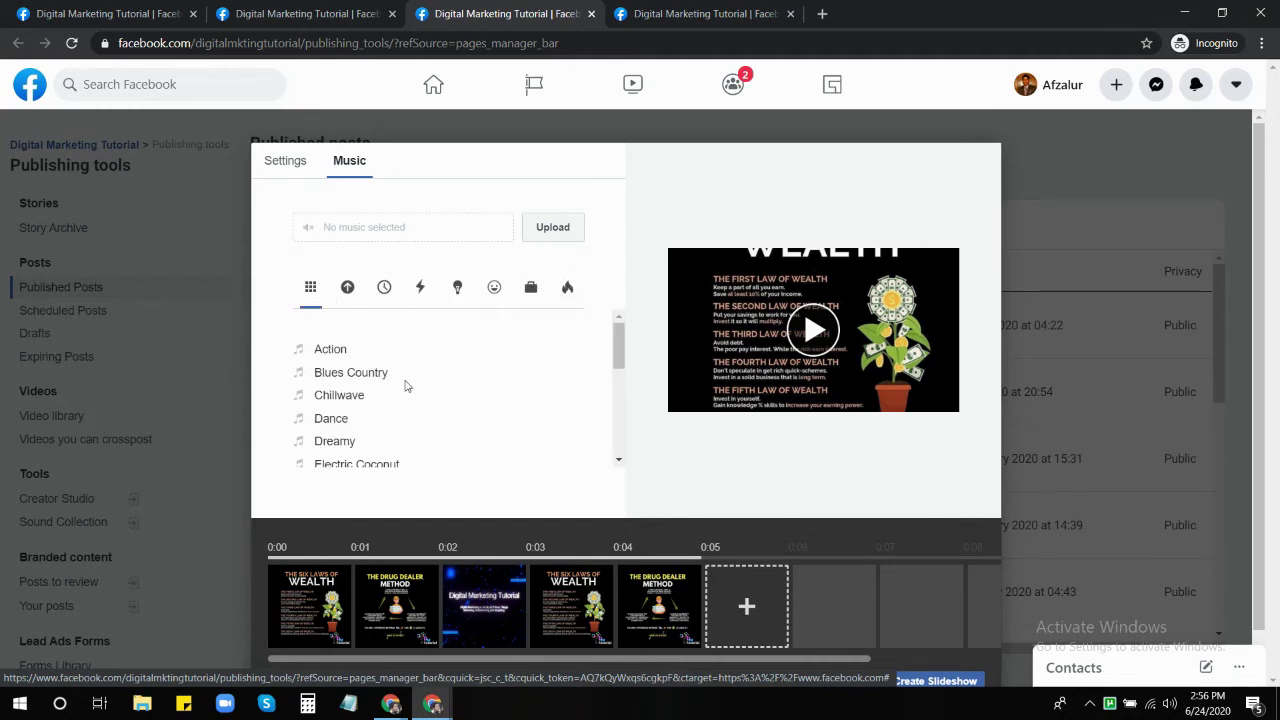
scroll(406, 405, down, 2)
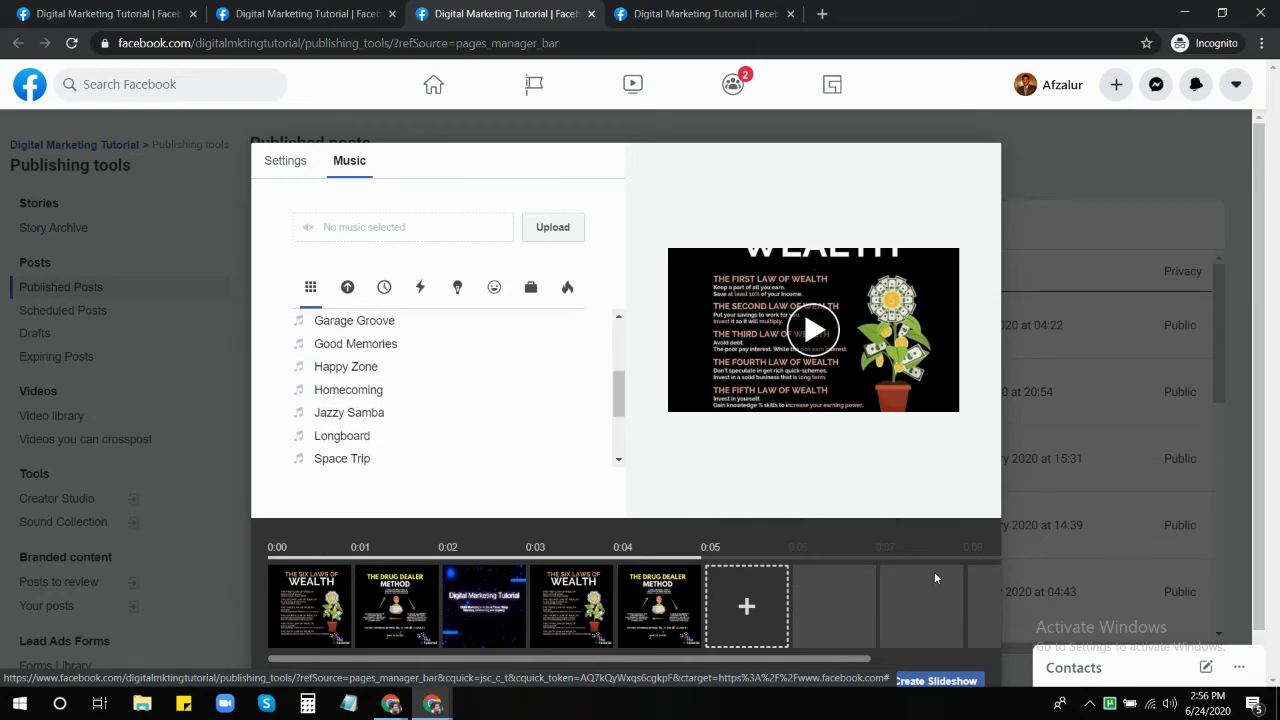
scroll(934, 571, down, 1)
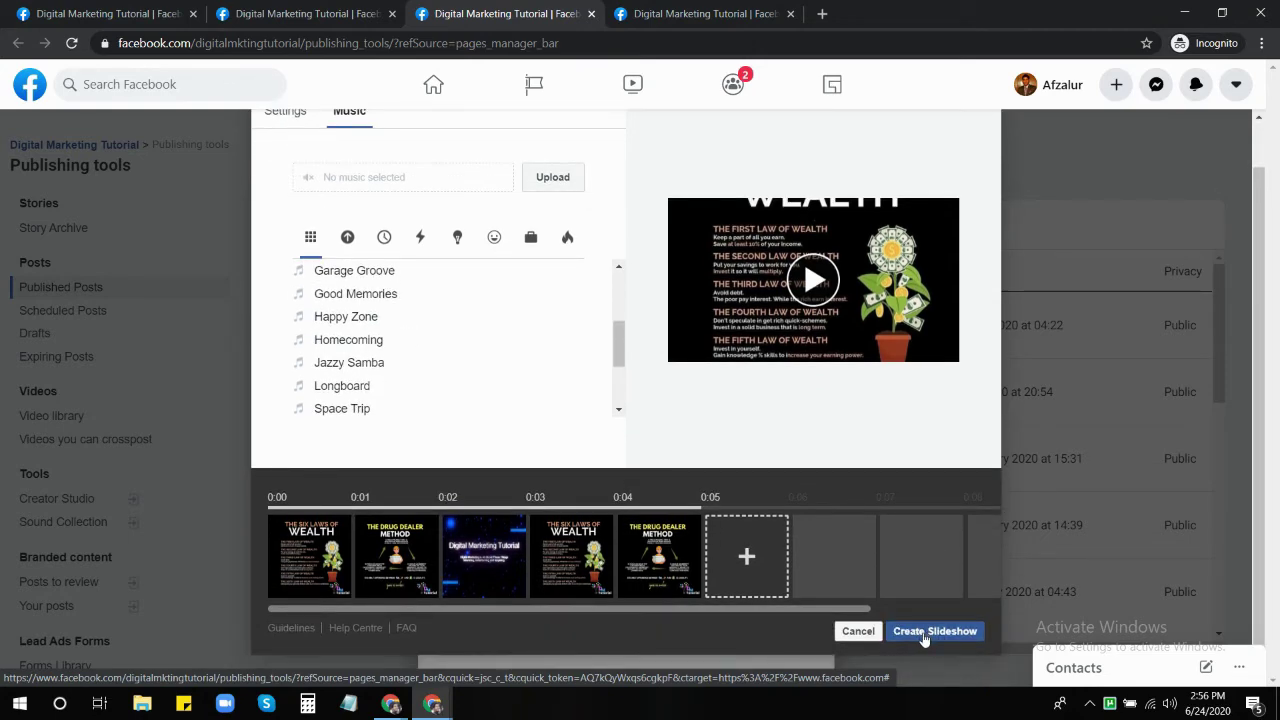
click(924, 634)
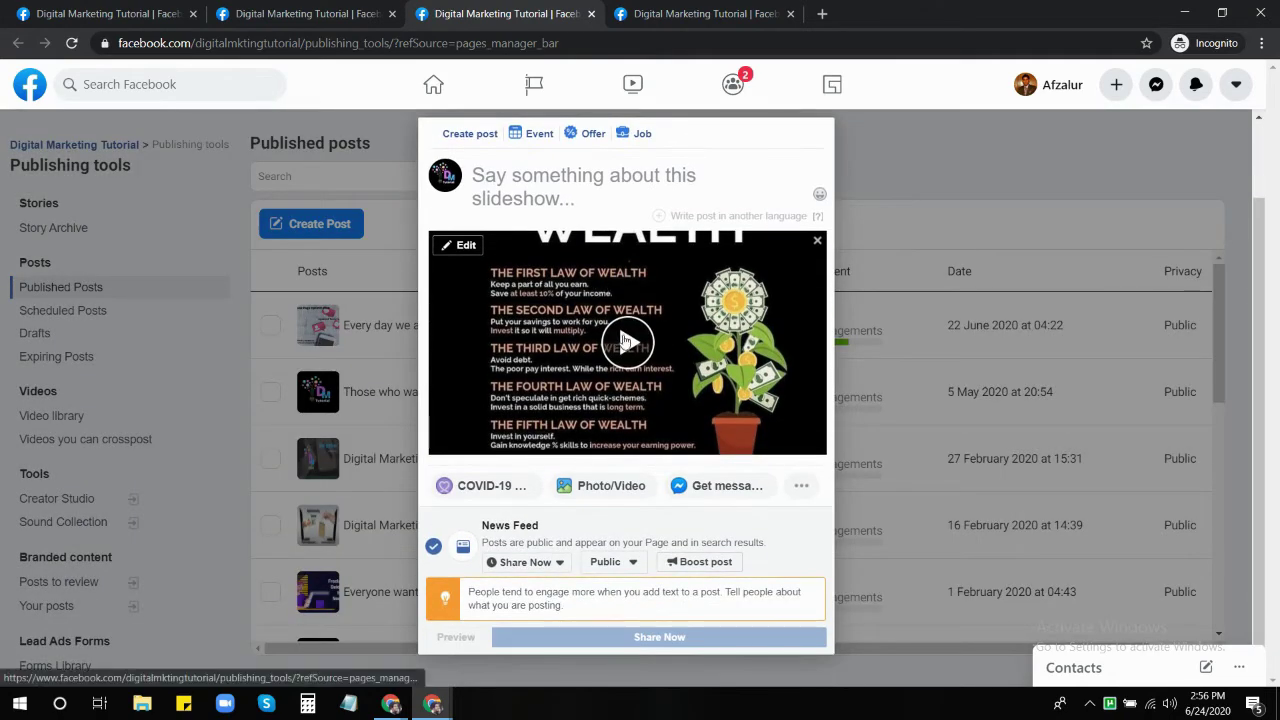
Play the slideshow in the post composer, check its description field, and close the composer without publishing
click(627, 343)
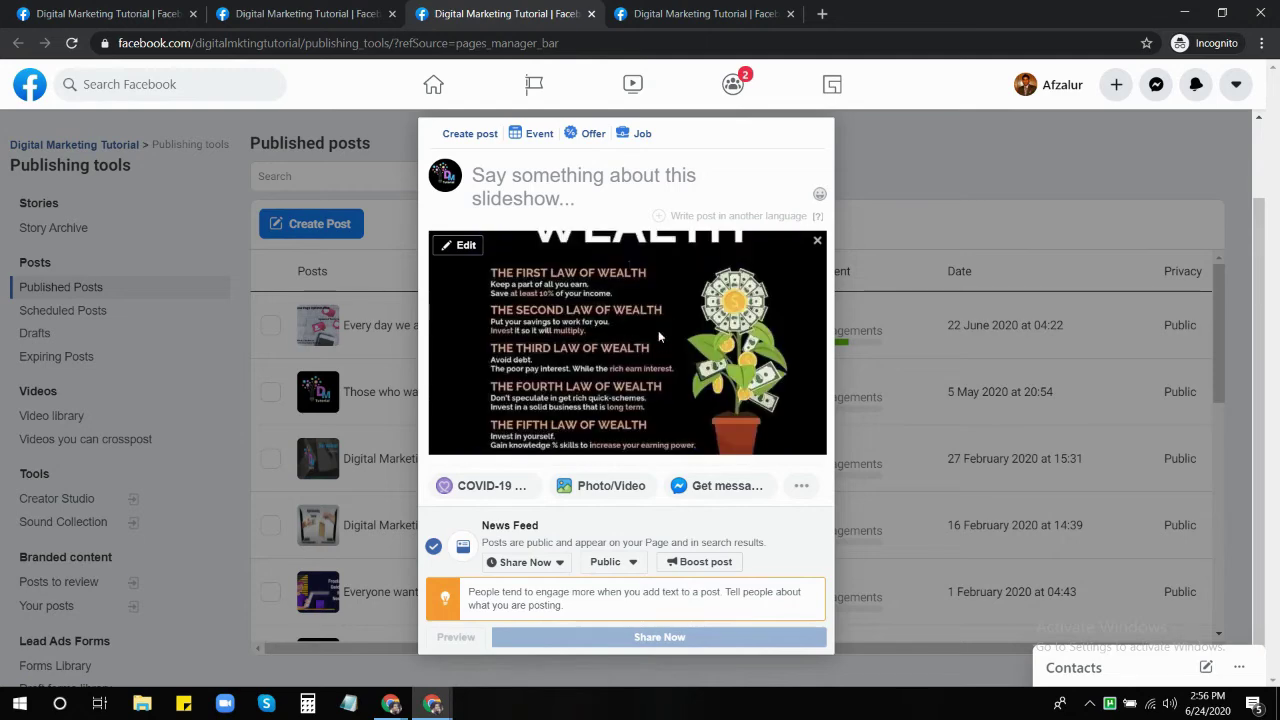
click(581, 190)
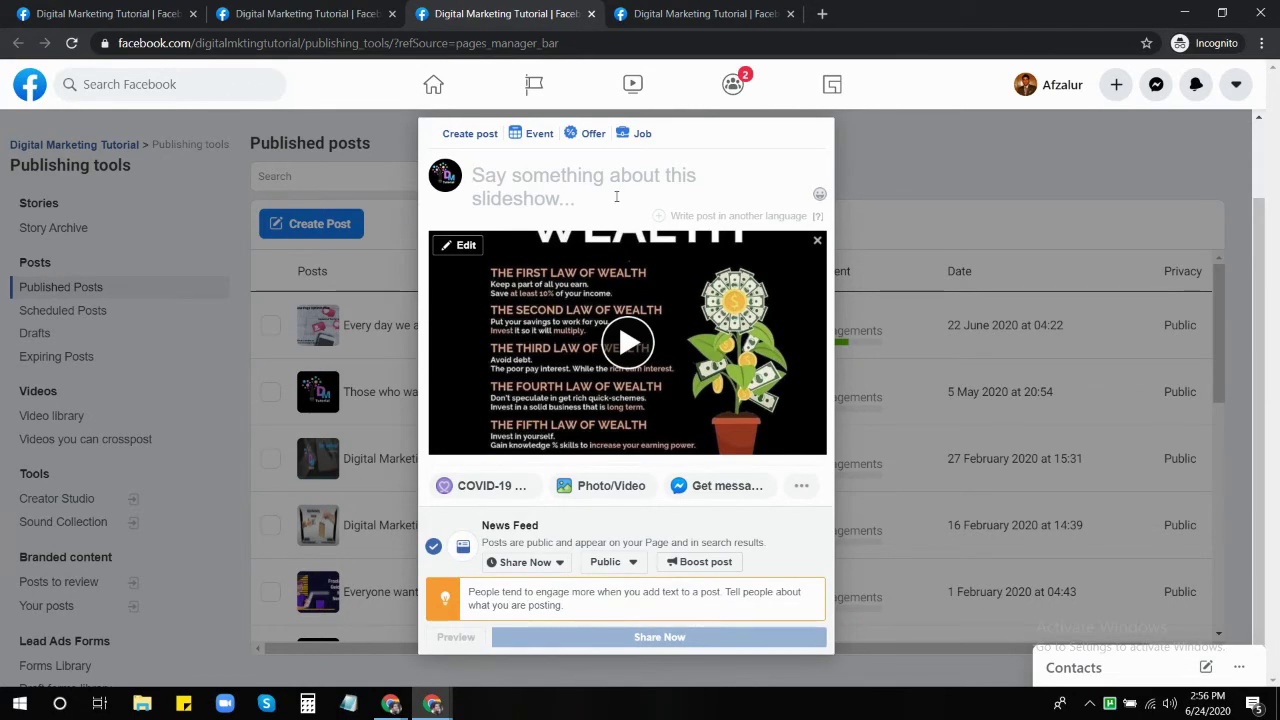
key(Escape)
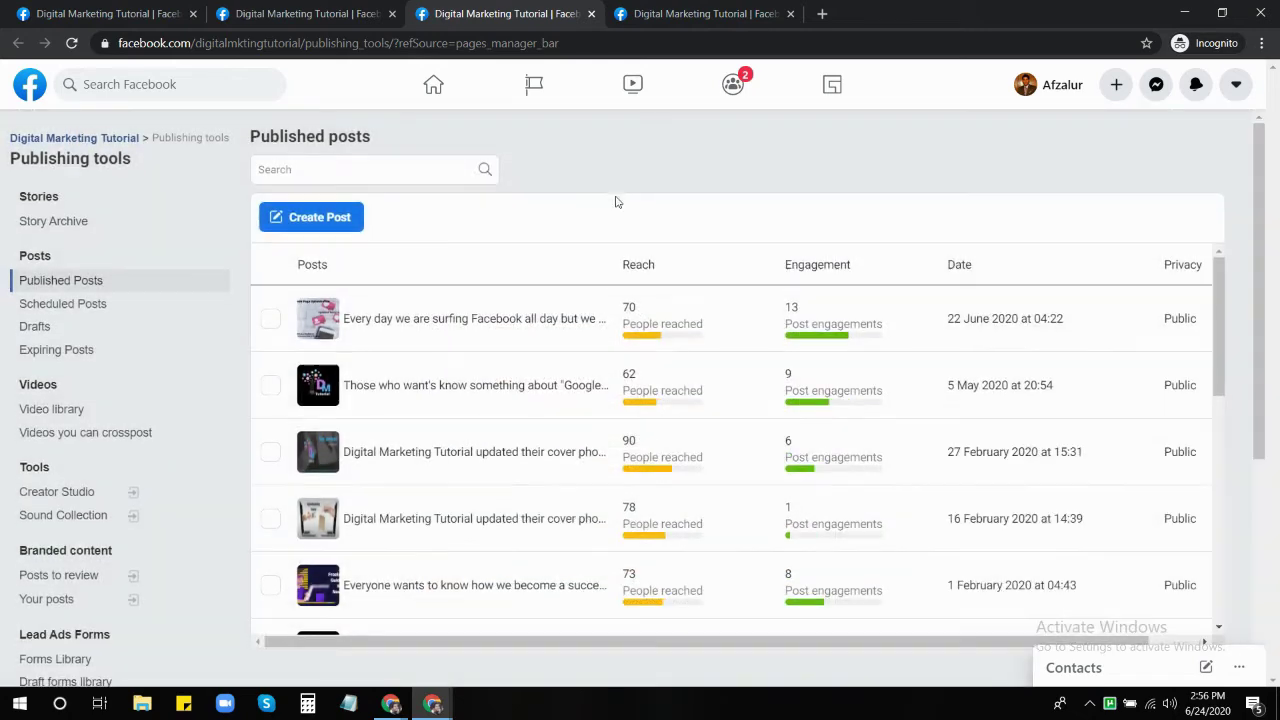
Start a new page post with an Instant Experience and open the builder for a new canvas
click(303, 223)
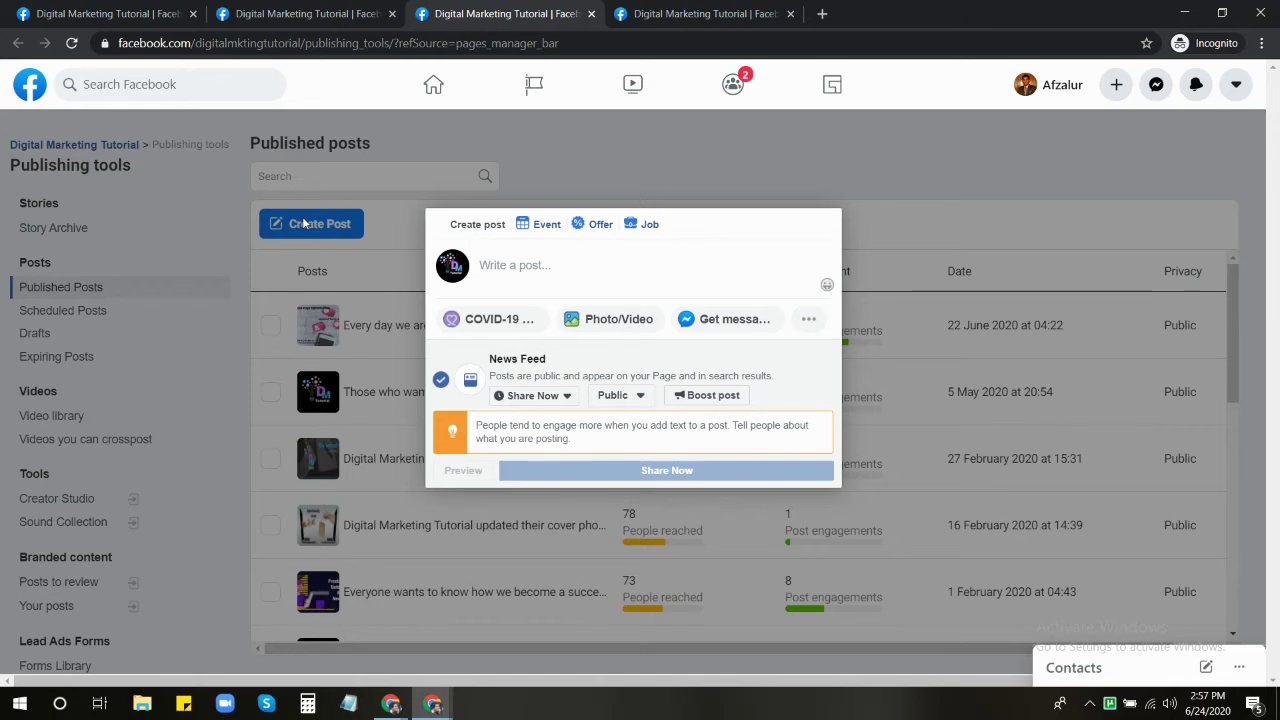
click(602, 324)
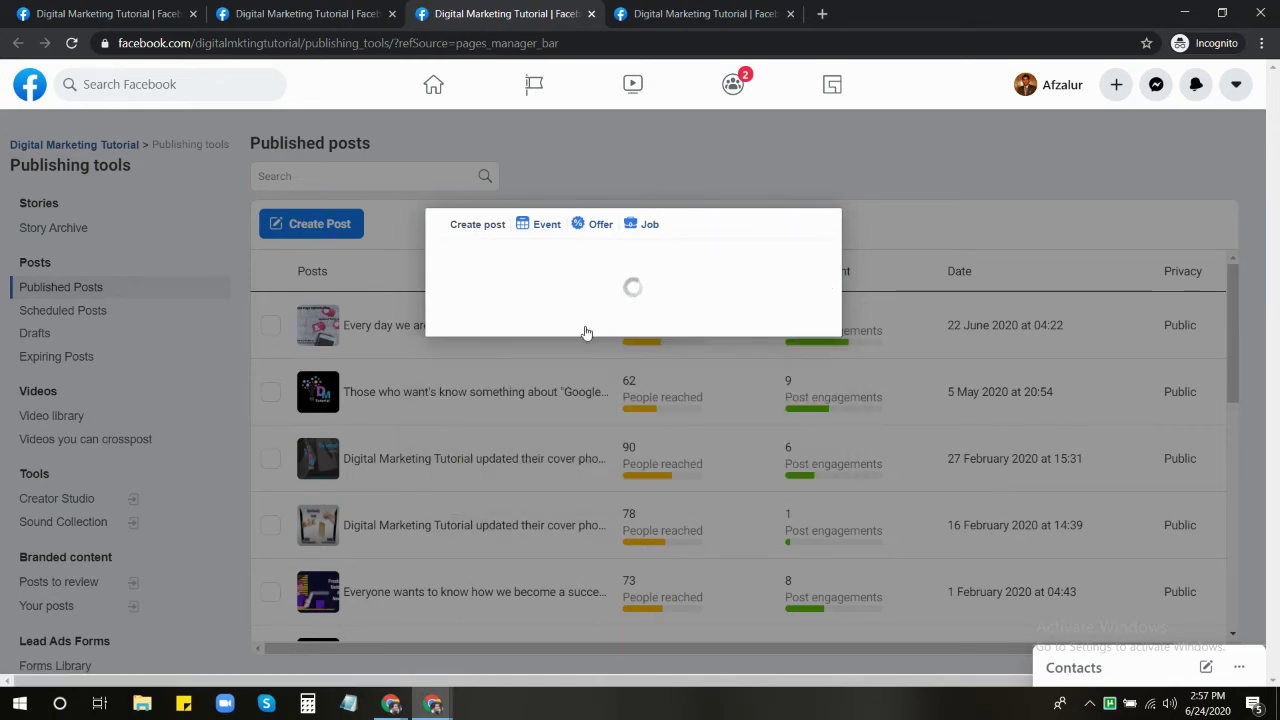
scroll(580, 323, down, 2)
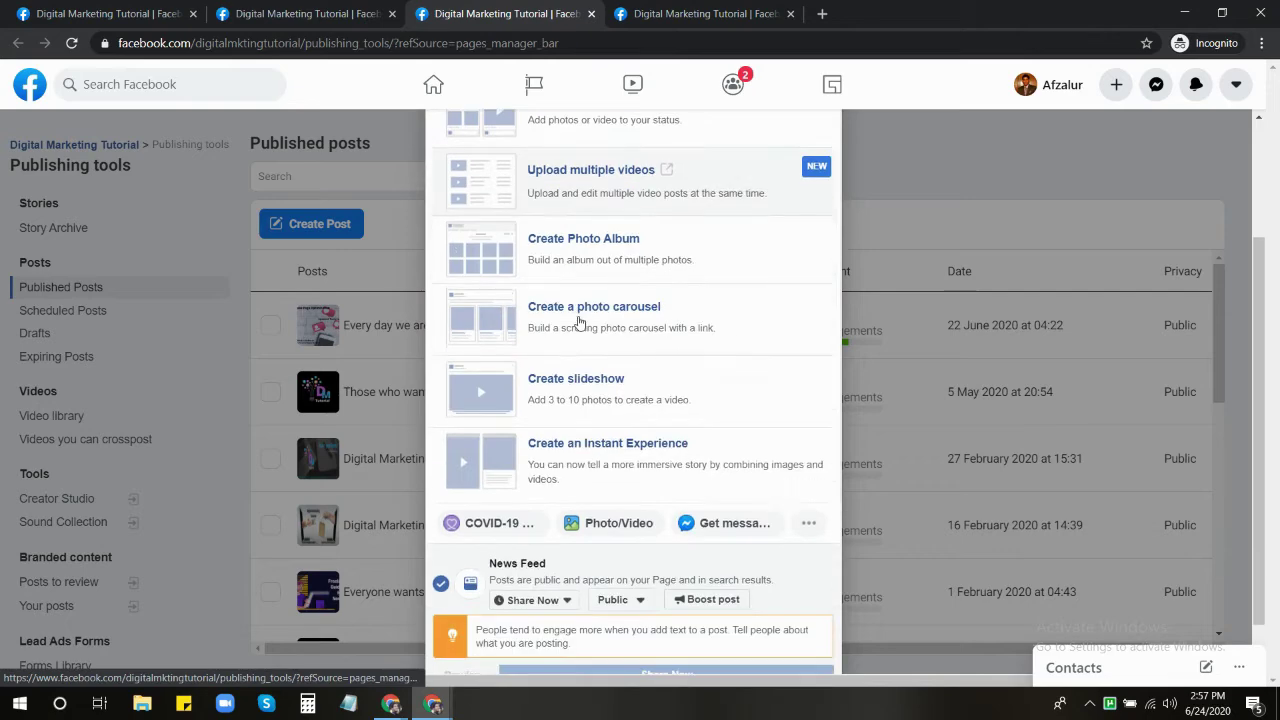
click(586, 467)
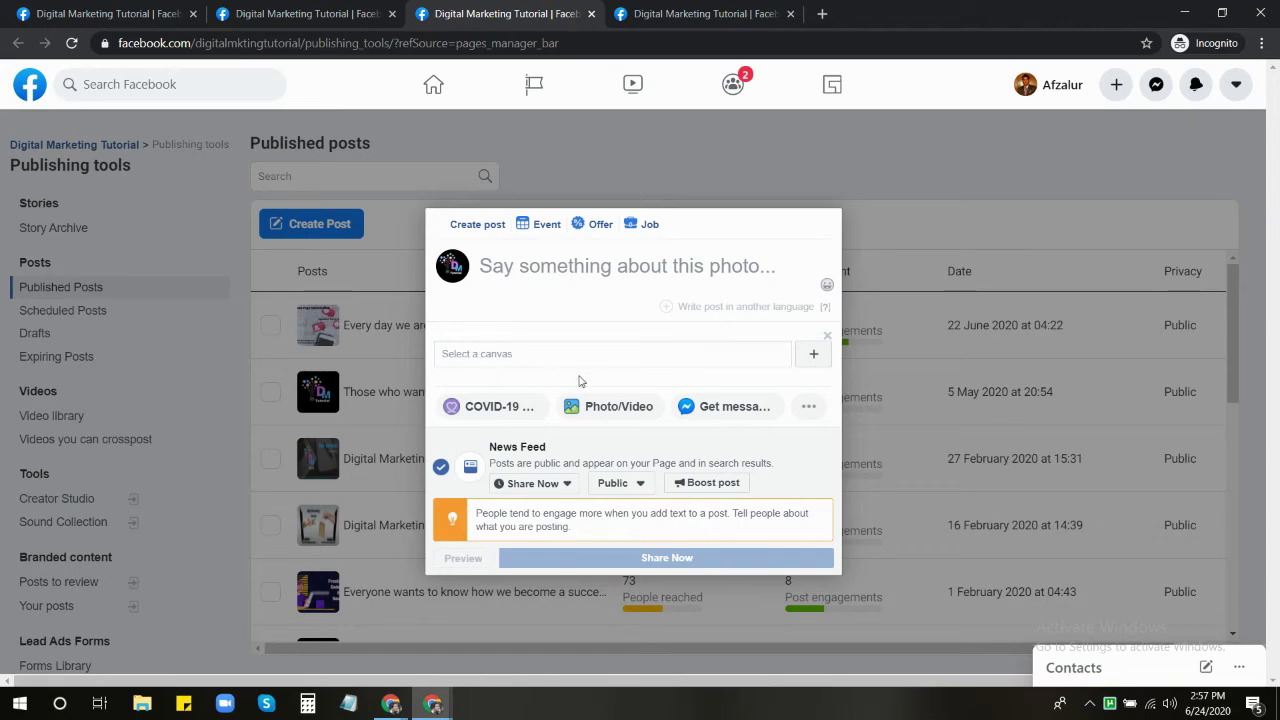
click(813, 359)
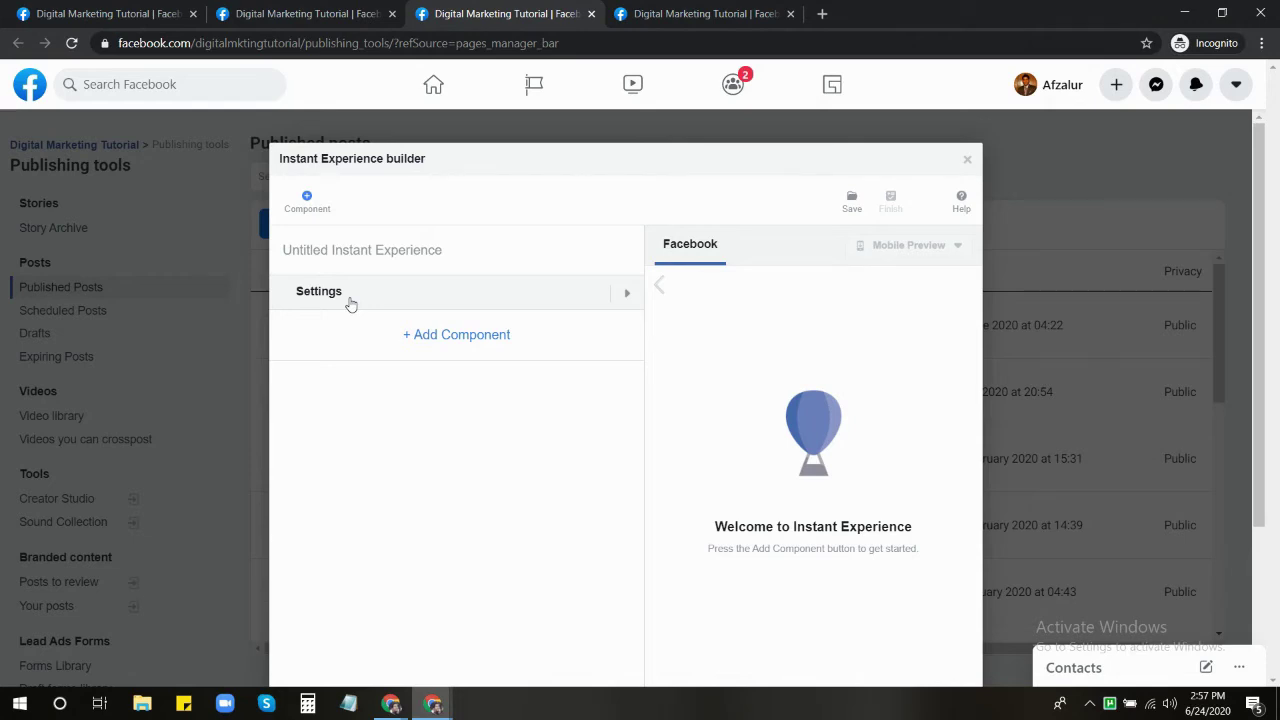
Add a Carousel component and a Photo component to the untitled Instant Experience
click(441, 340)
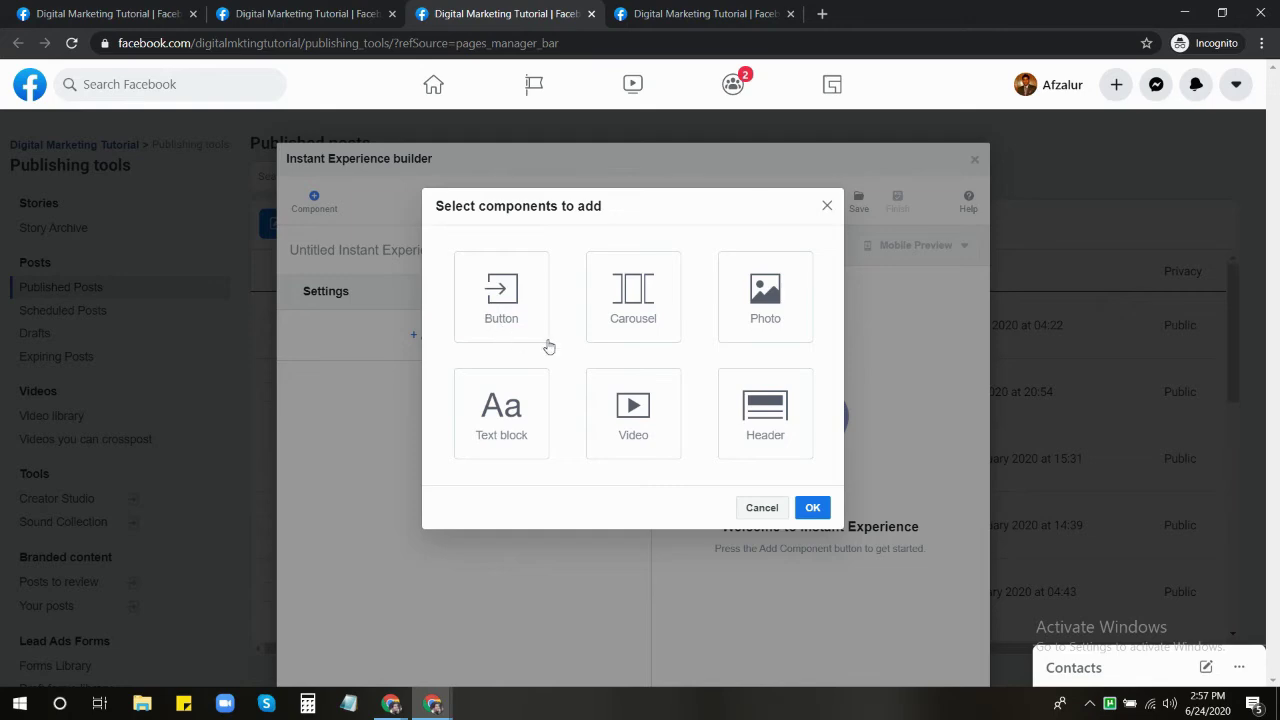
click(630, 307)
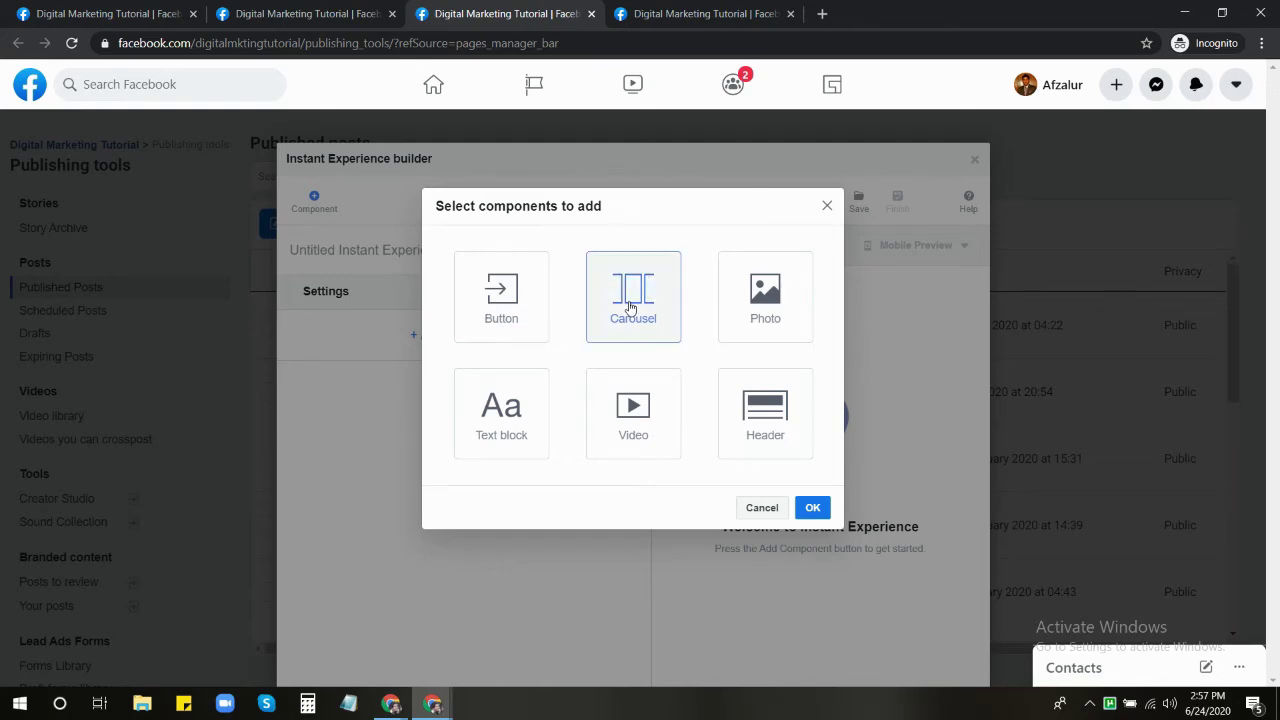
click(812, 507)
scroll(445, 516, down, 2)
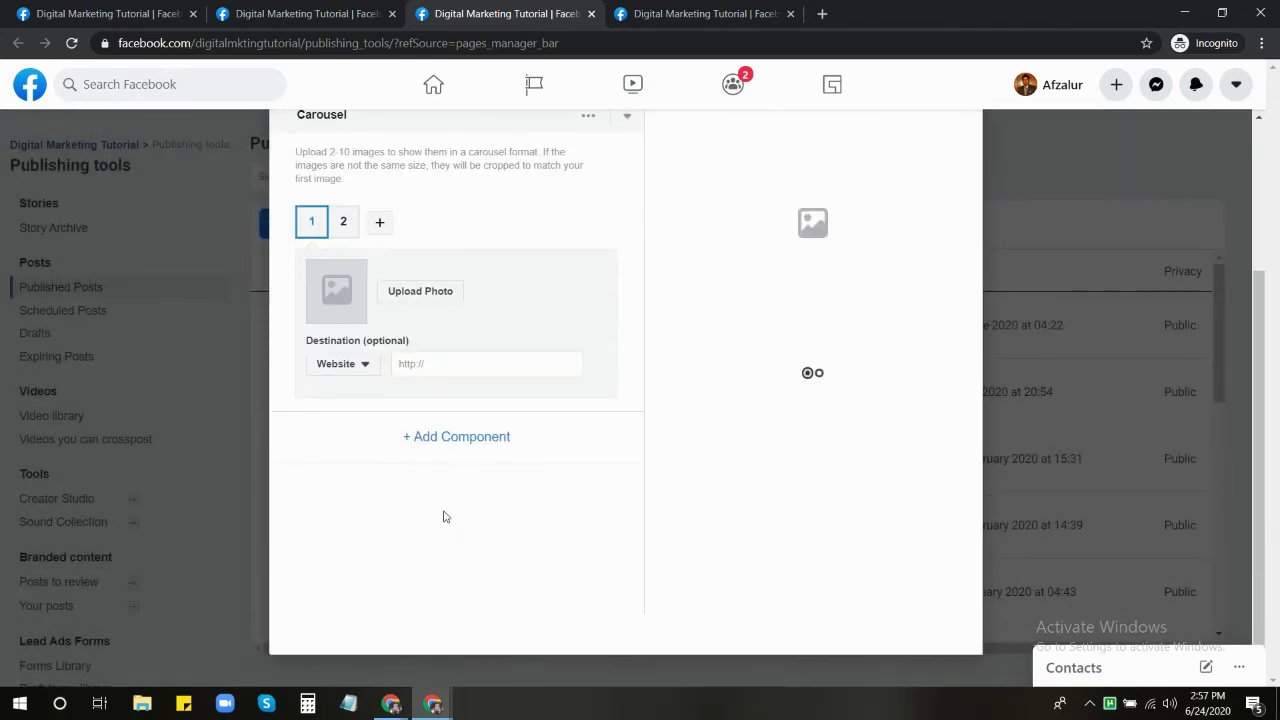
click(443, 444)
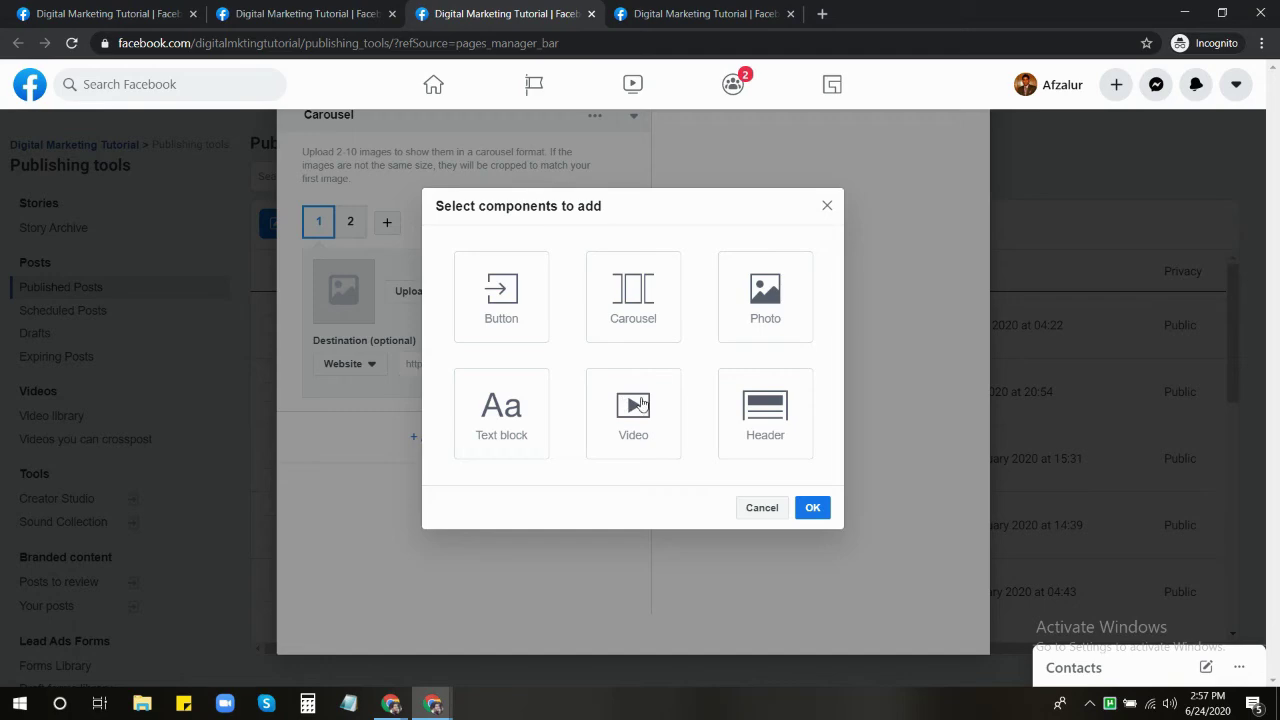
click(760, 300)
click(811, 510)
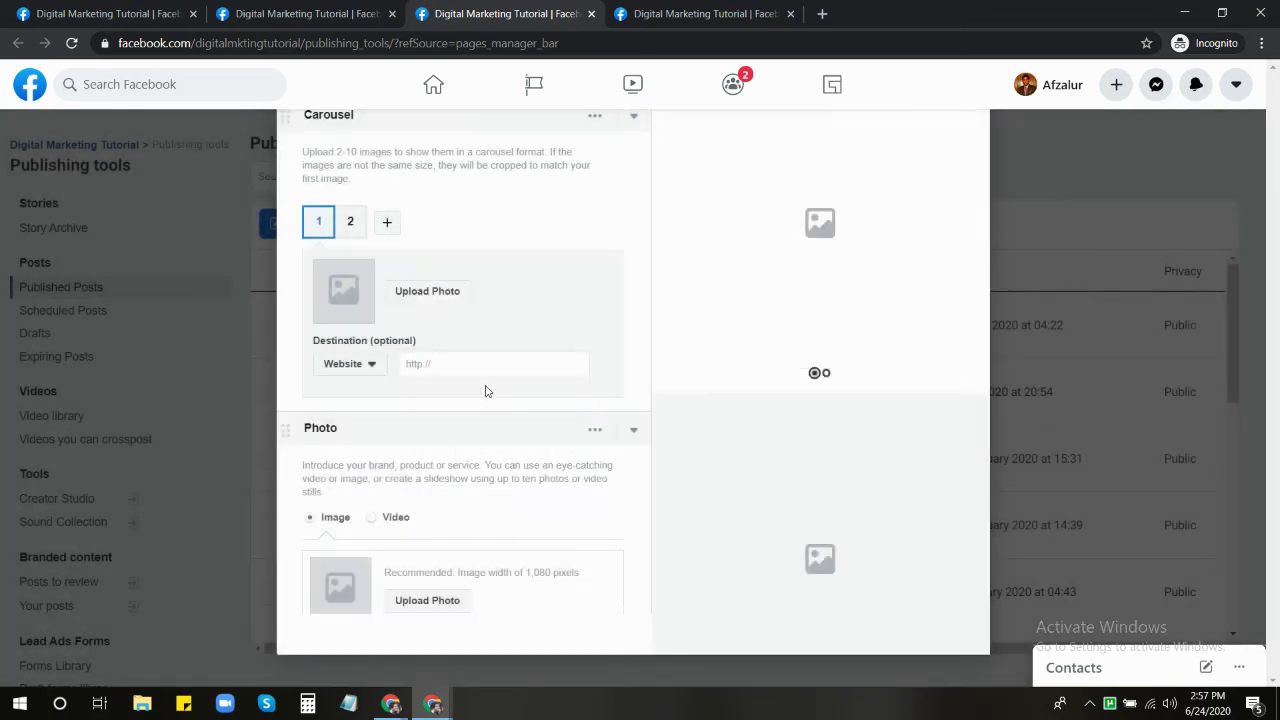
Add a Button component and a Video component below the Photo component
scroll(485, 390, down, 2)
click(463, 587)
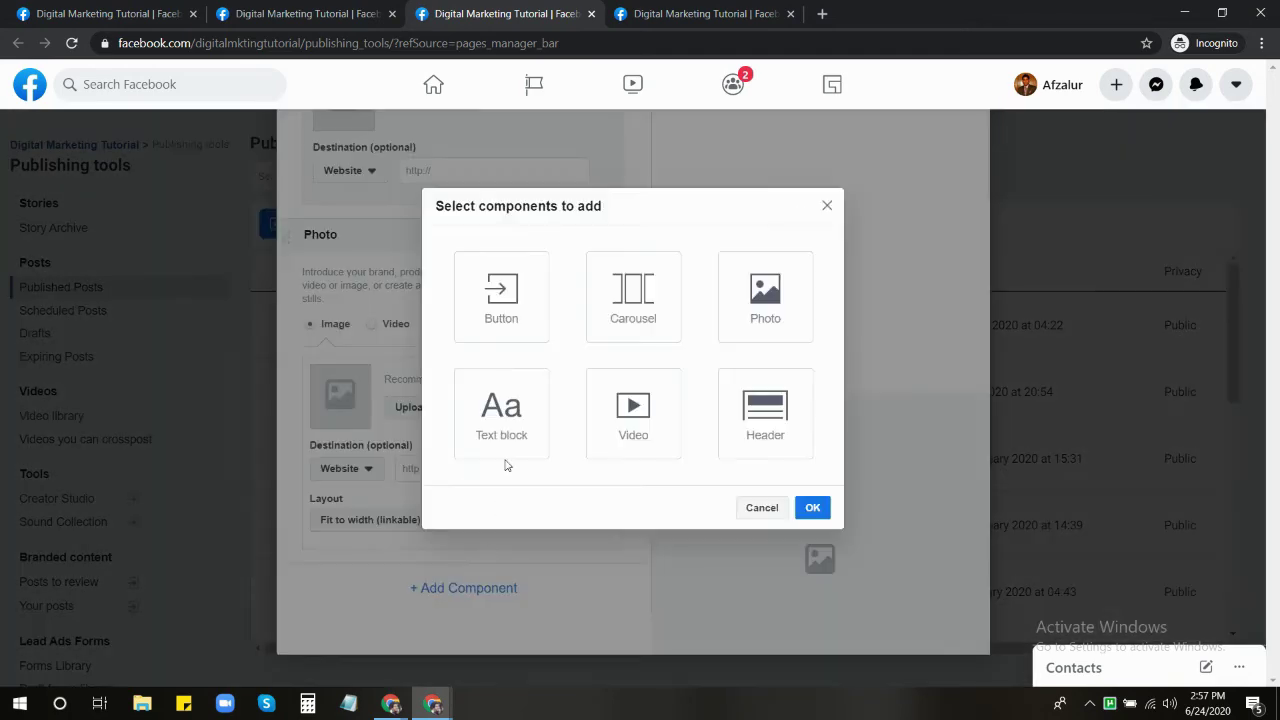
click(501, 297)
click(811, 508)
scroll(470, 420, down, 4)
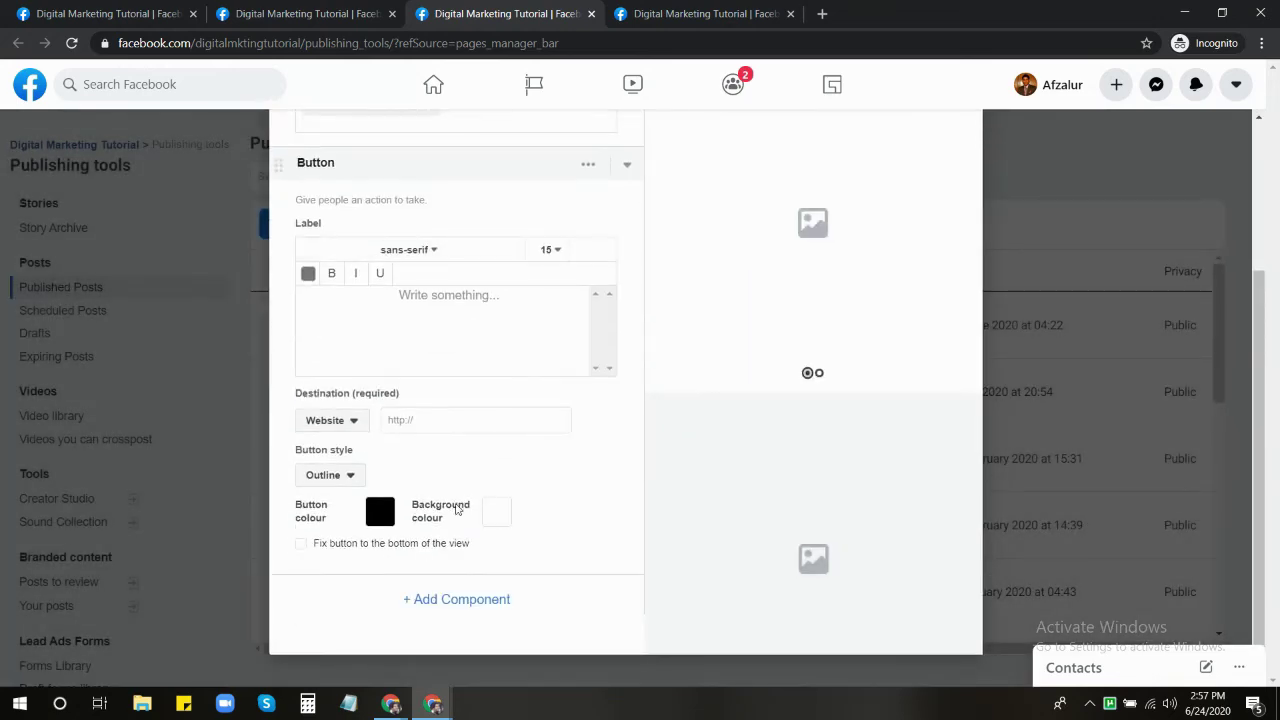
click(443, 587)
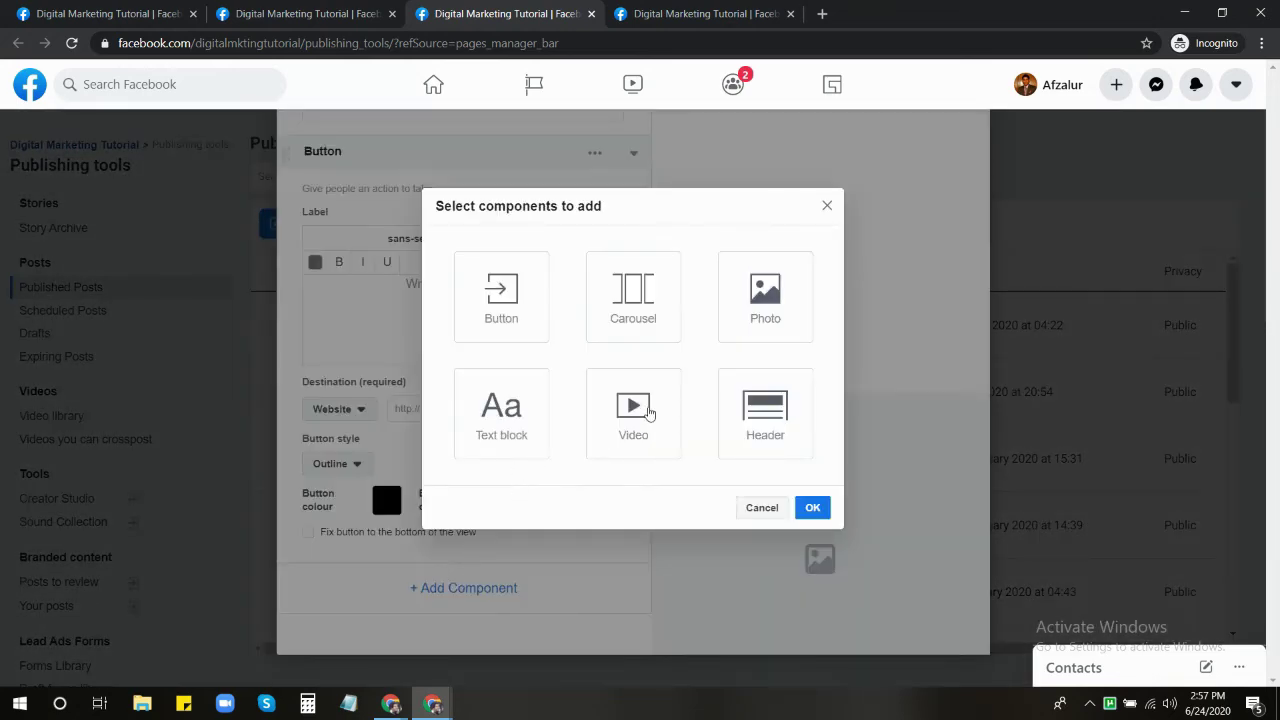
click(648, 410)
click(812, 508)
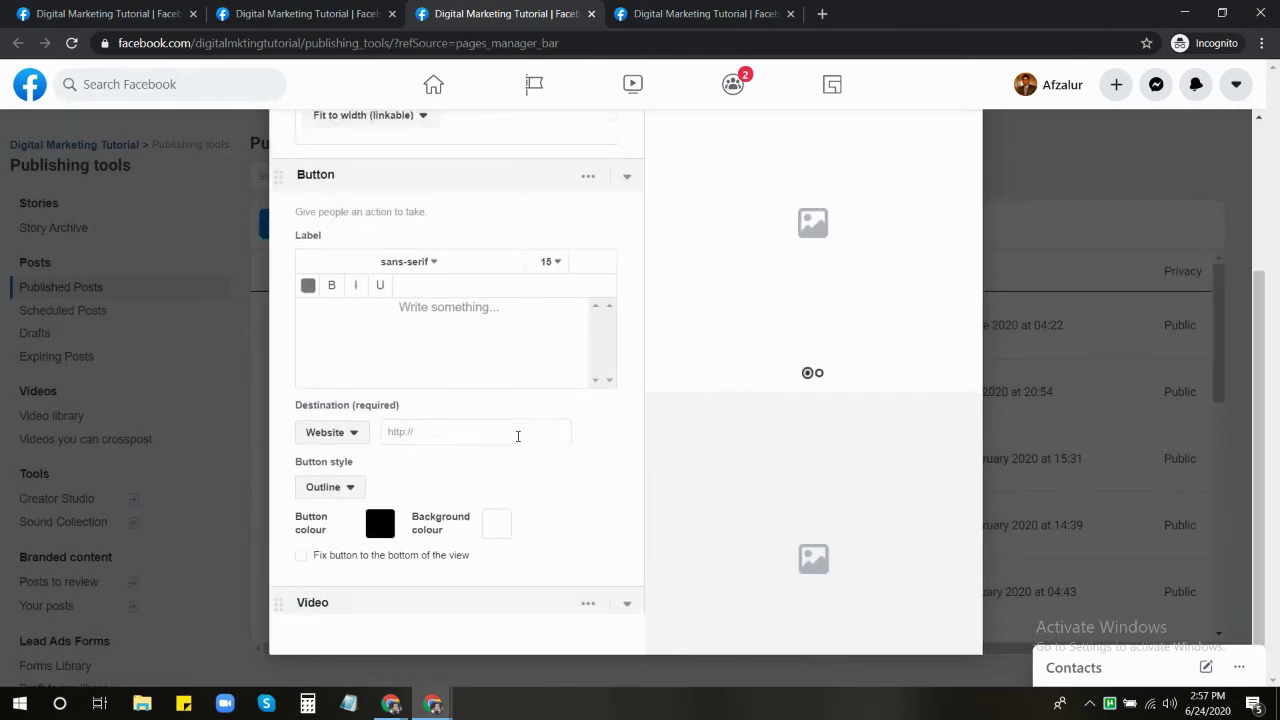
Review the settings of the added components and the extra options available for the Carousel
scroll(592, 434, up, 10)
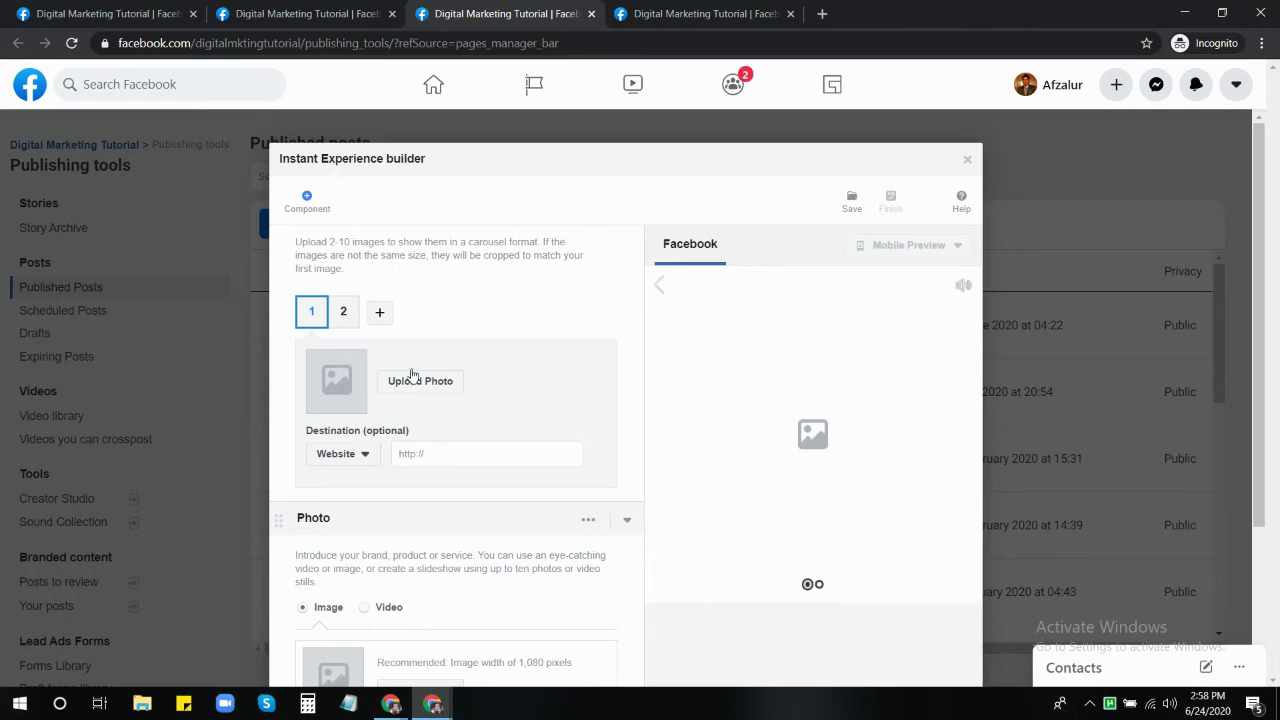
scroll(418, 395, down, 4)
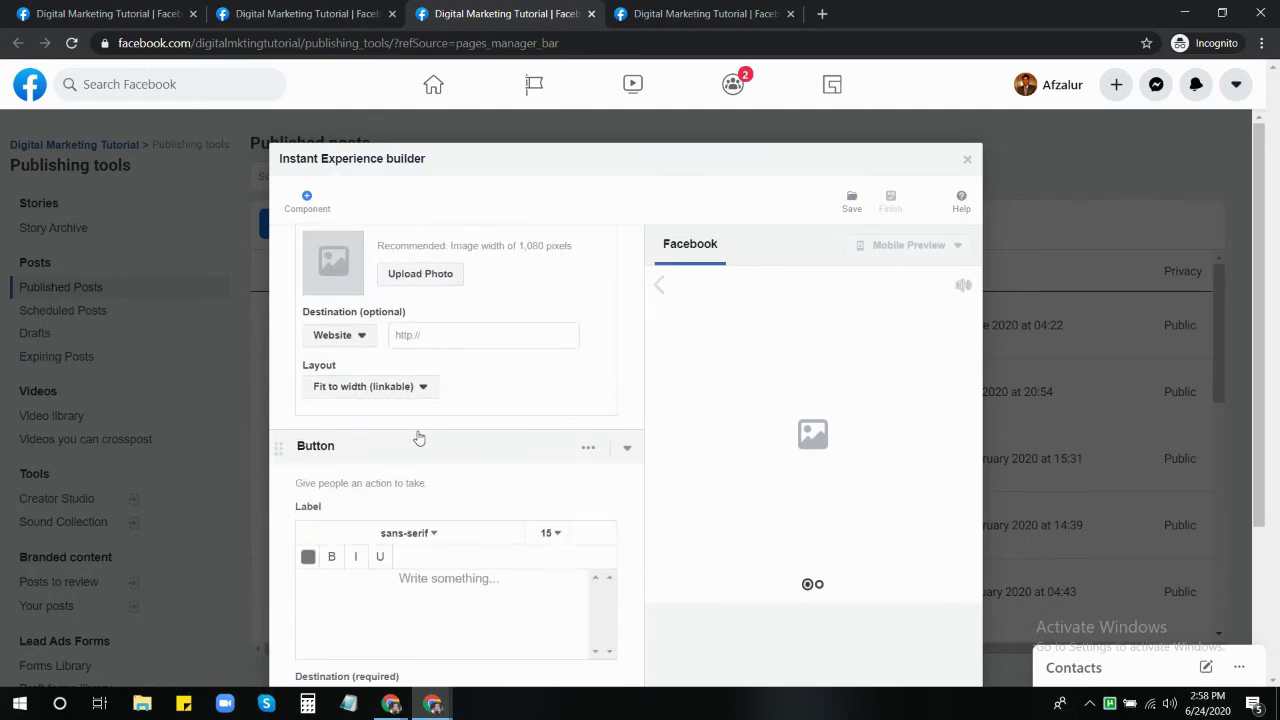
scroll(417, 437, up, 5)
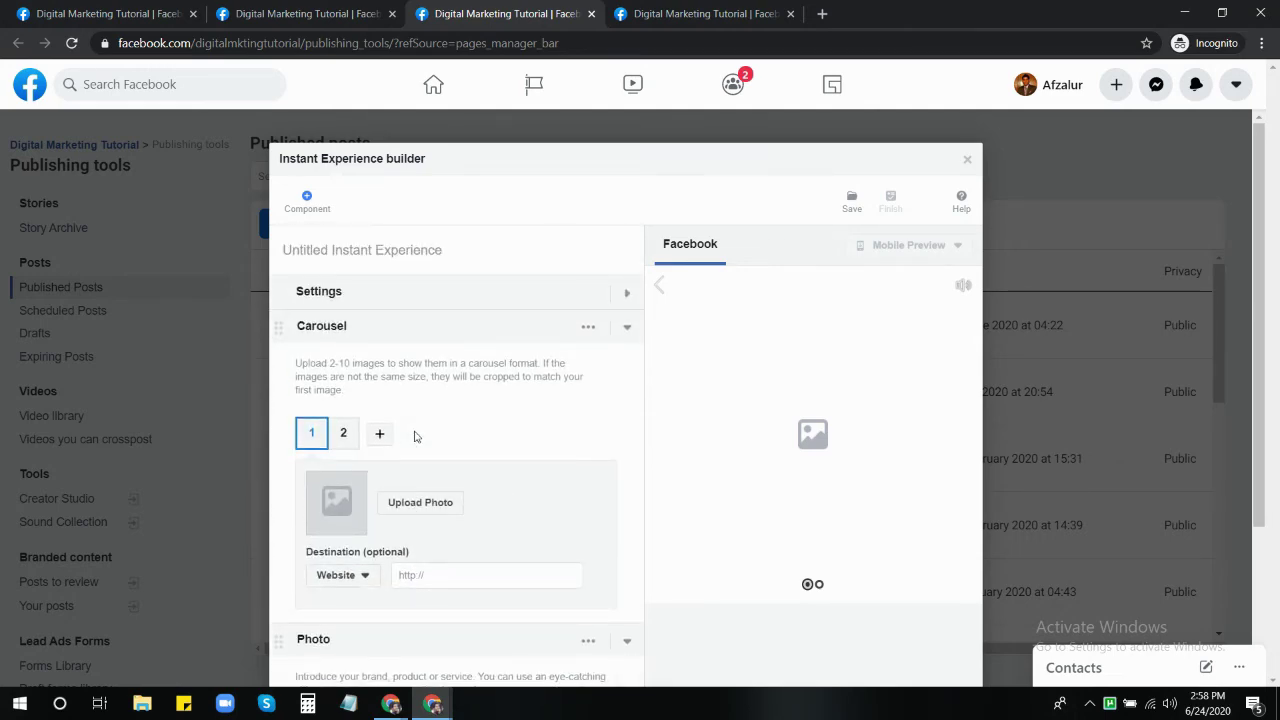
click(590, 328)
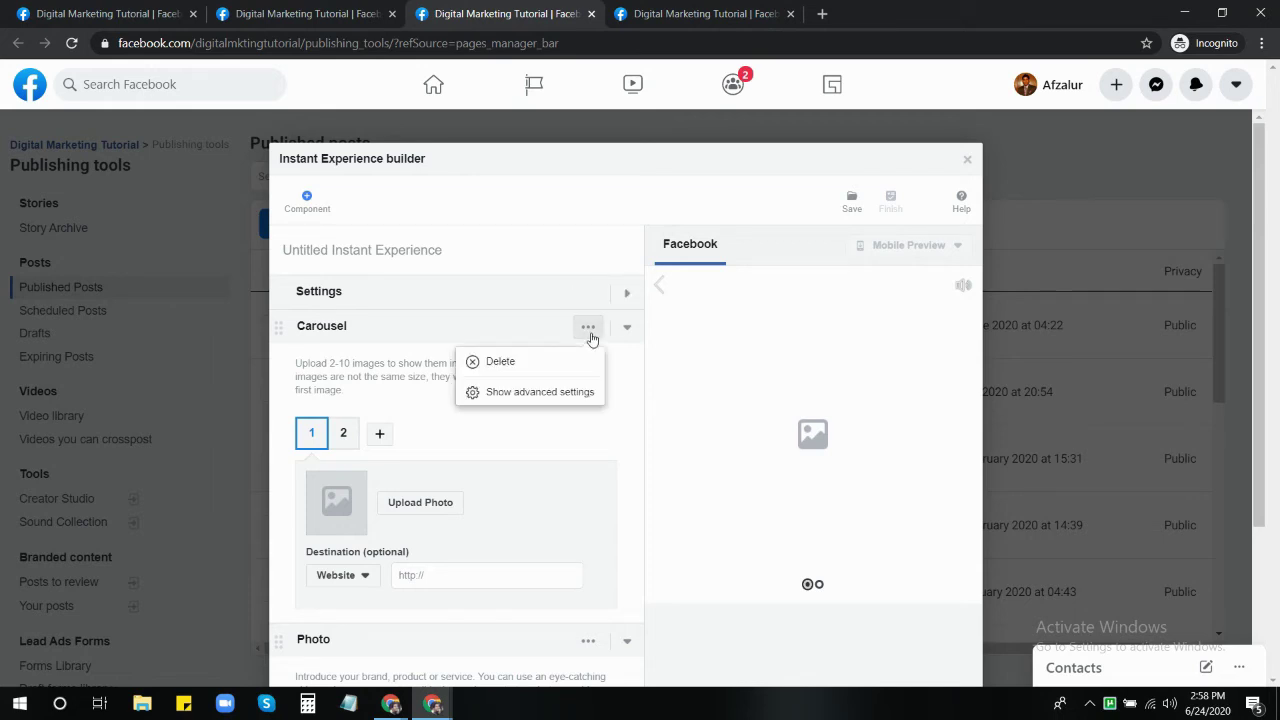
click(484, 325)
click(506, 325)
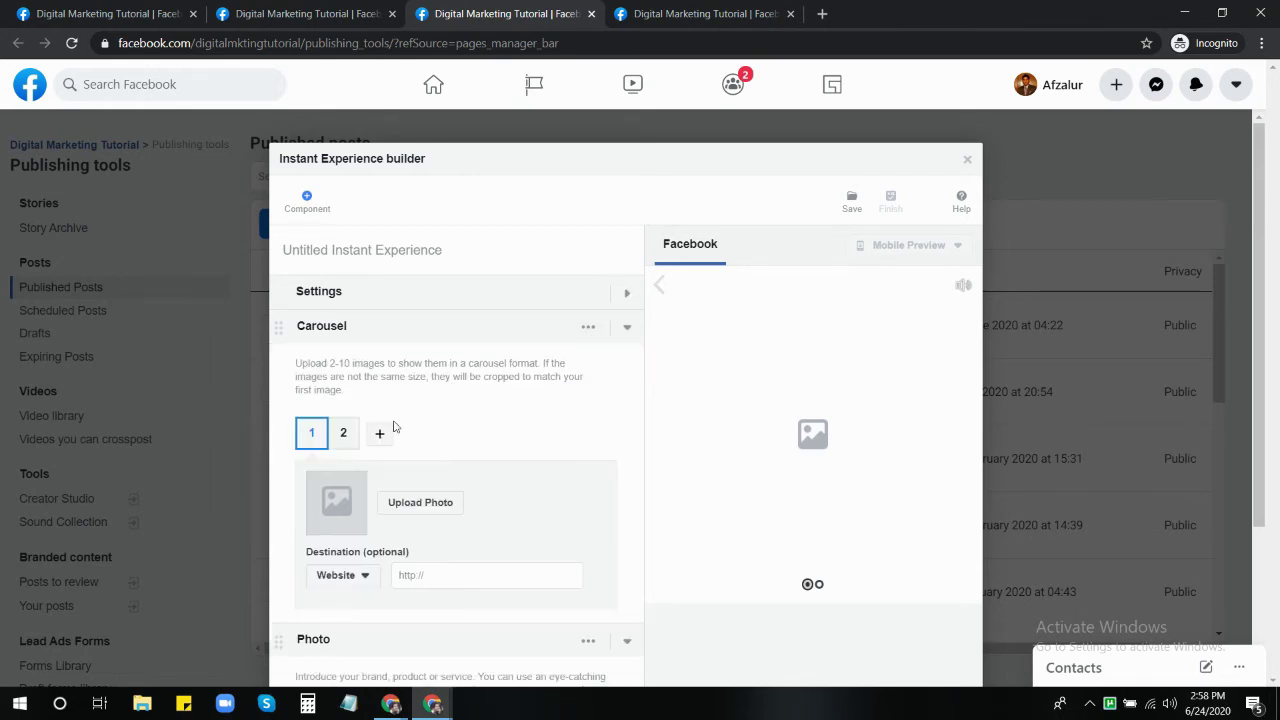
Upload IMG_4044 from the Downloads folder as the first carousel image
click(437, 503)
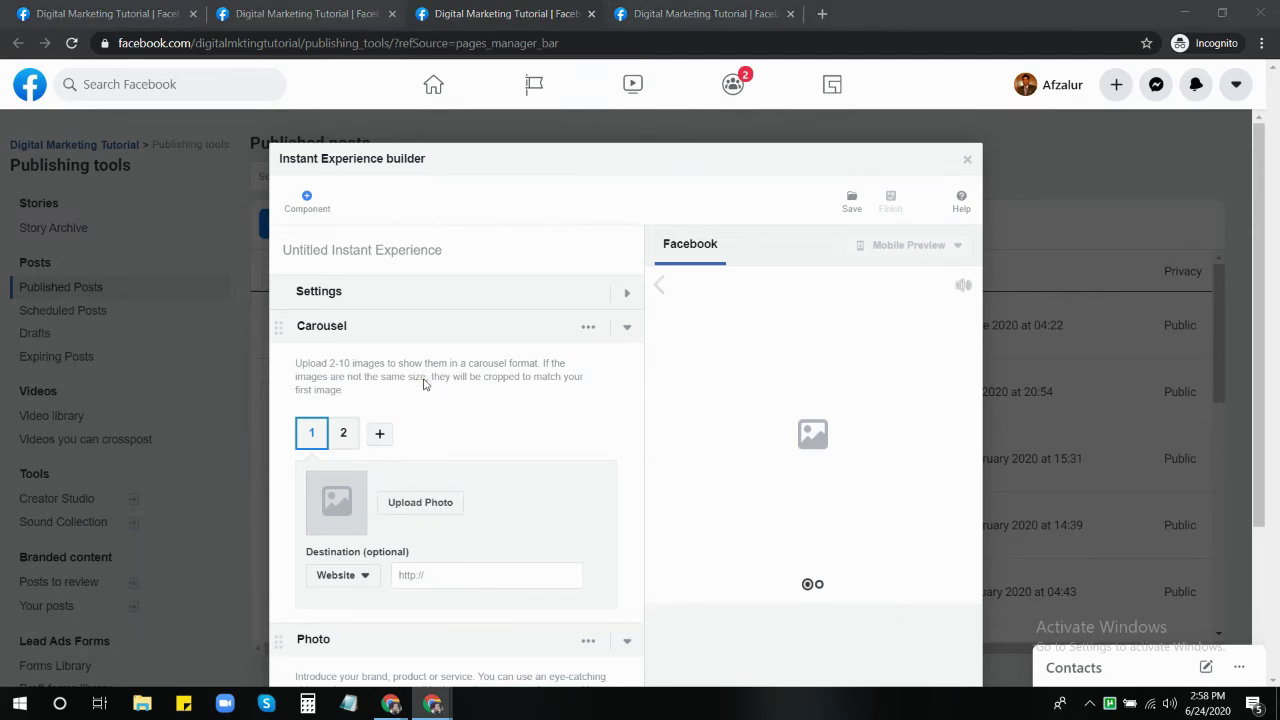
scroll(70, 215, up, 5)
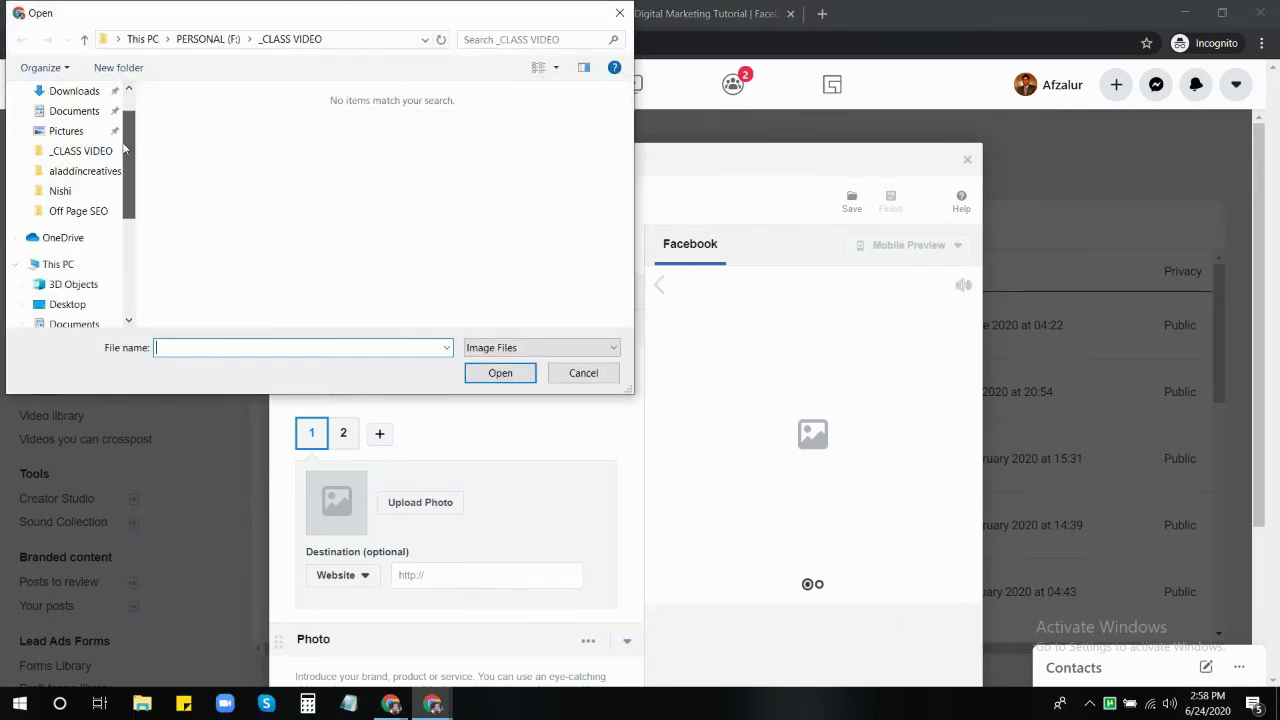
click(74, 144)
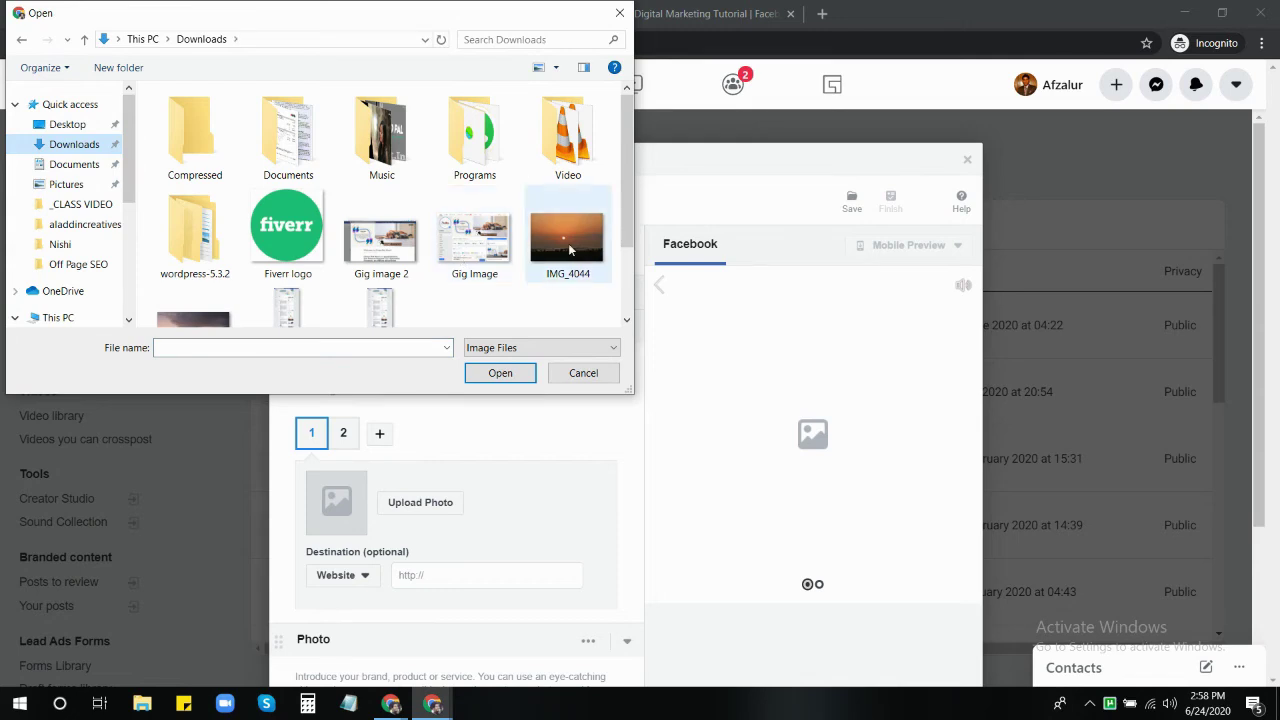
drag(624, 200, 624, 220)
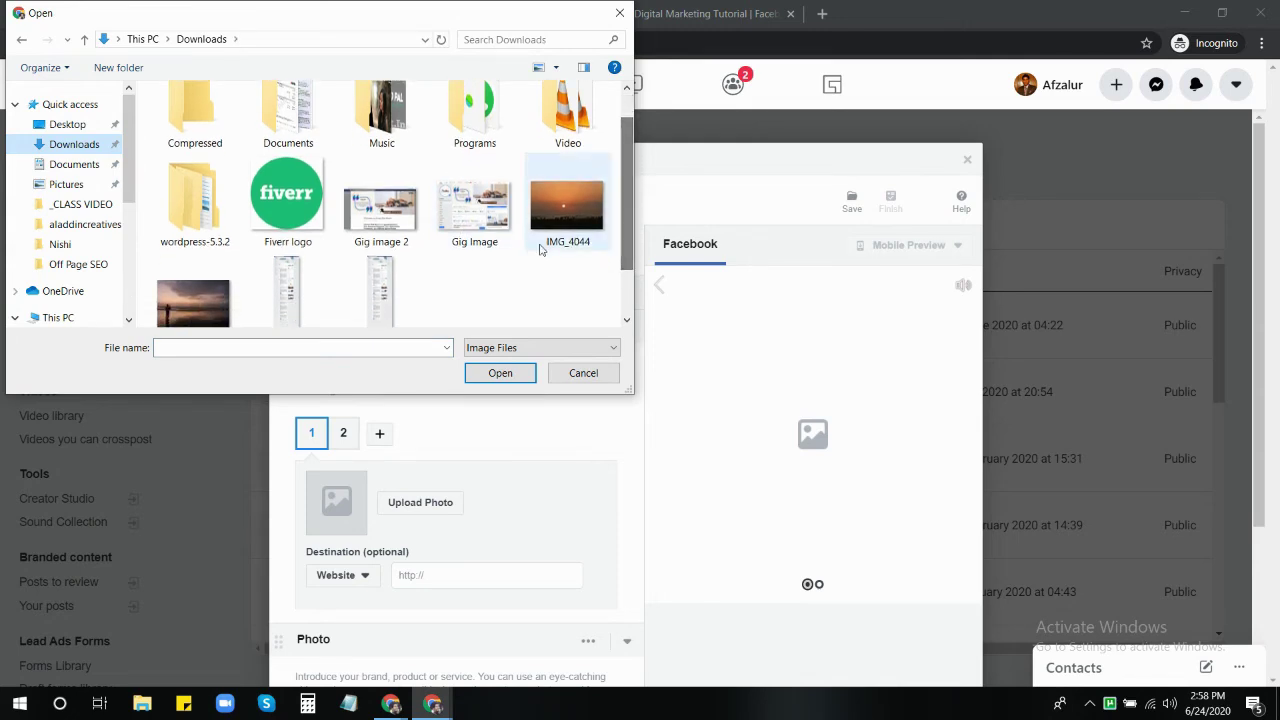
click(474, 205)
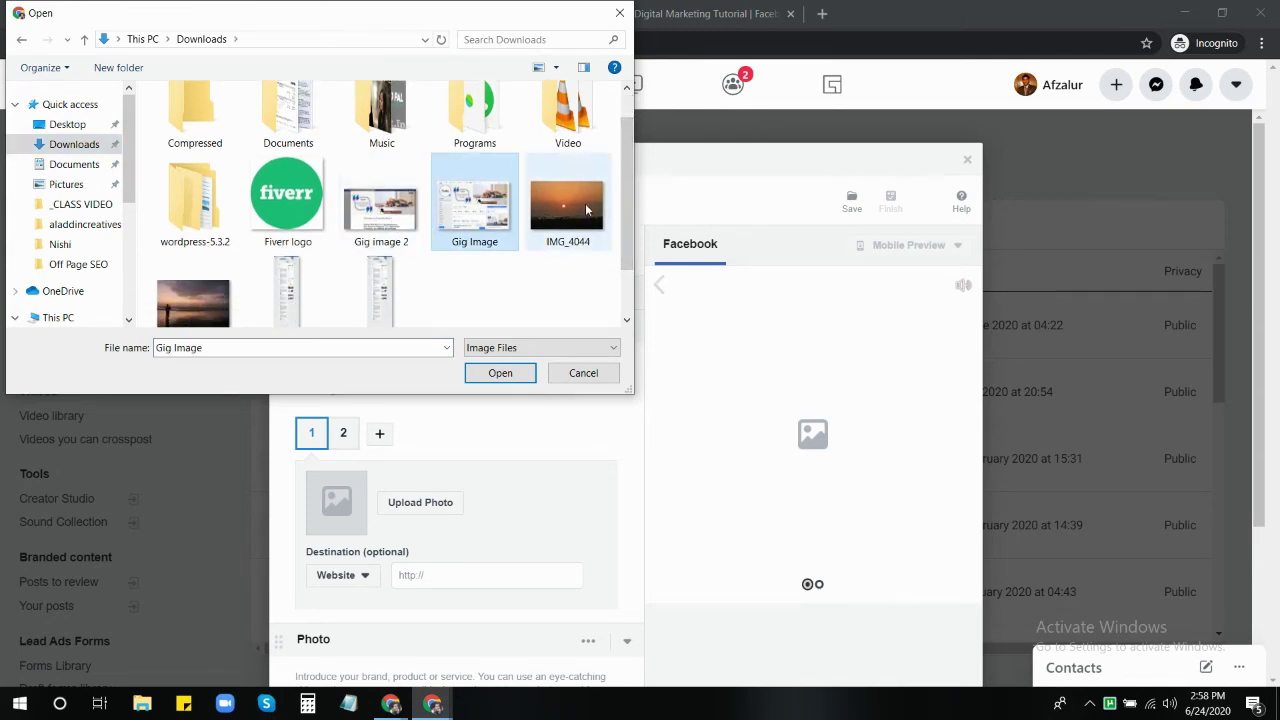
click(583, 205)
click(505, 377)
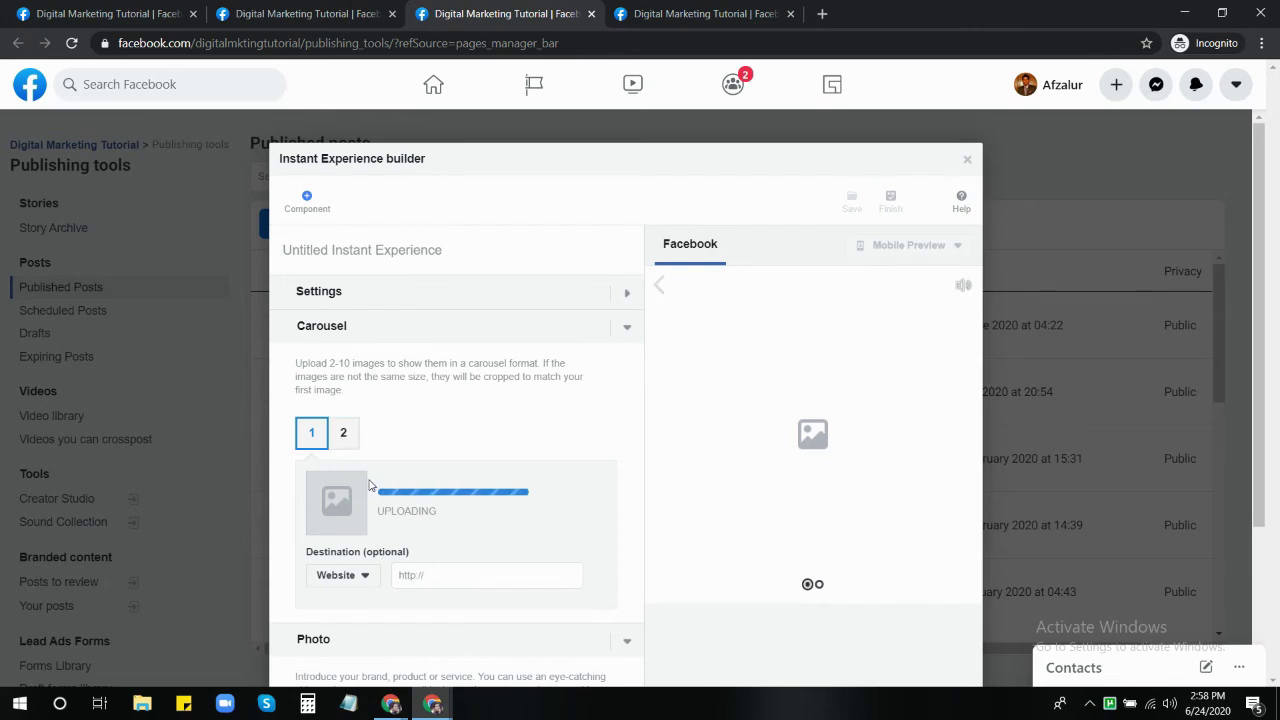
text(www.digitalmarketingtutorial.org)
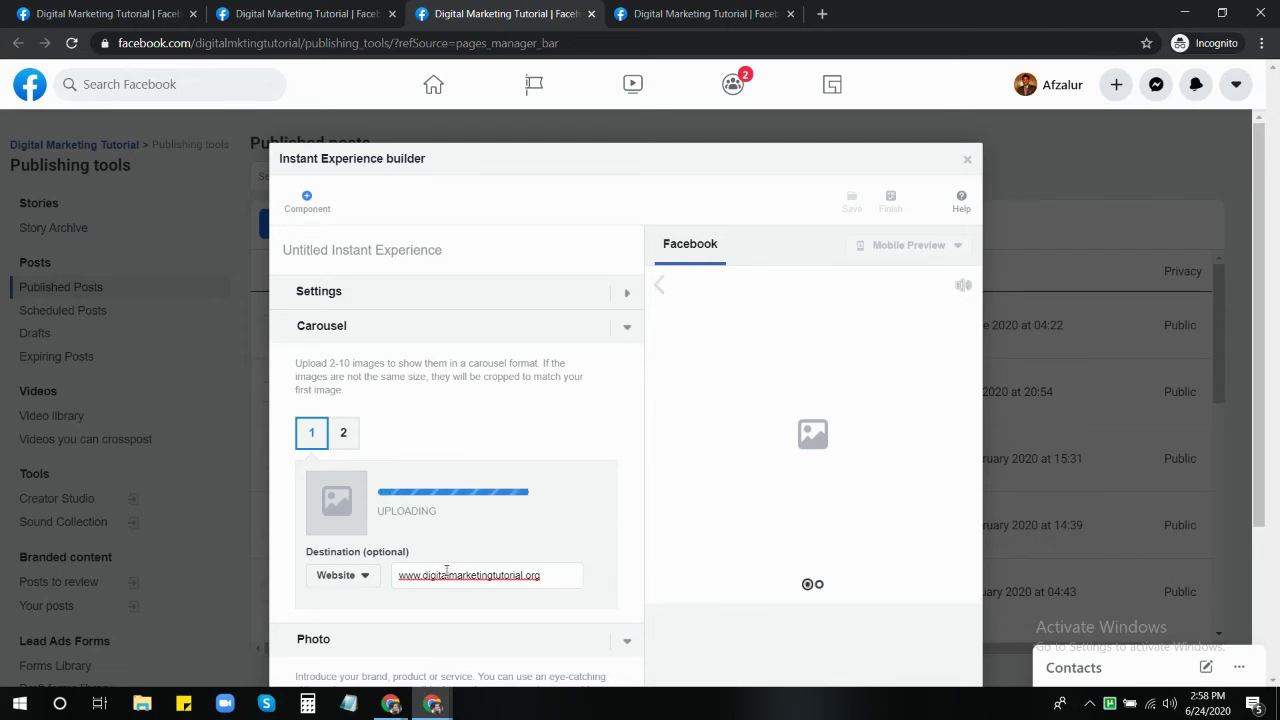
scroll(440, 442, down, 3)
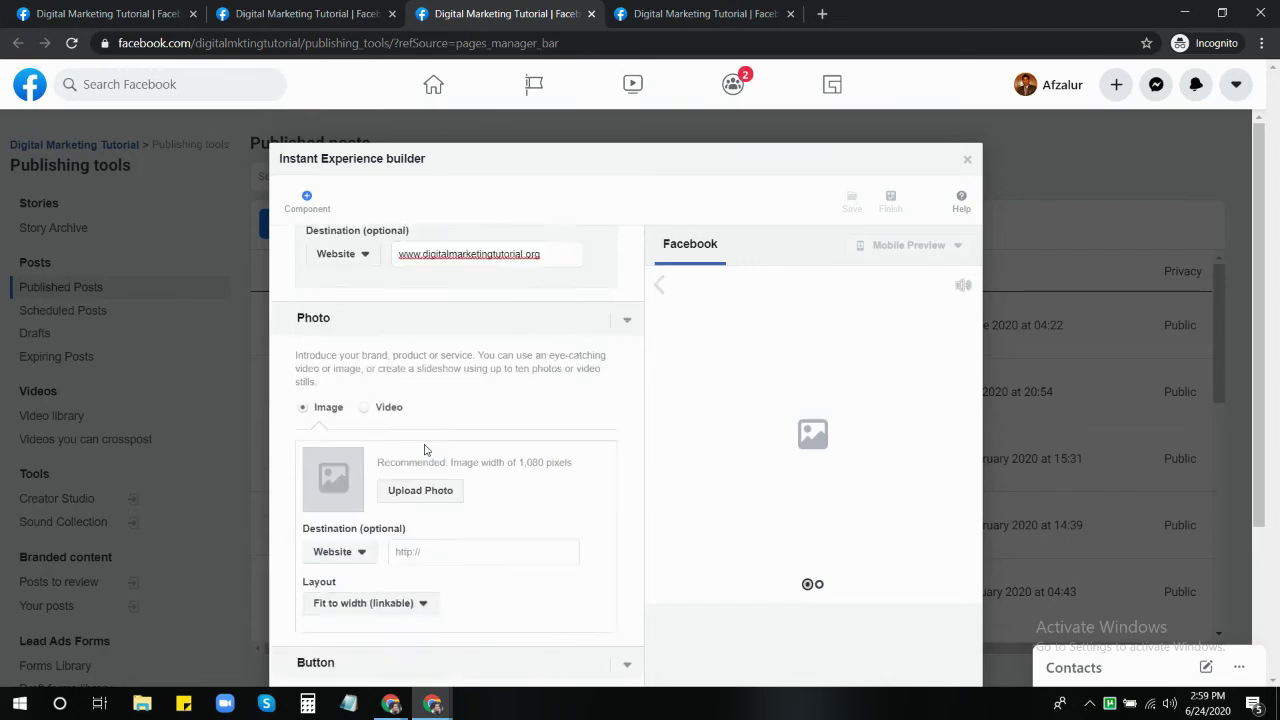
scroll(424, 450, down, 2)
scroll(420, 455, up, 3)
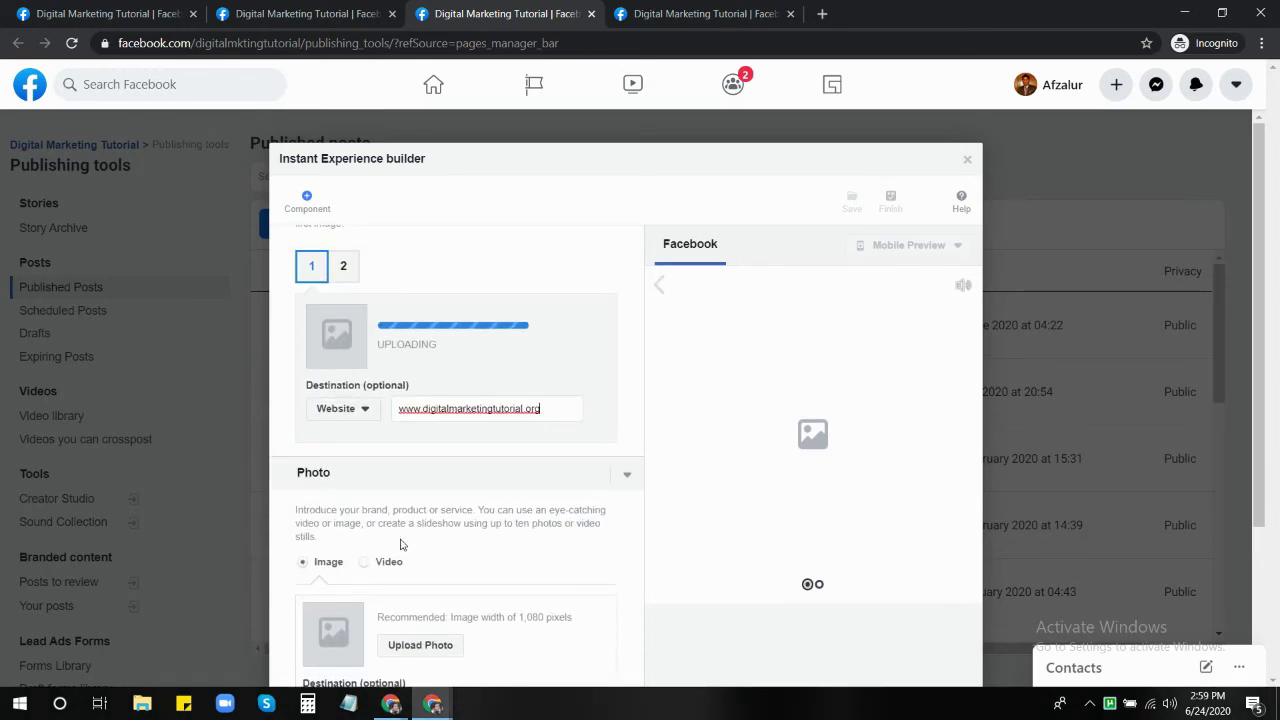
scroll(373, 560, down, 2)
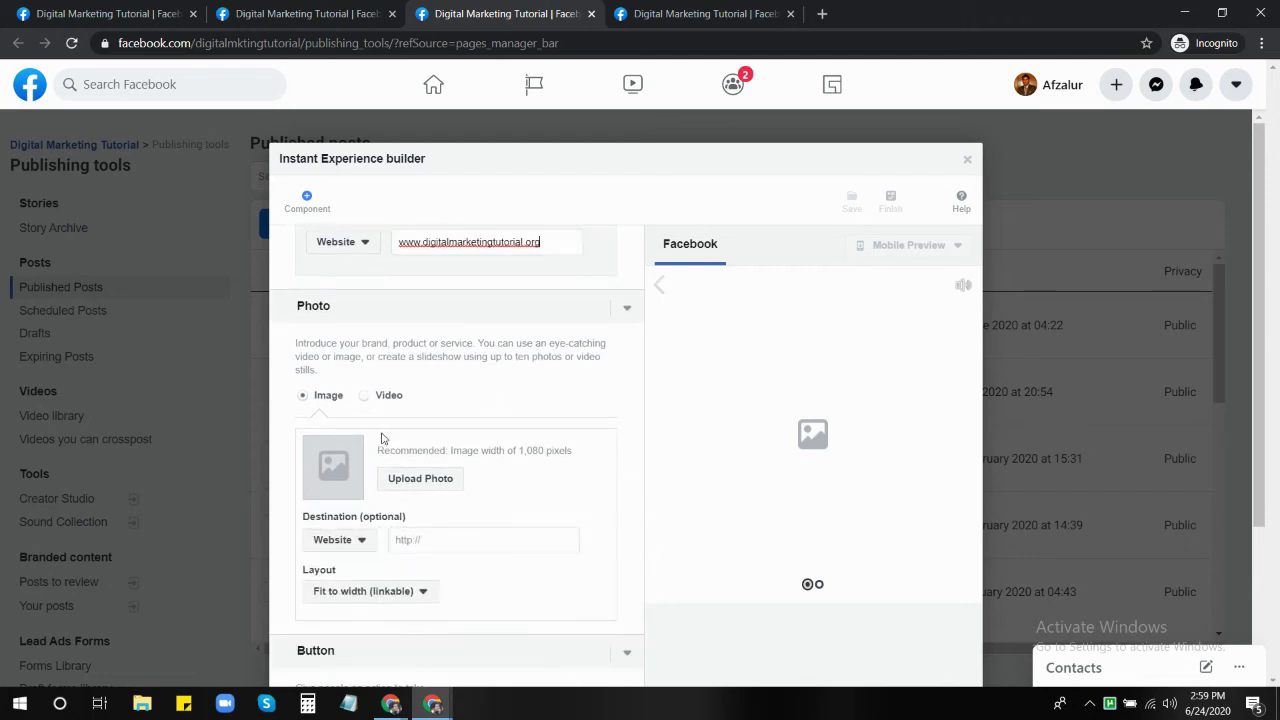
scroll(379, 503, down, 2)
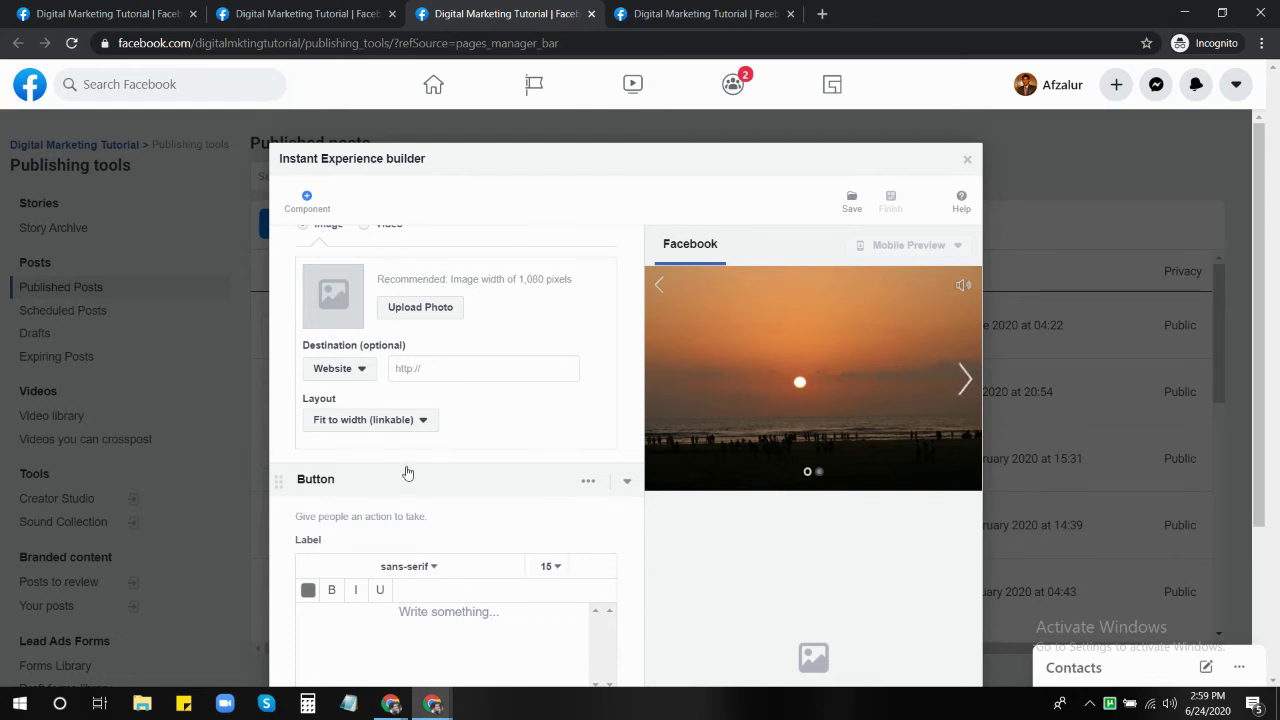
Upload Gig Image from Downloads as the second carousel image and check both carousel entries
scroll(407, 472, up, 5)
click(343, 433)
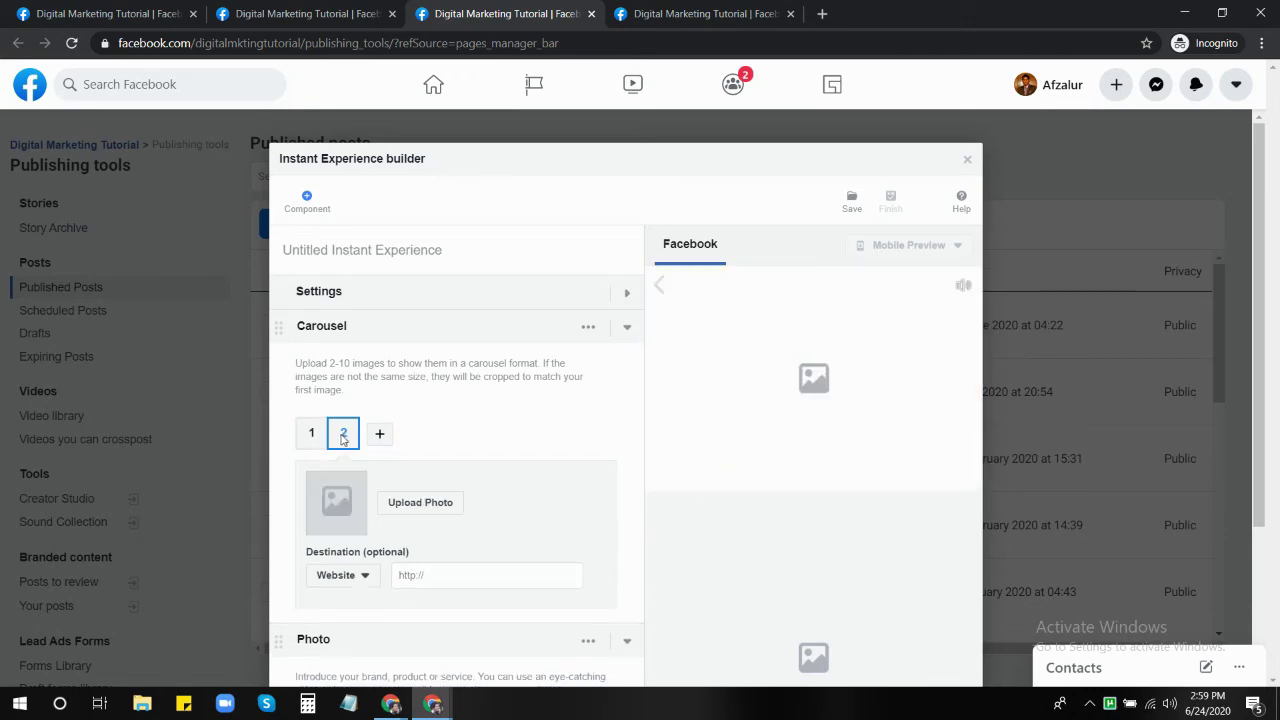
click(417, 505)
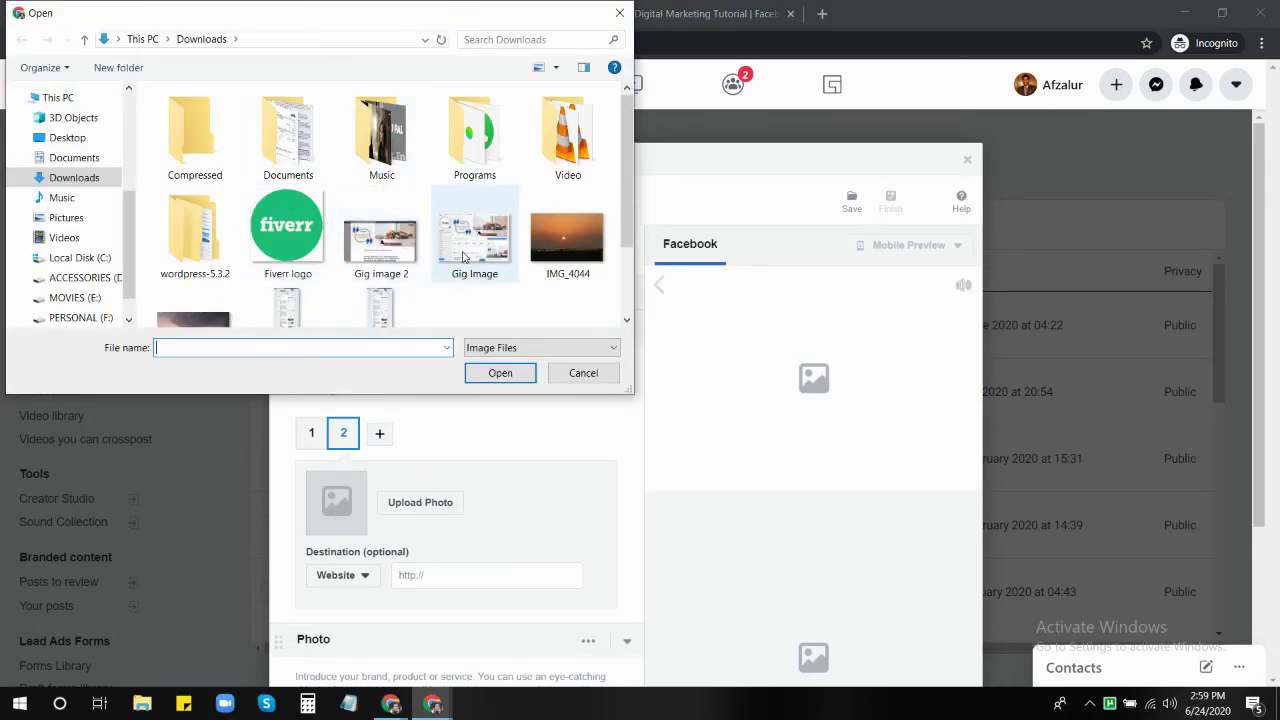
double_click(463, 257)
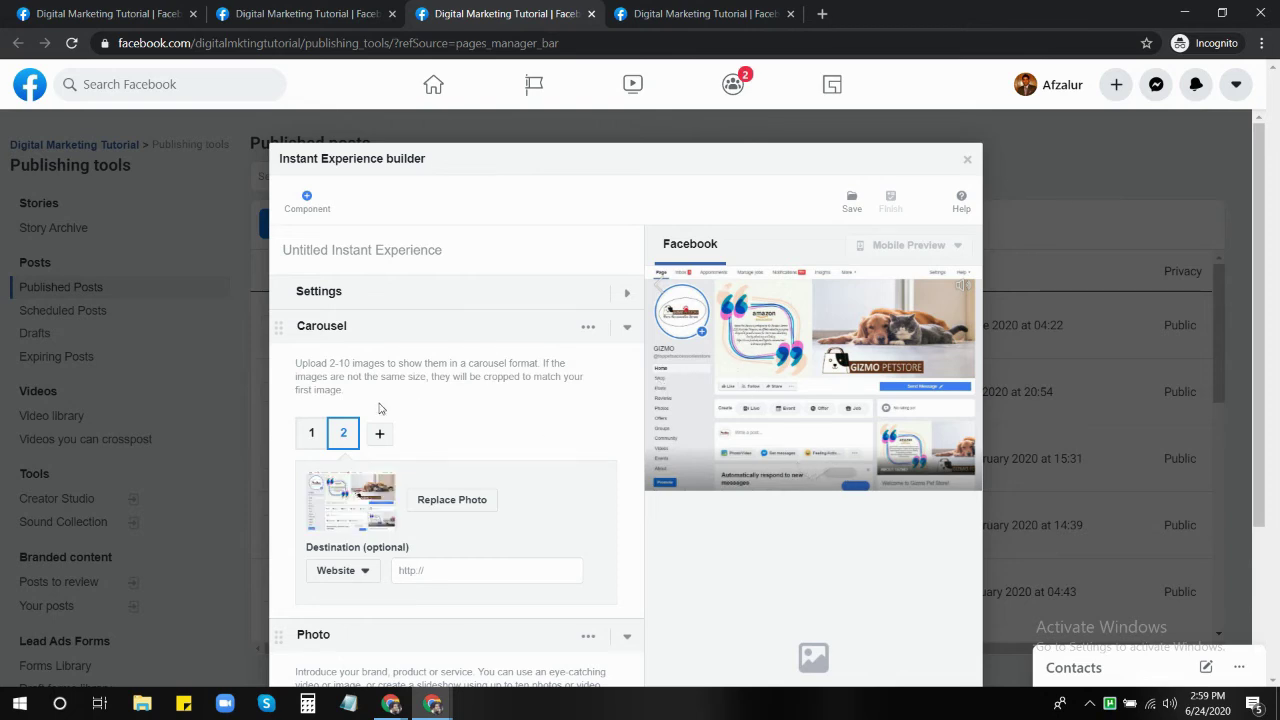
click(313, 438)
click(340, 443)
scroll(440, 403, down, 1)
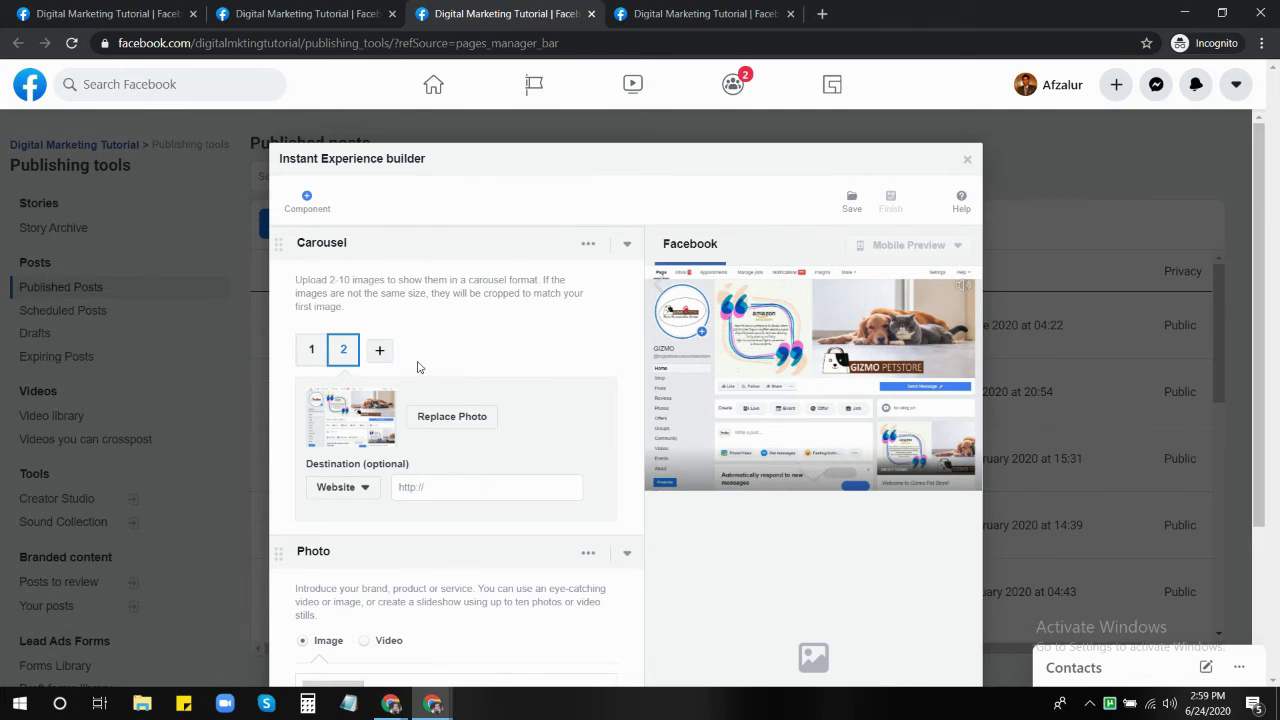
scroll(417, 366, down, 4)
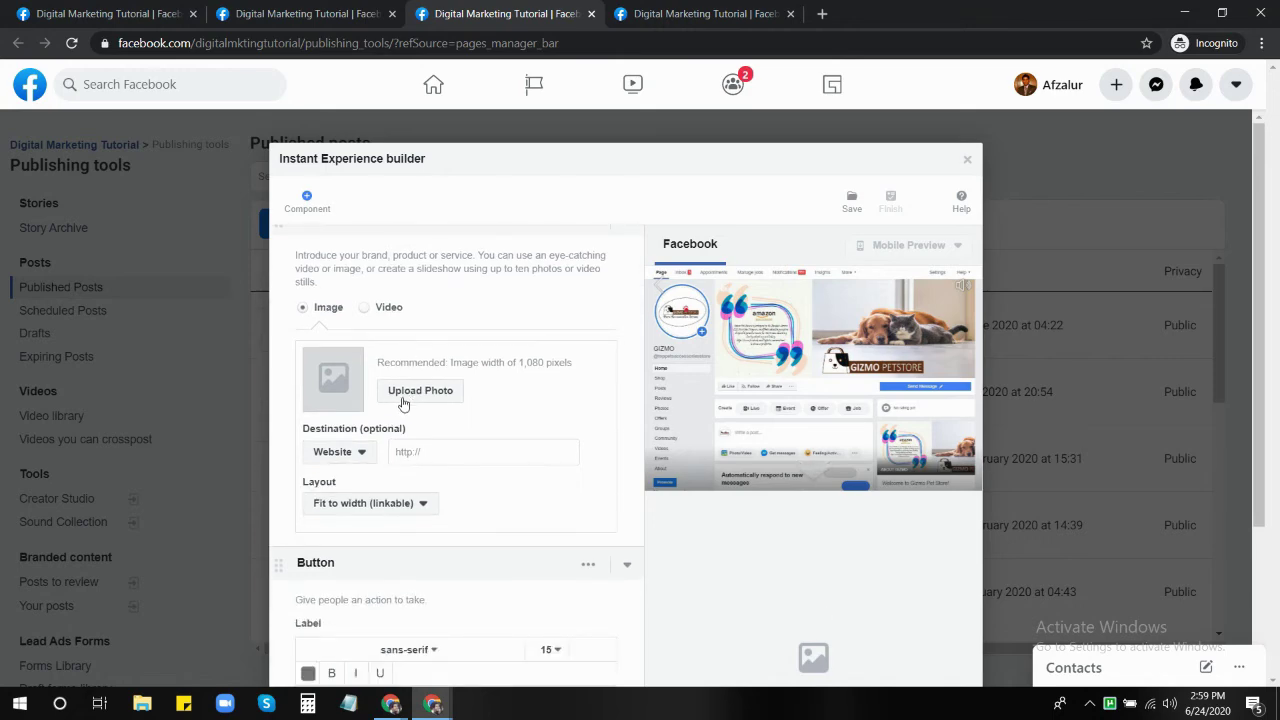
Upload Gig Image from Downloads to the Photo component and look over its layout options
click(406, 394)
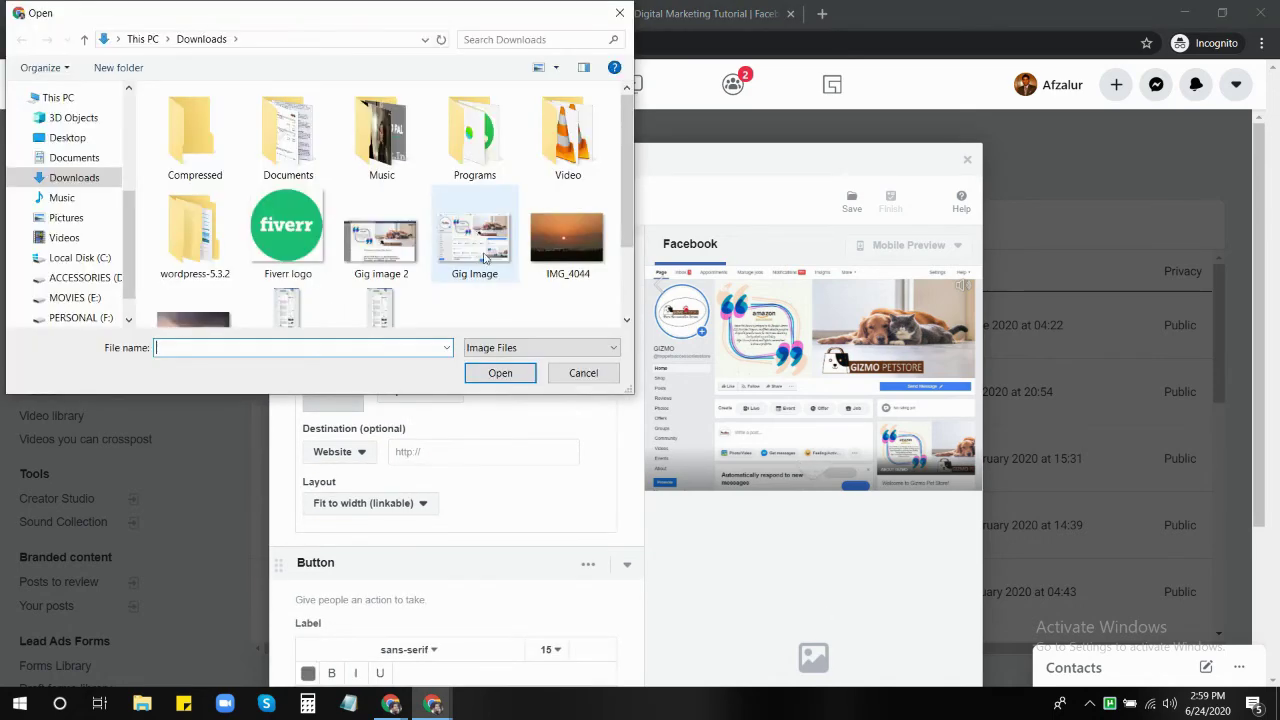
double_click(488, 254)
scroll(401, 451, down, 1)
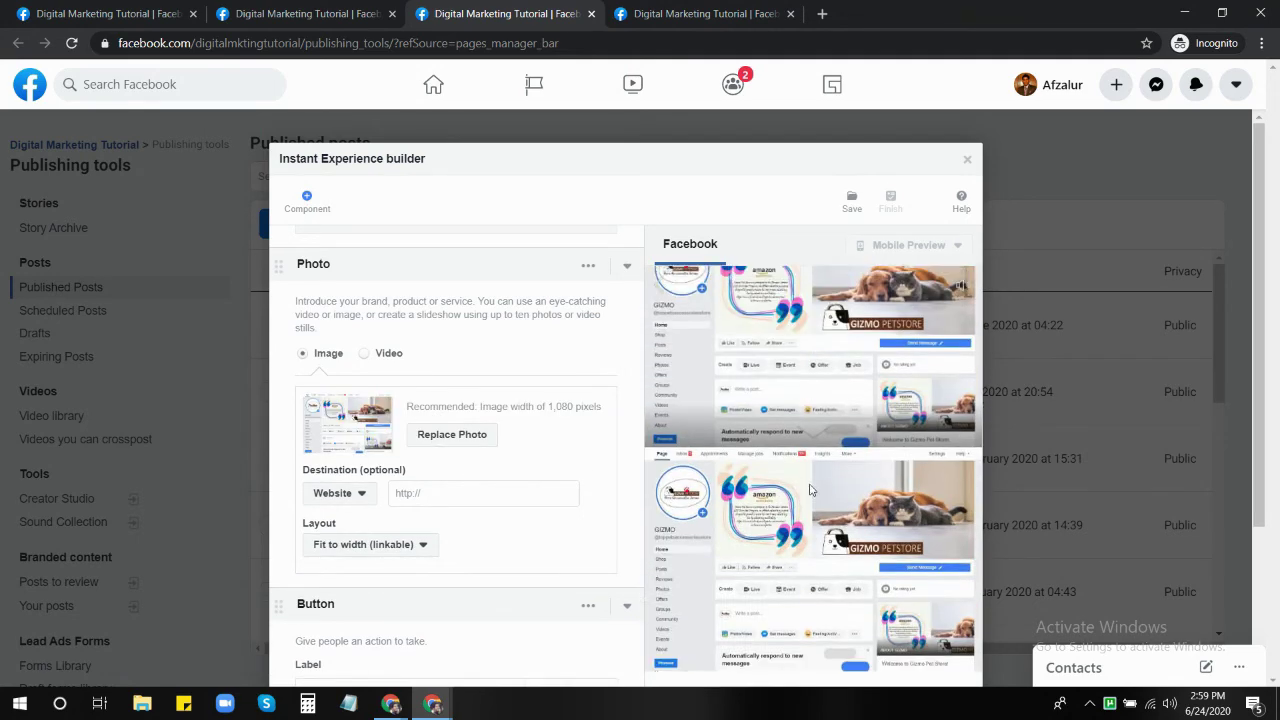
click(392, 544)
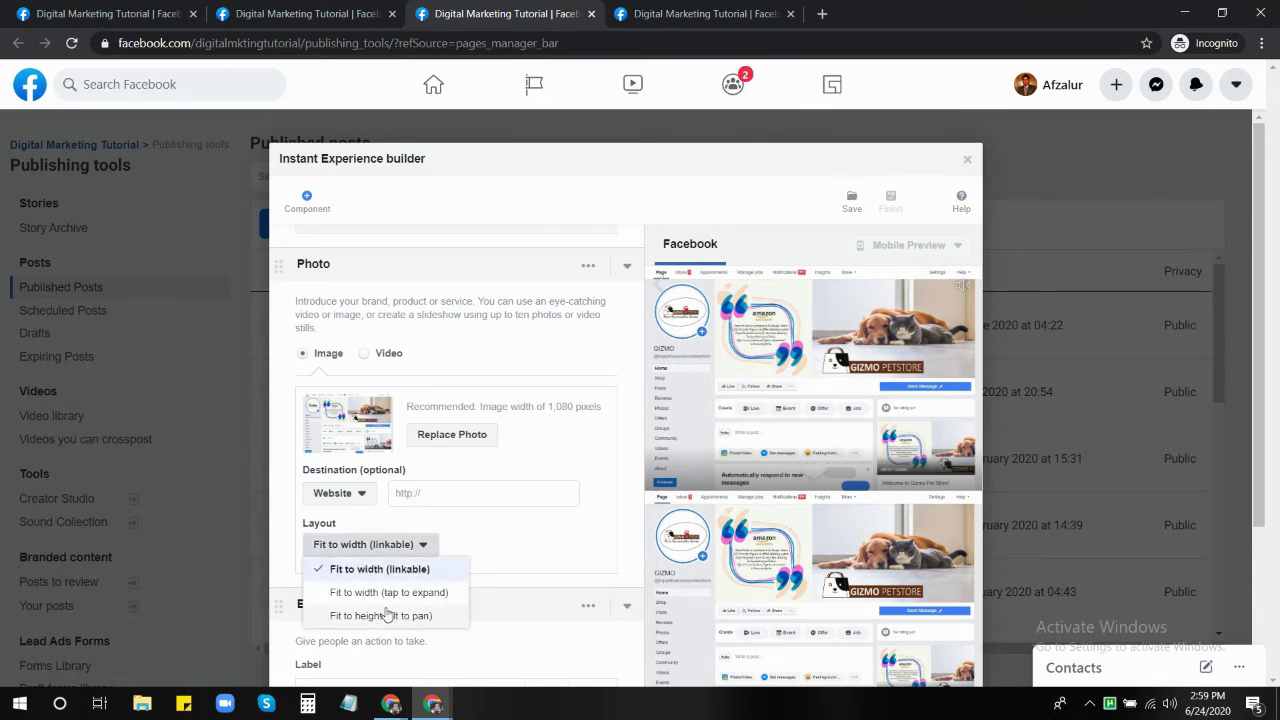
click(529, 530)
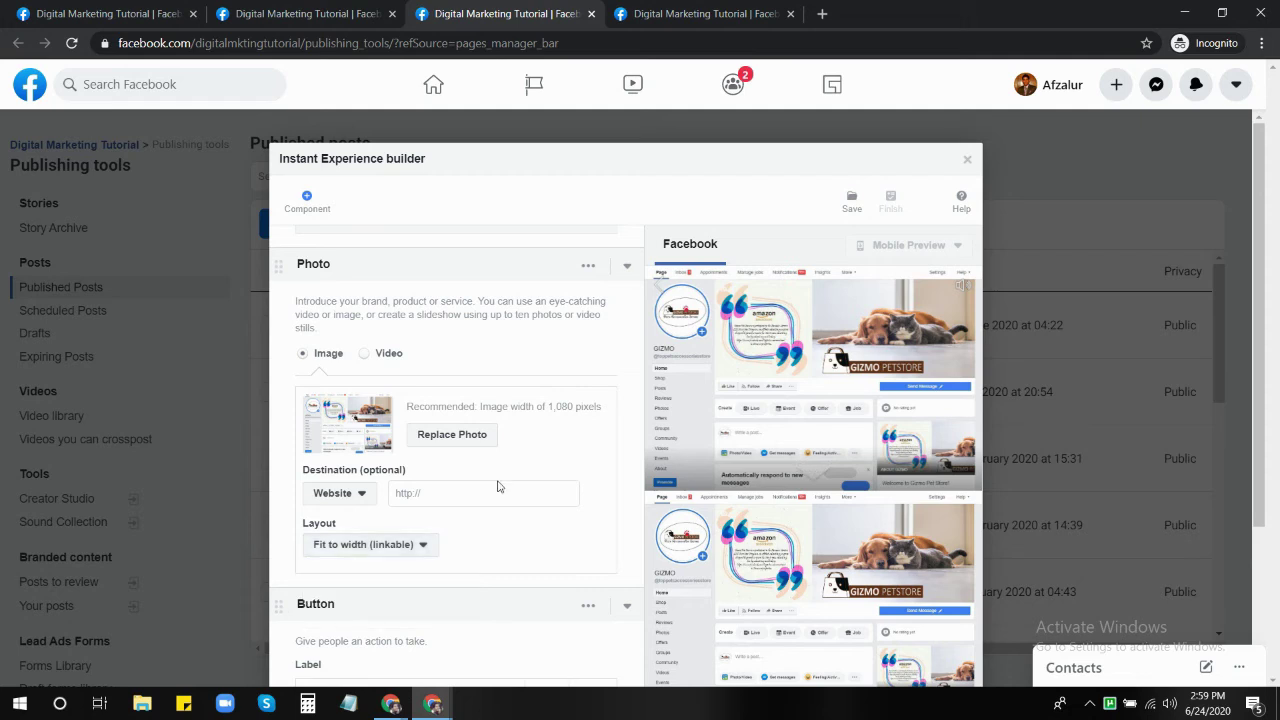
Enter Contact as the Button component's label, clear it, and enter Buy Now instead
scroll(500, 488, down, 3)
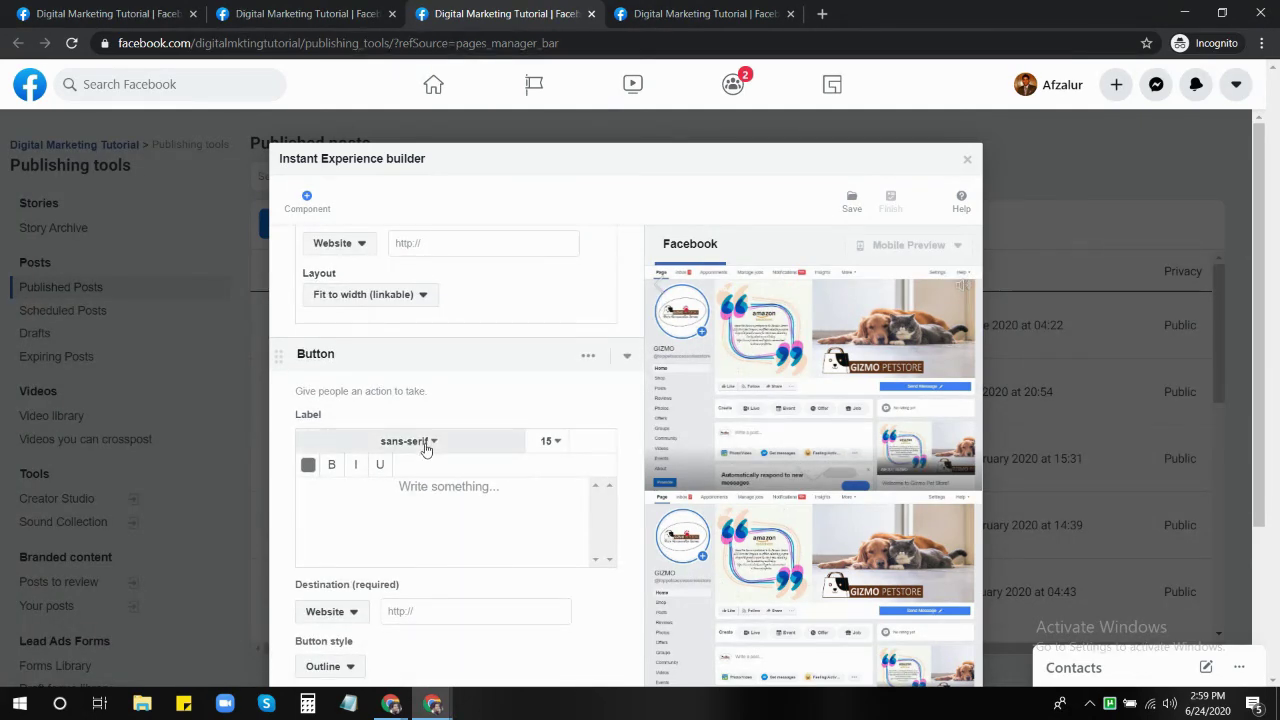
click(416, 506)
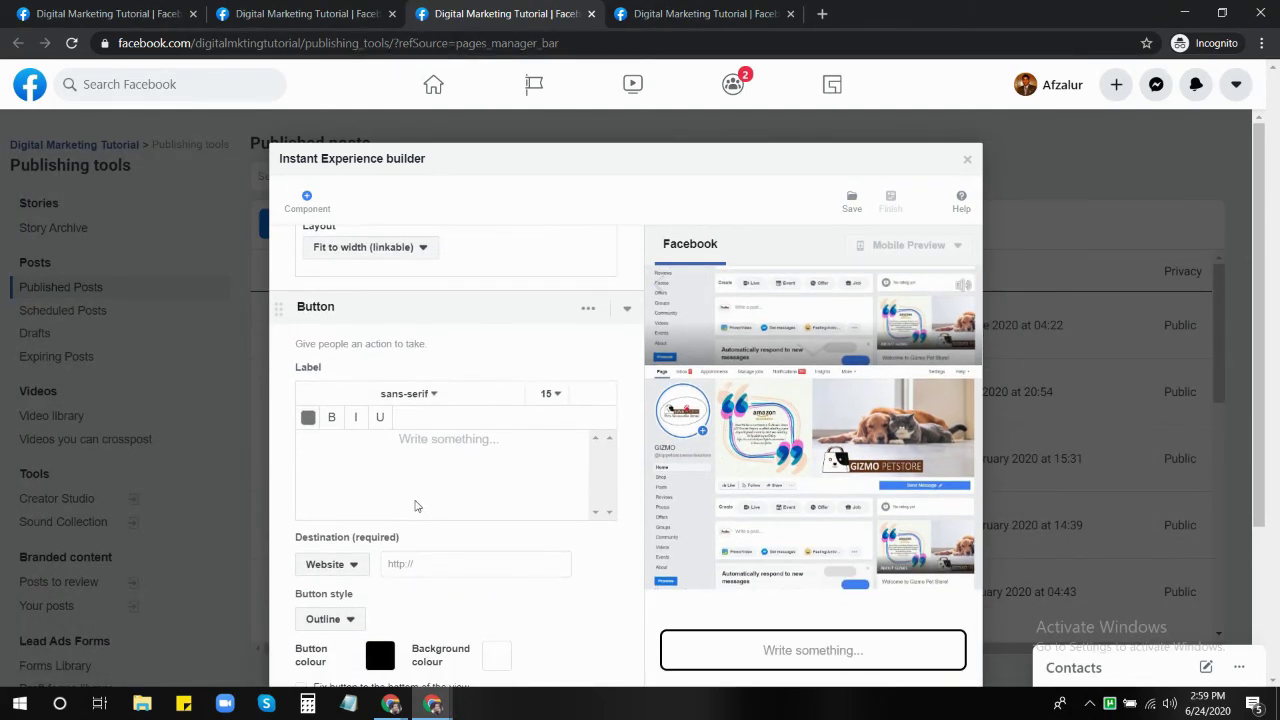
text(Contact)
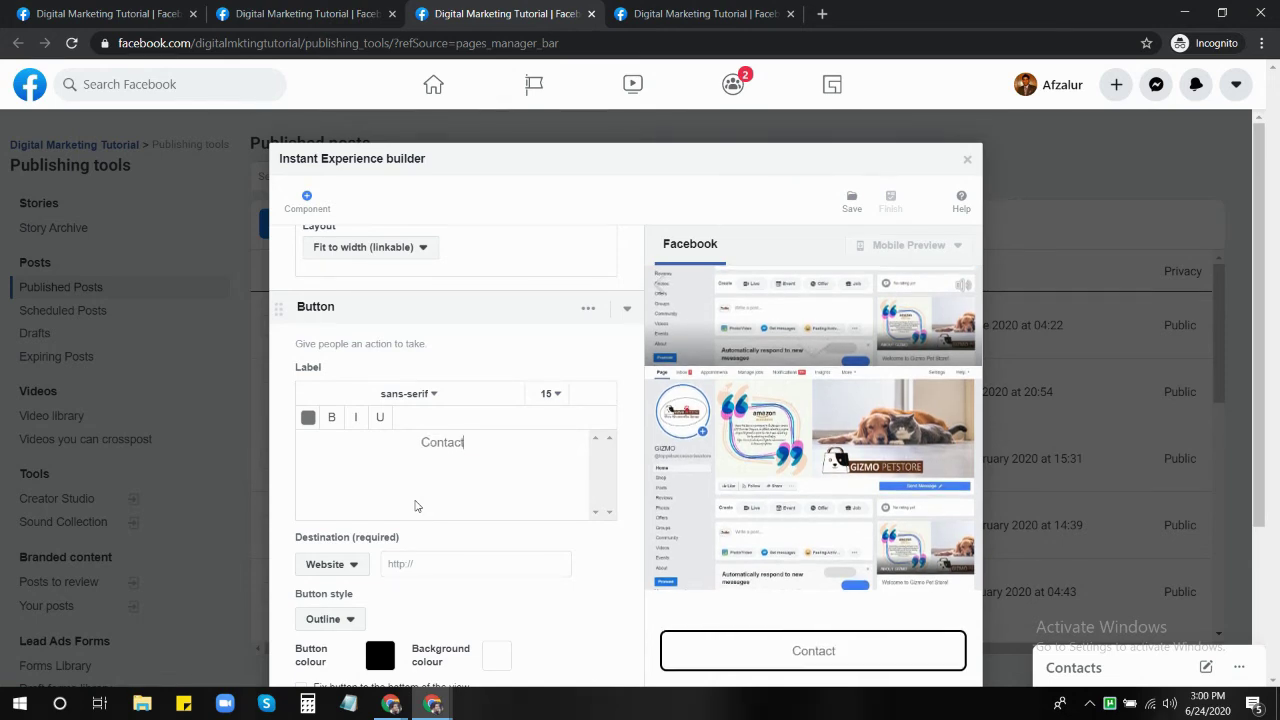
key(BackSpace)
key(BackSpace)
key(BackSpace)
key(BackSpace)
key(BackSpace)
key(BackSpace)
key(BackSpace)
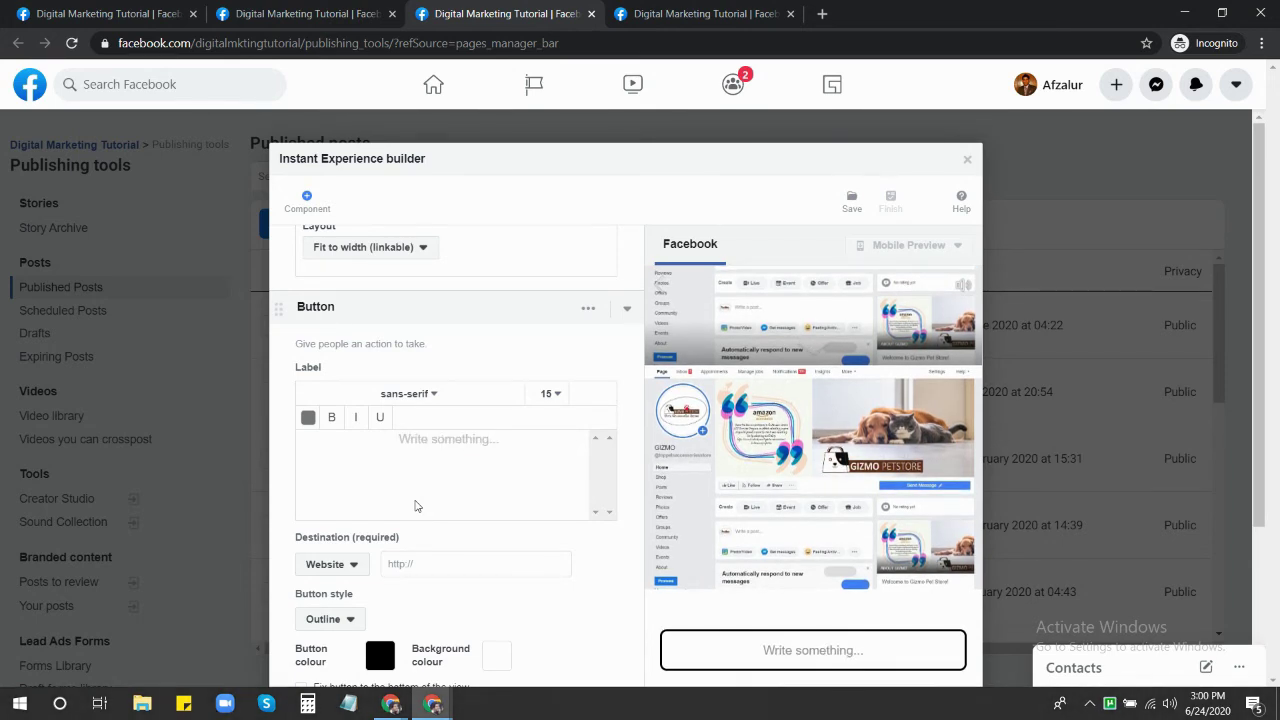
text(Buy Now)
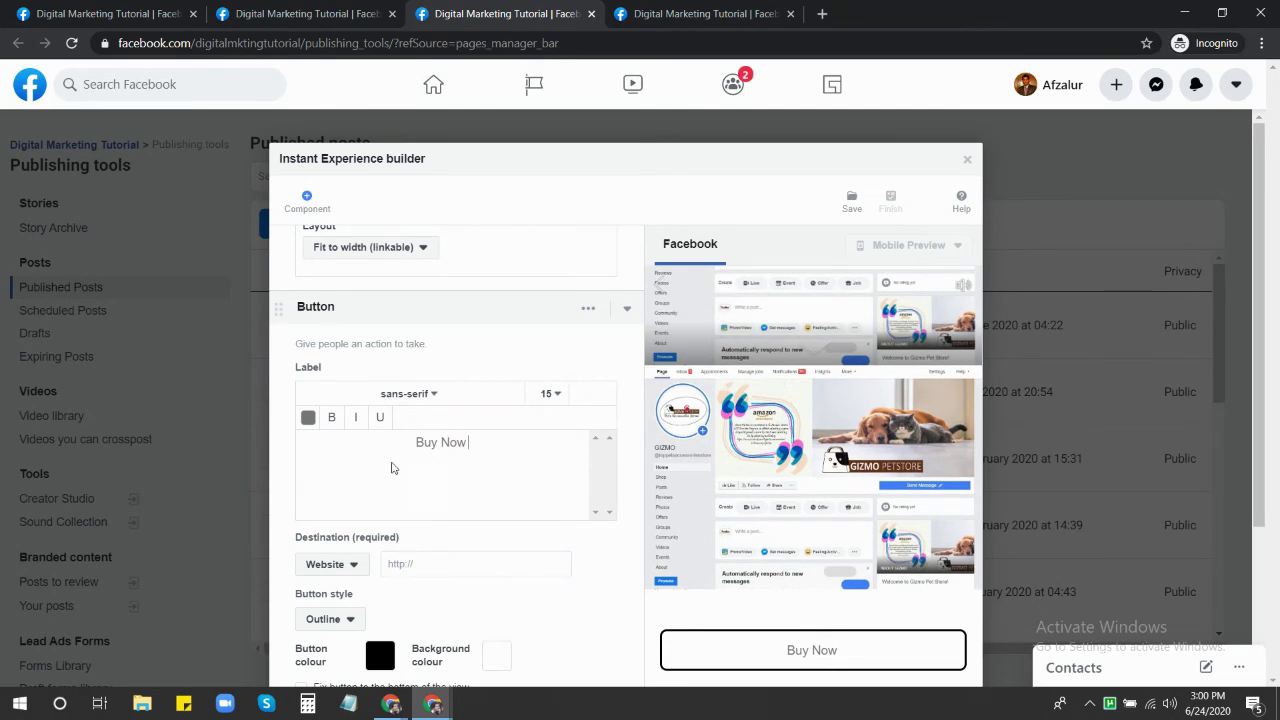
Format the Buy Now label with font size 17 and bold
click(552, 394)
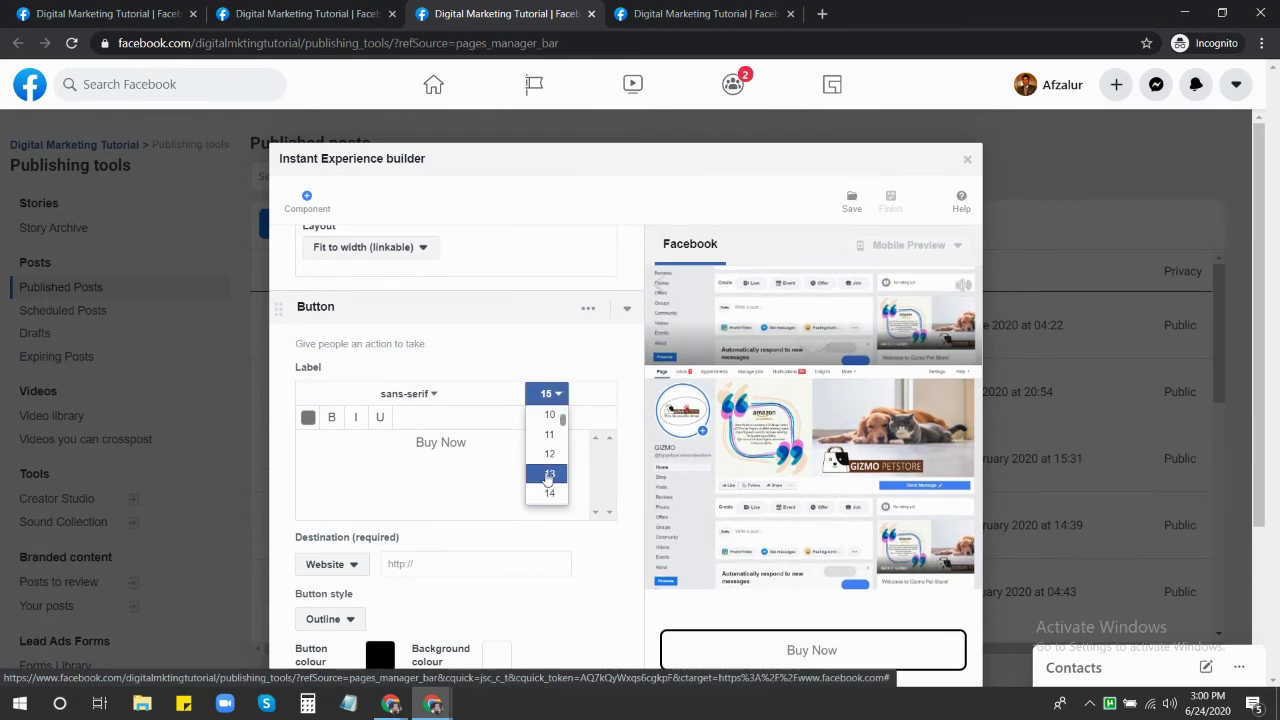
click(549, 473)
click(552, 394)
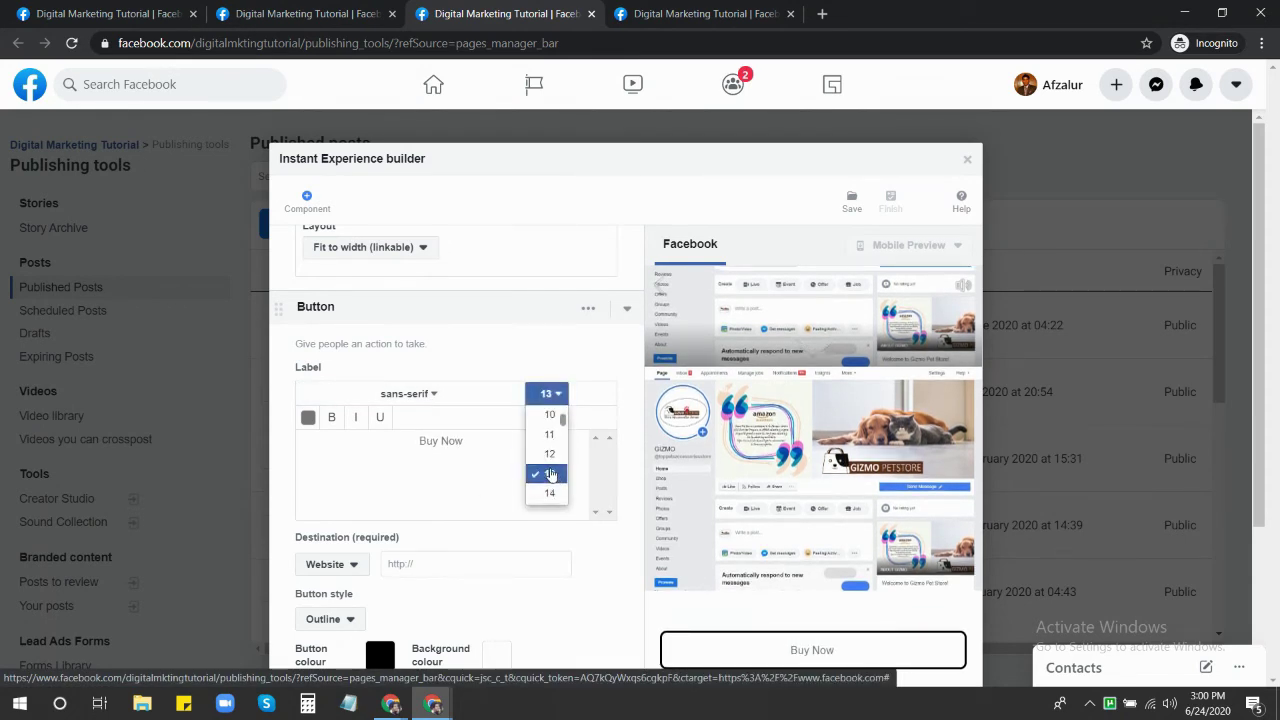
click(550, 482)
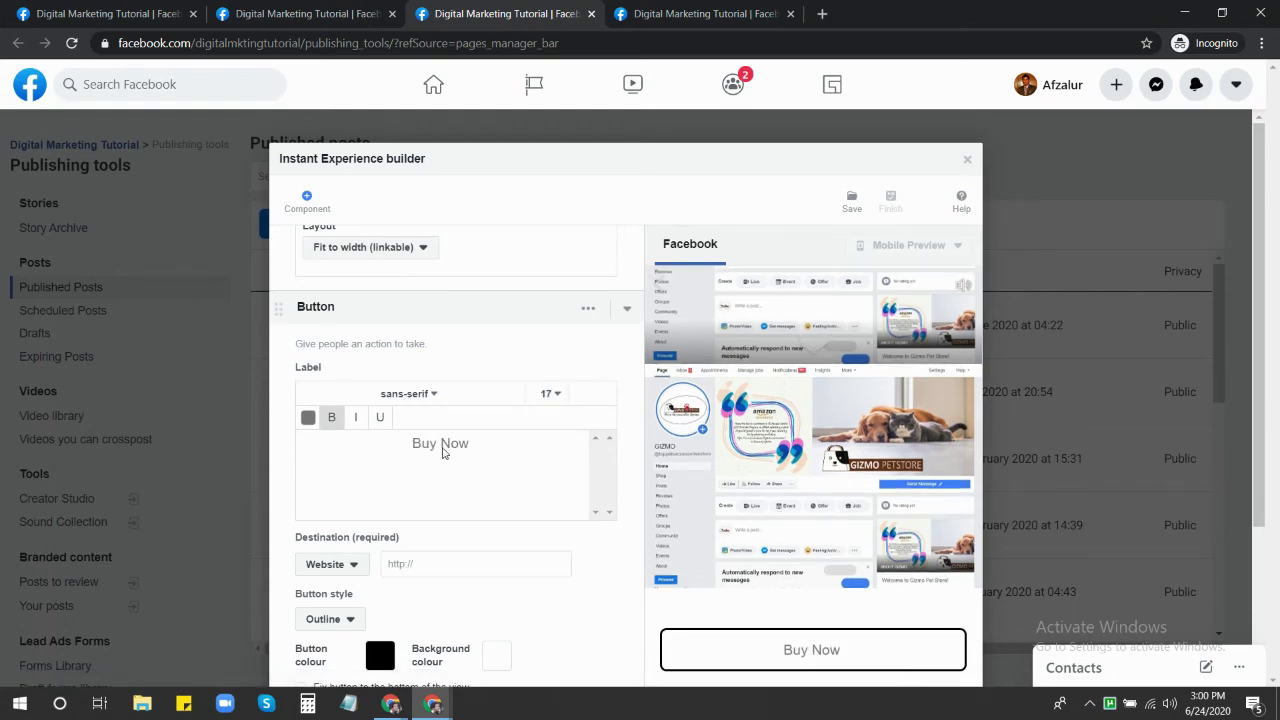
drag(470, 449, 346, 434)
click(332, 418)
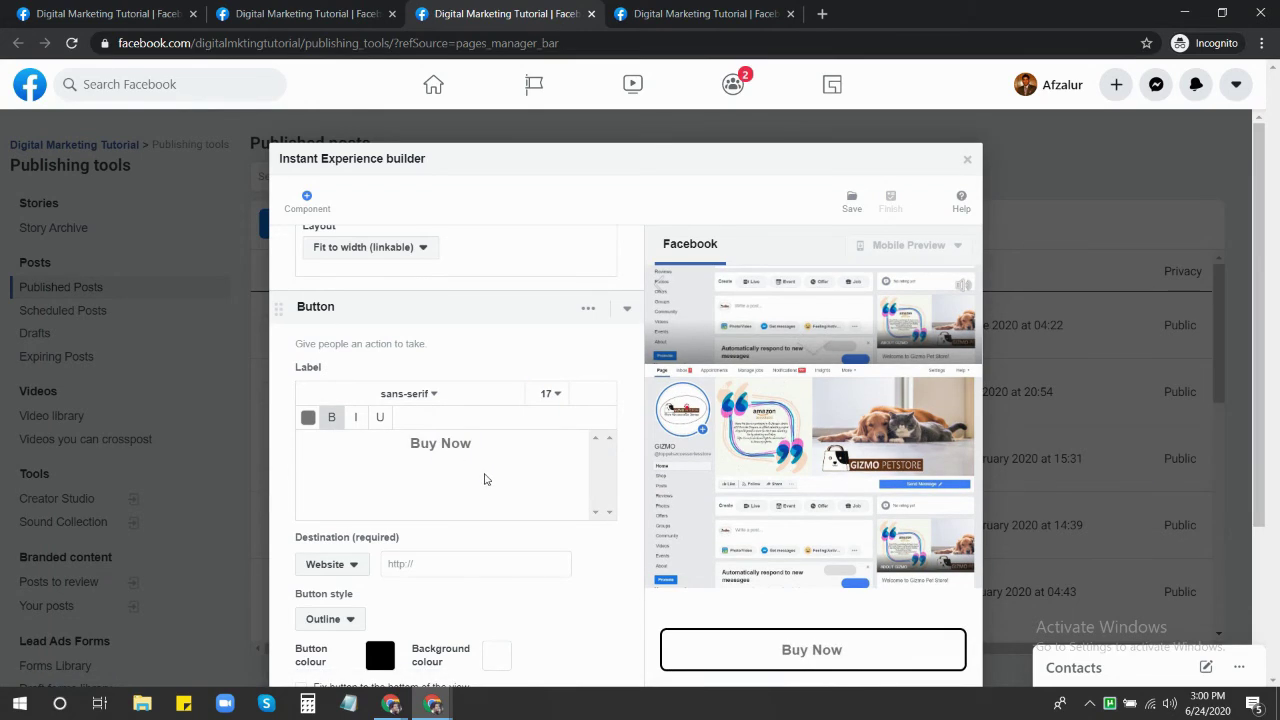
Set the Buy Now button's style to Fill
scroll(800, 548, down, 1)
scroll(370, 453, down, 2)
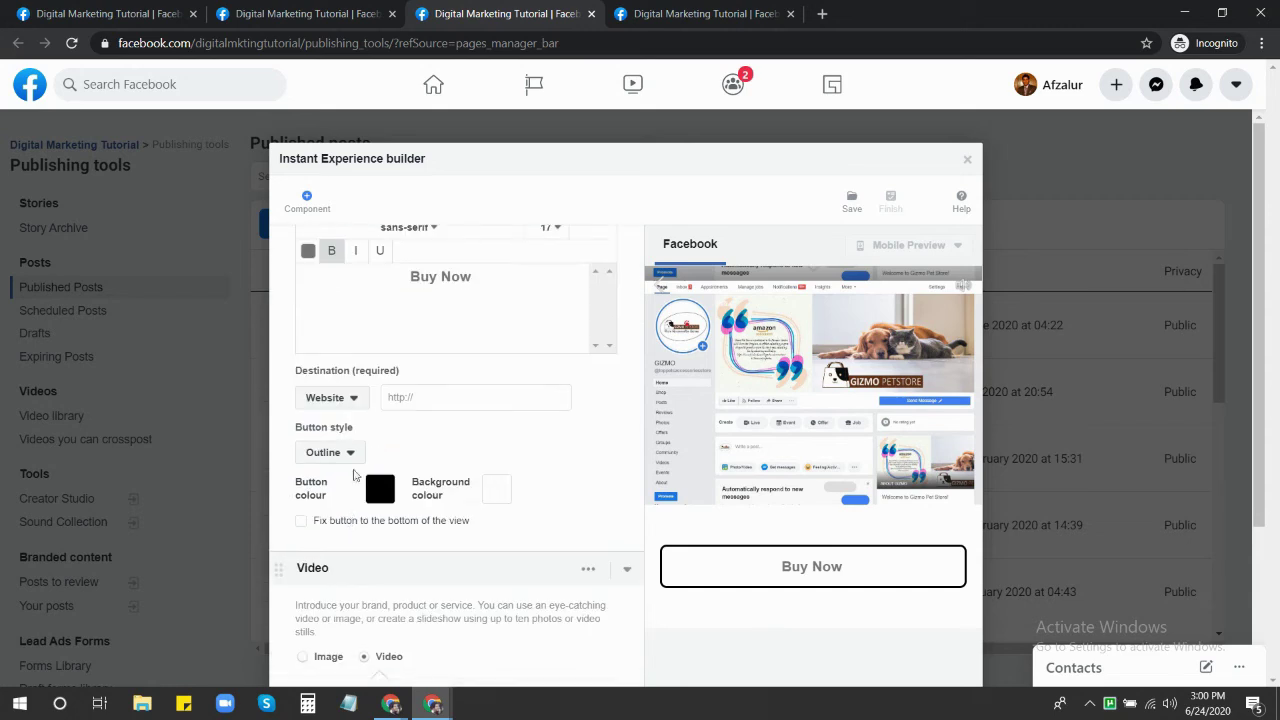
click(418, 396)
click(352, 459)
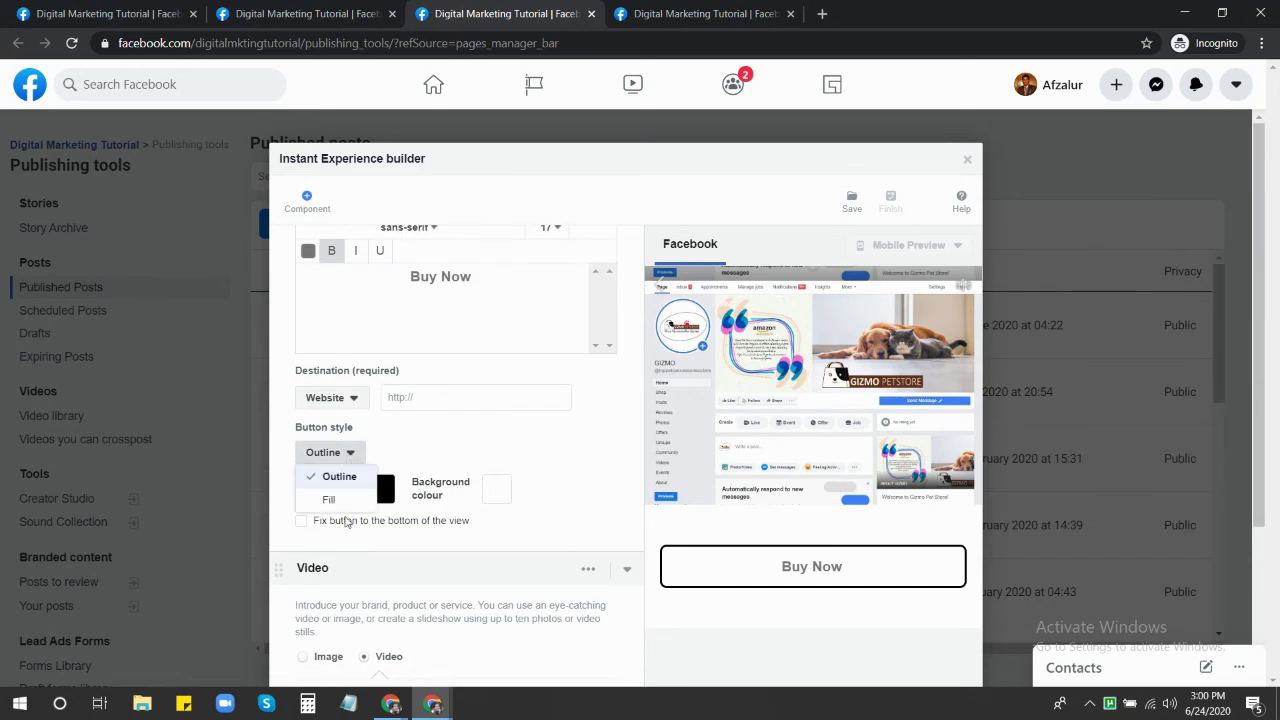
click(330, 504)
scroll(889, 471, down, 2)
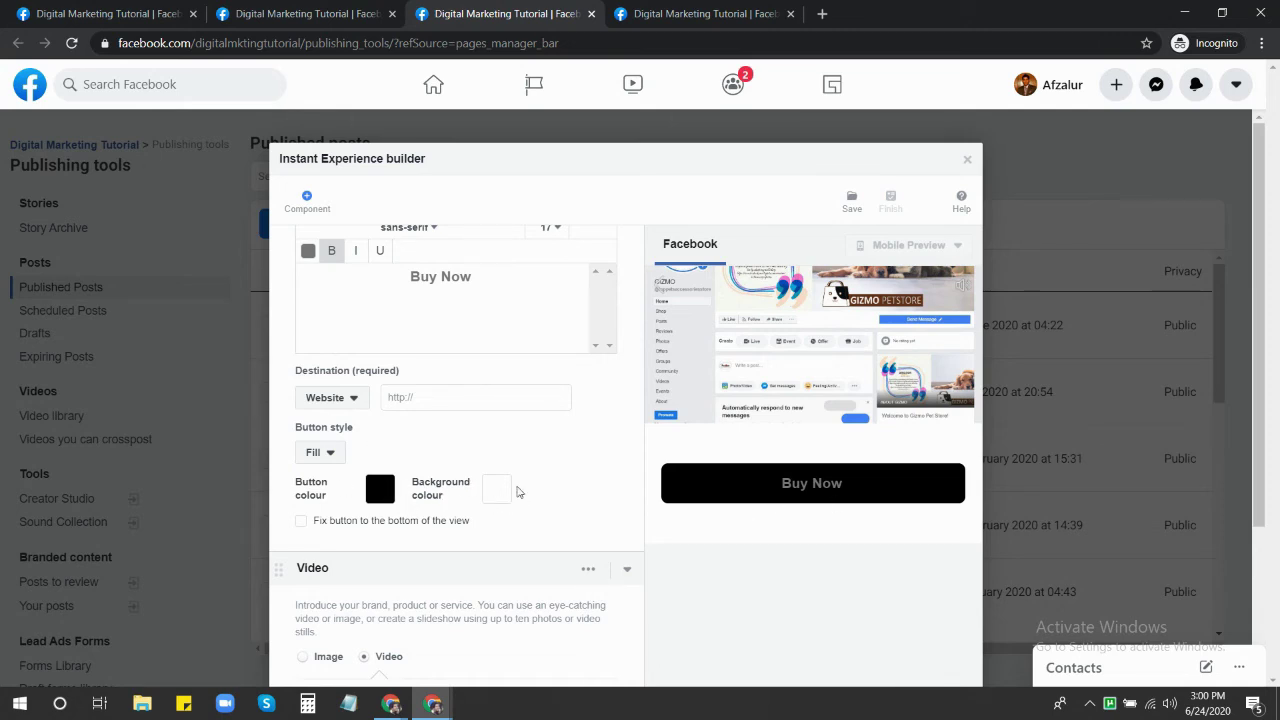
Try fixing the Buy Now button to the bottom of the view and turn the option off again
click(301, 521)
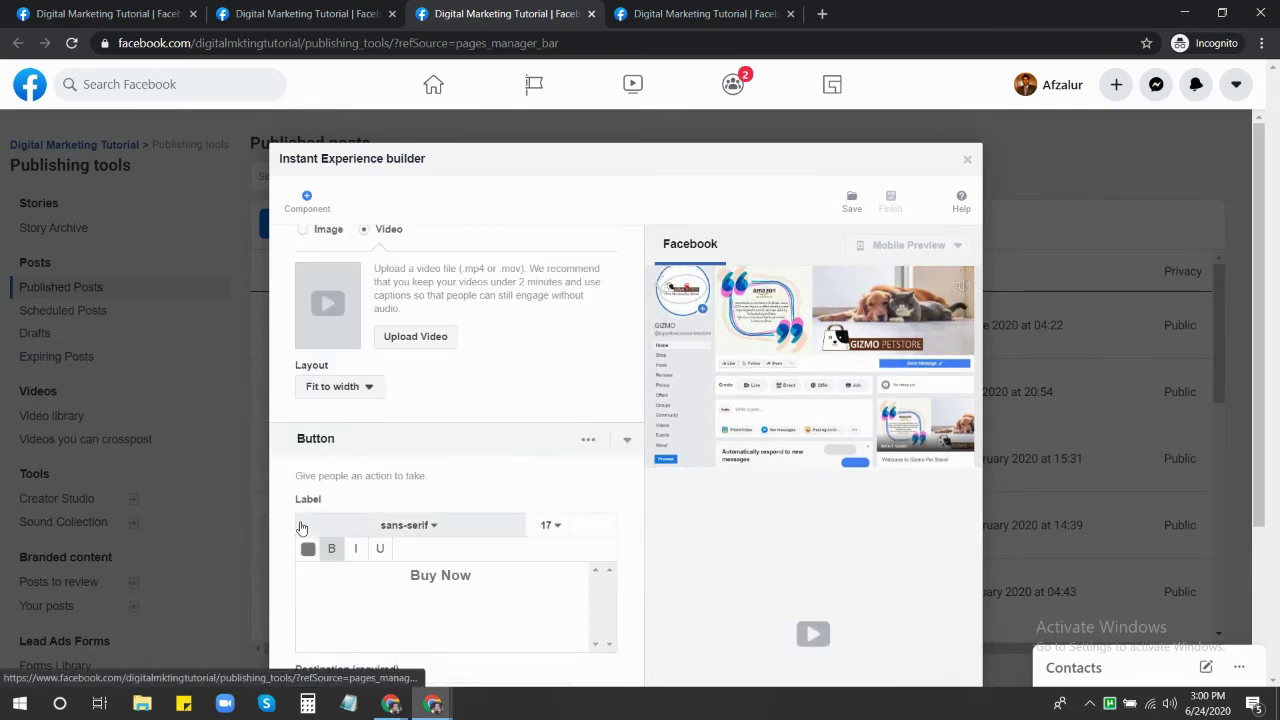
scroll(391, 571, down, 3)
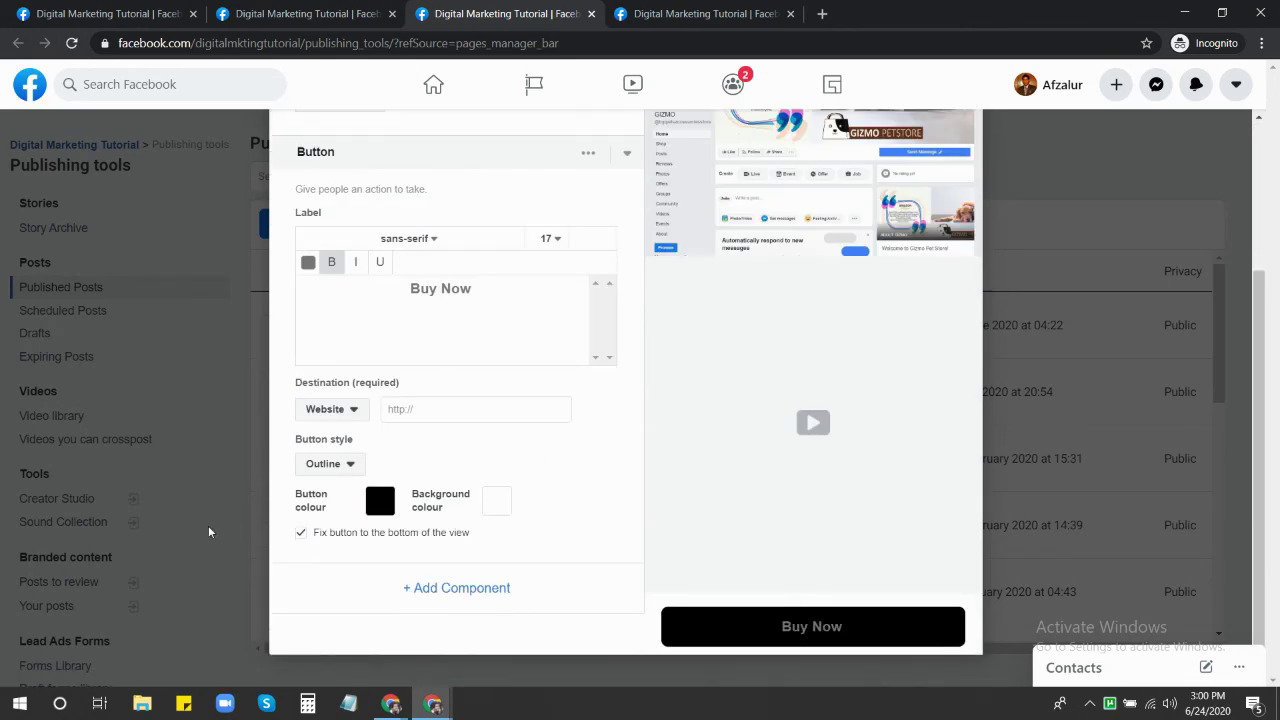
click(301, 533)
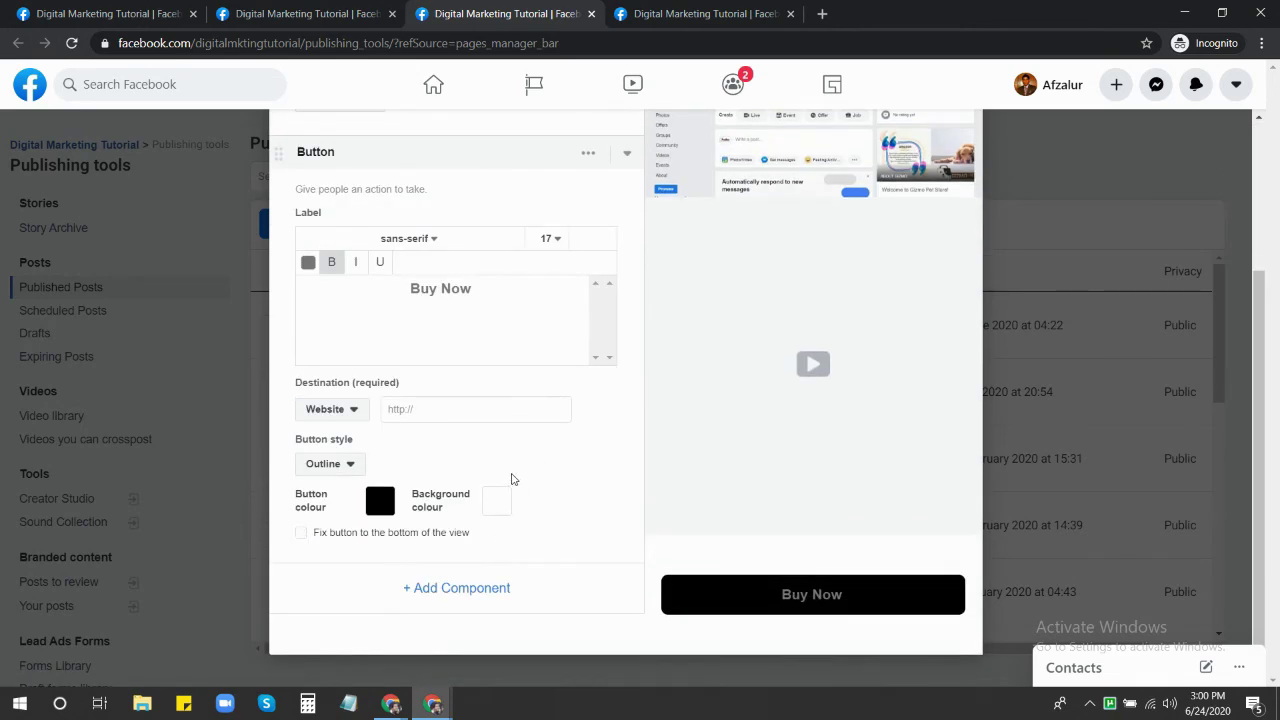
Try the Image option in the Video component and switch it back to Video
scroll(507, 478, up, 3)
scroll(491, 432, up, 5)
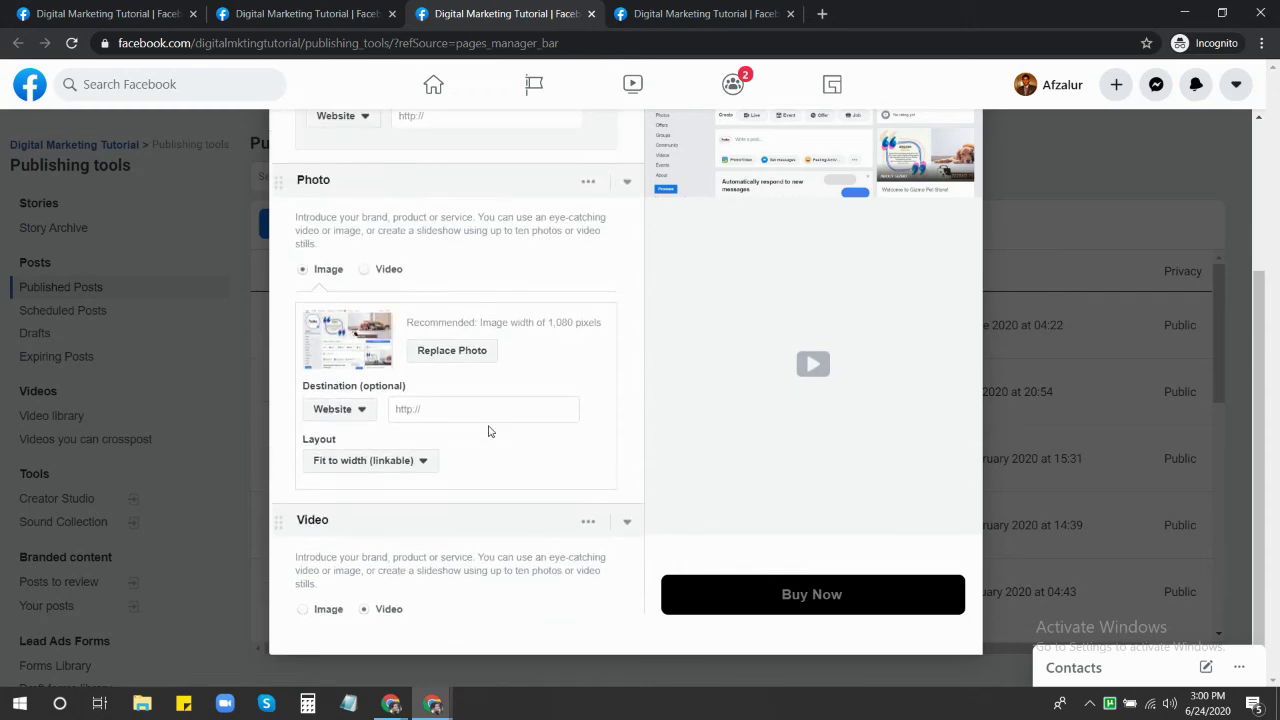
scroll(490, 432, down, 4)
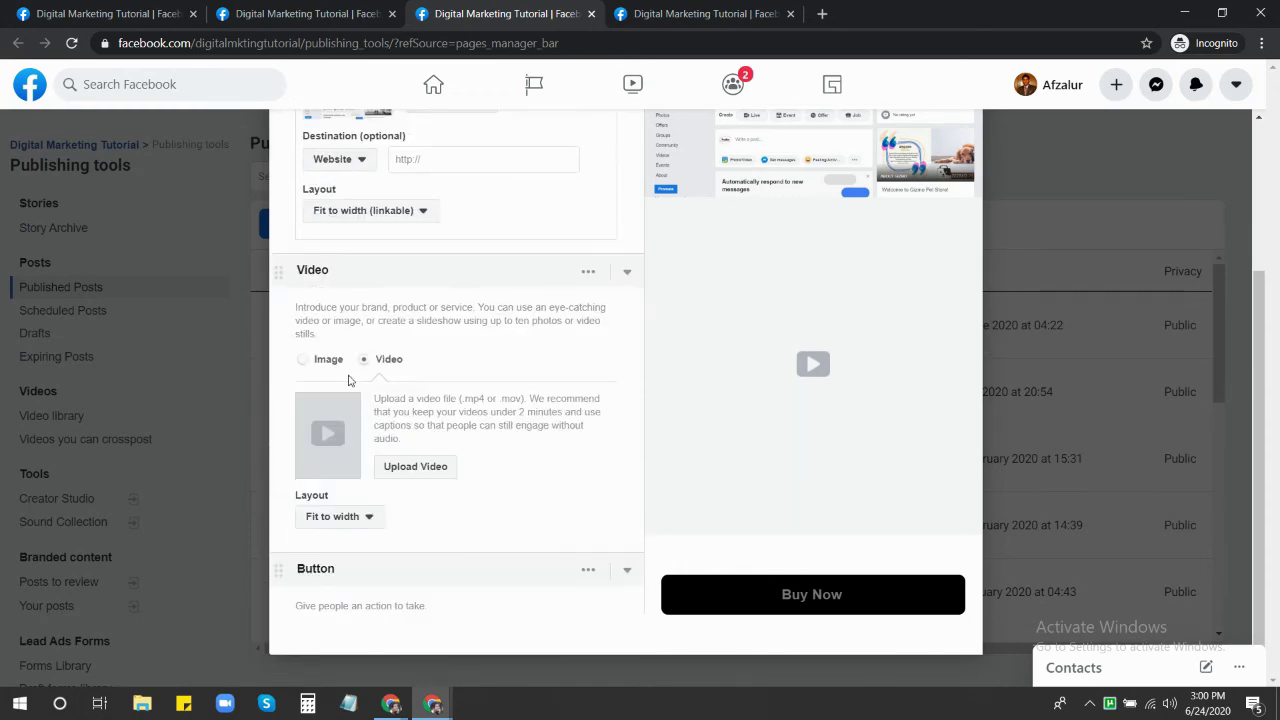
click(303, 362)
scroll(306, 363, down, 2)
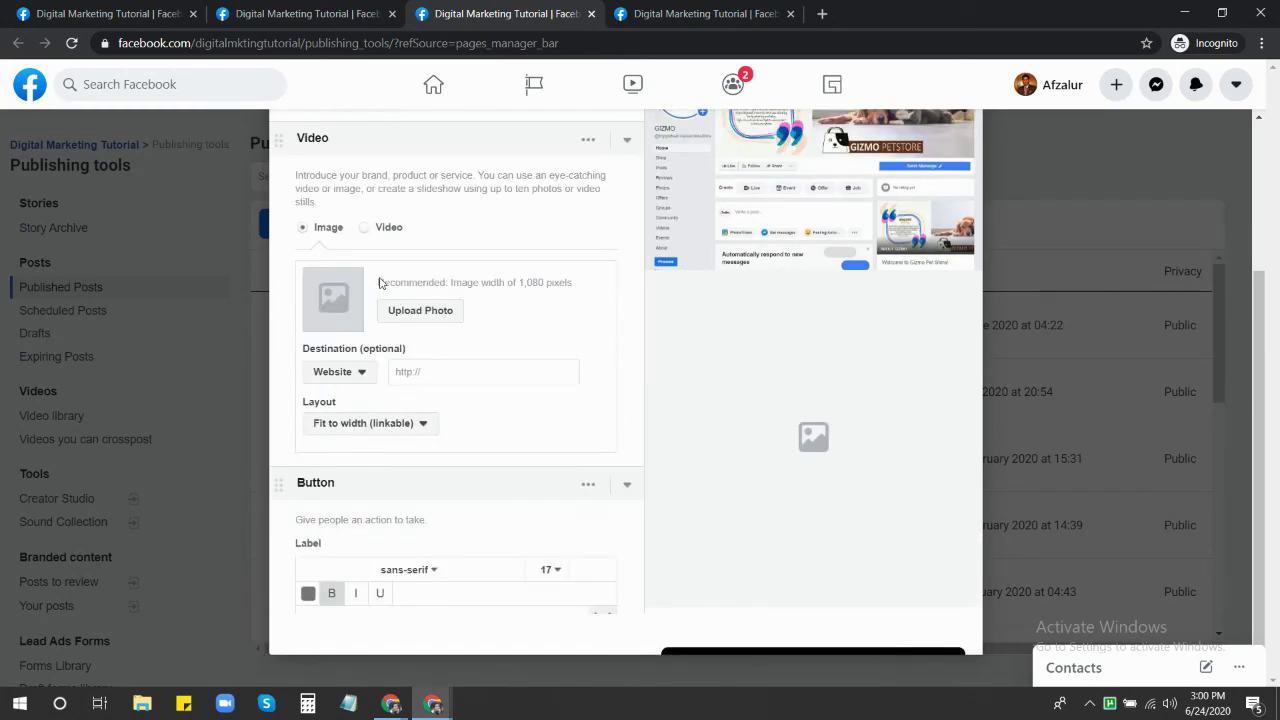
click(364, 214)
scroll(451, 517, down, 3)
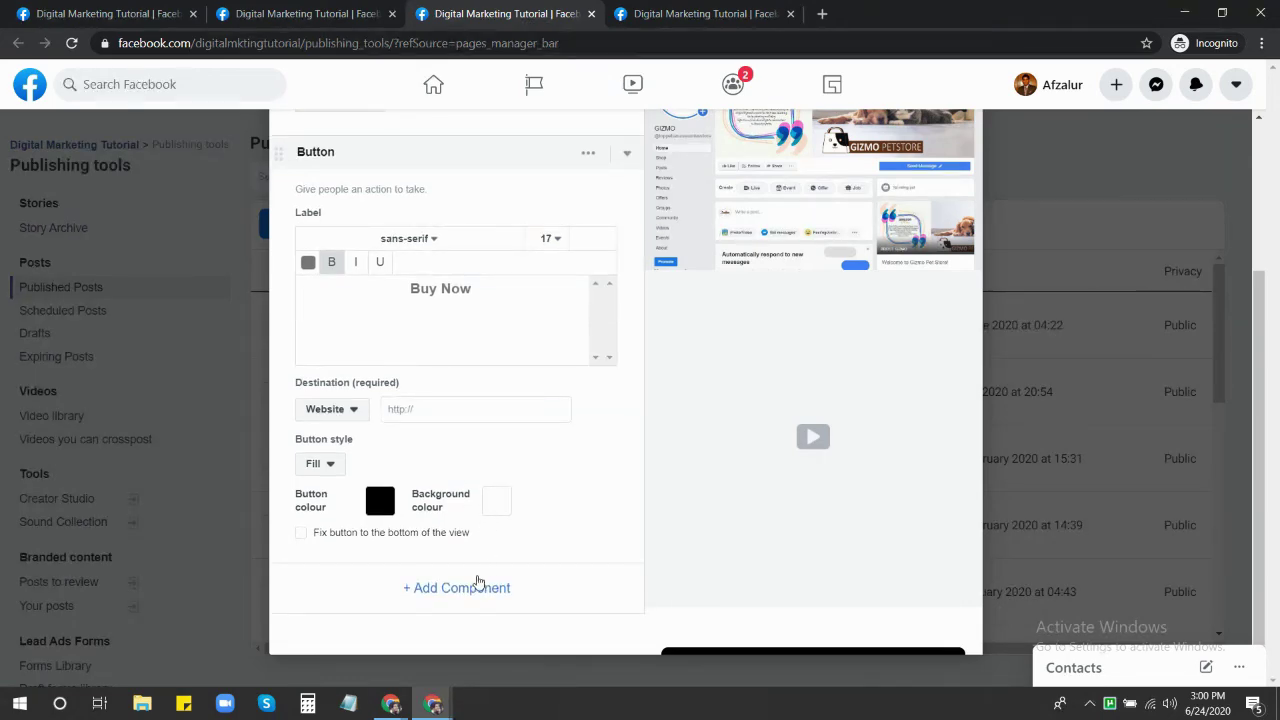
Look back over the components and save the Instant Experience
scroll(503, 542, up, 1)
scroll(503, 542, up, 5)
scroll(601, 364, up, 3)
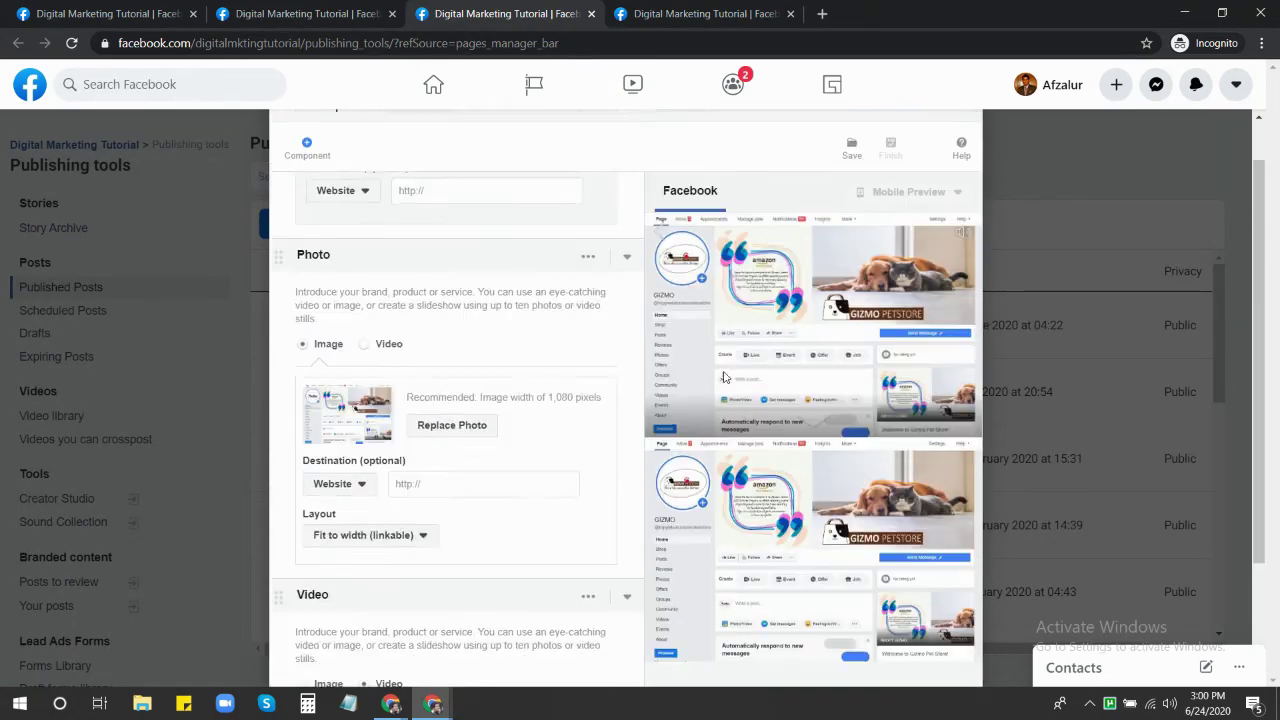
scroll(520, 330, up, 3)
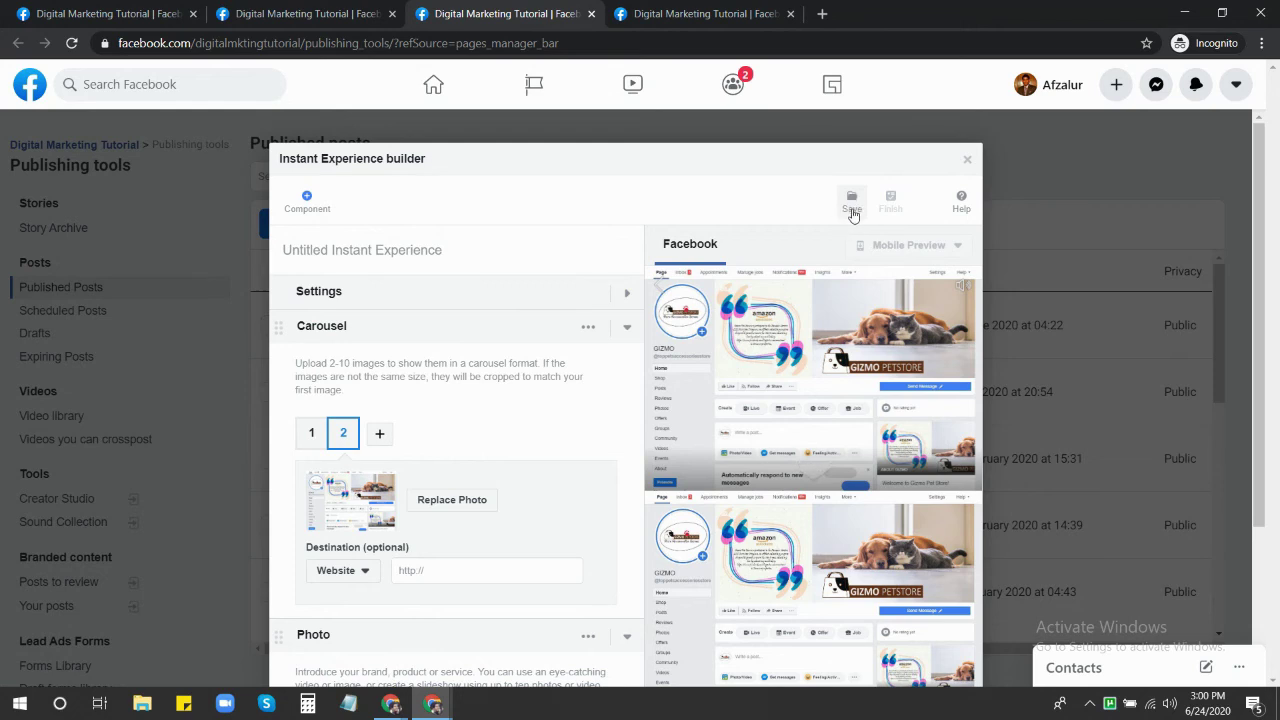
click(851, 210)
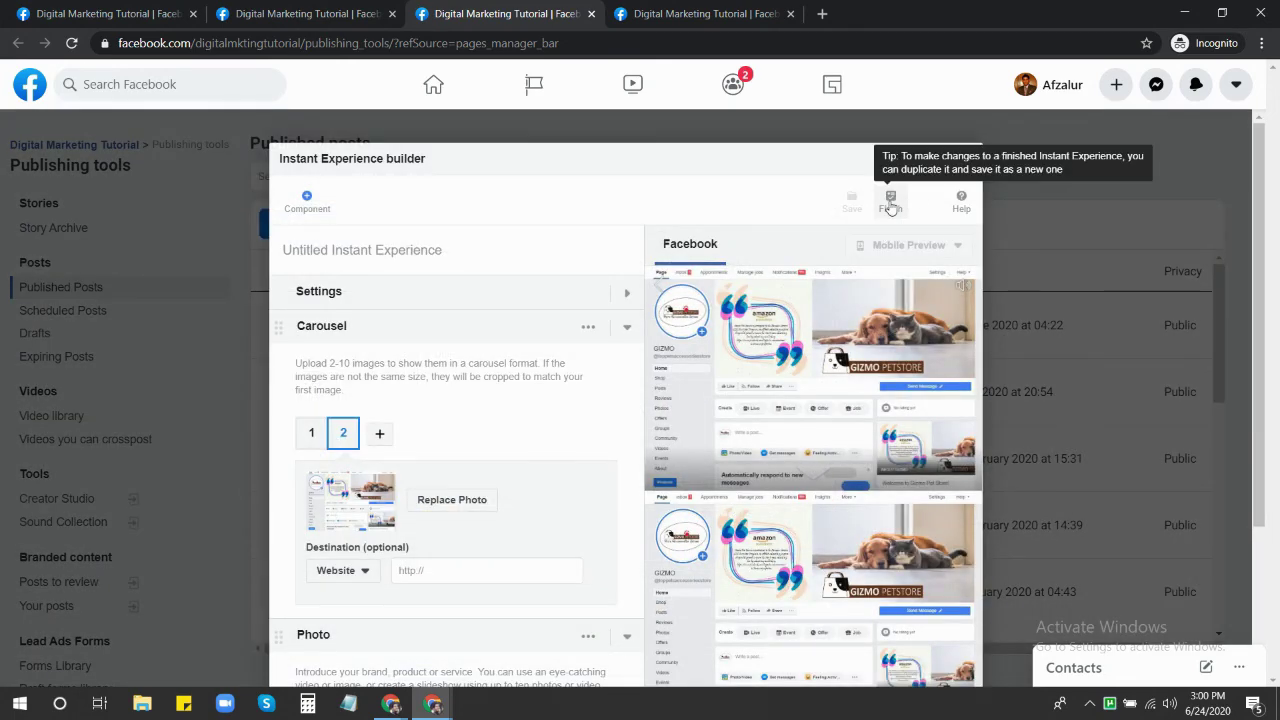
Check the components for errors and delete the empty Video component
scroll(552, 386, down, 3)
scroll(434, 453, down, 3)
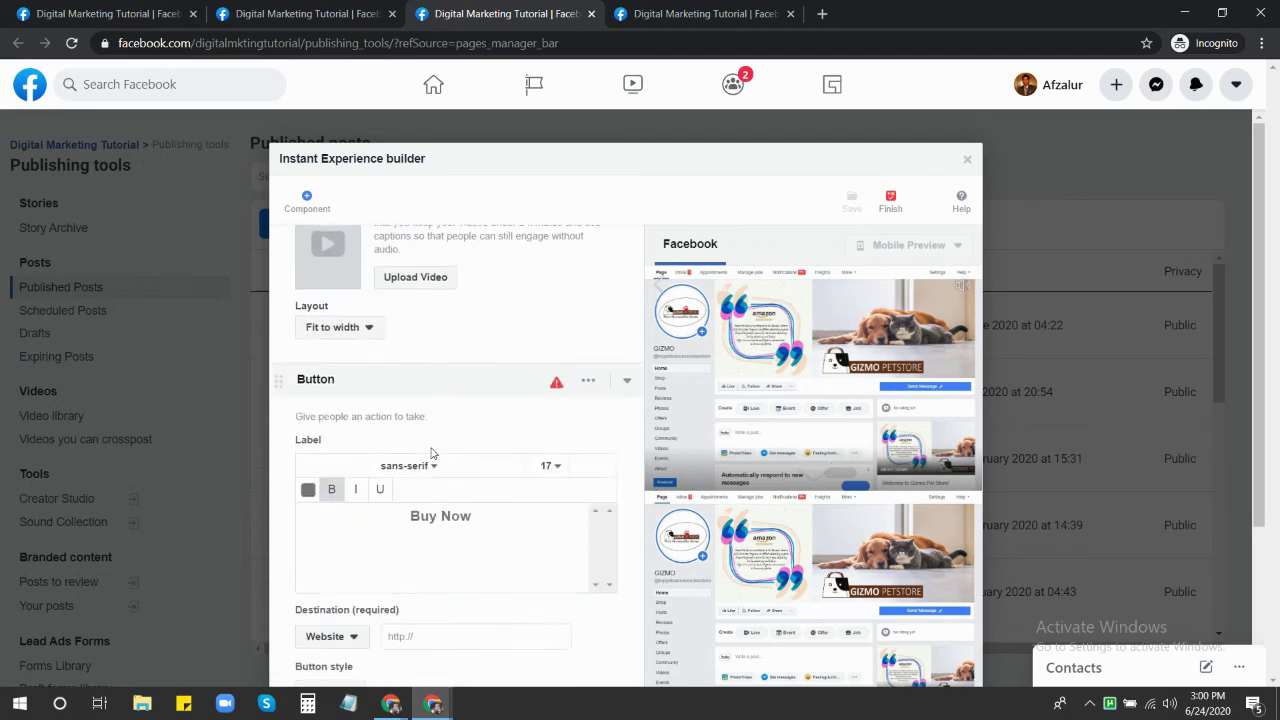
scroll(372, 448, down, 1)
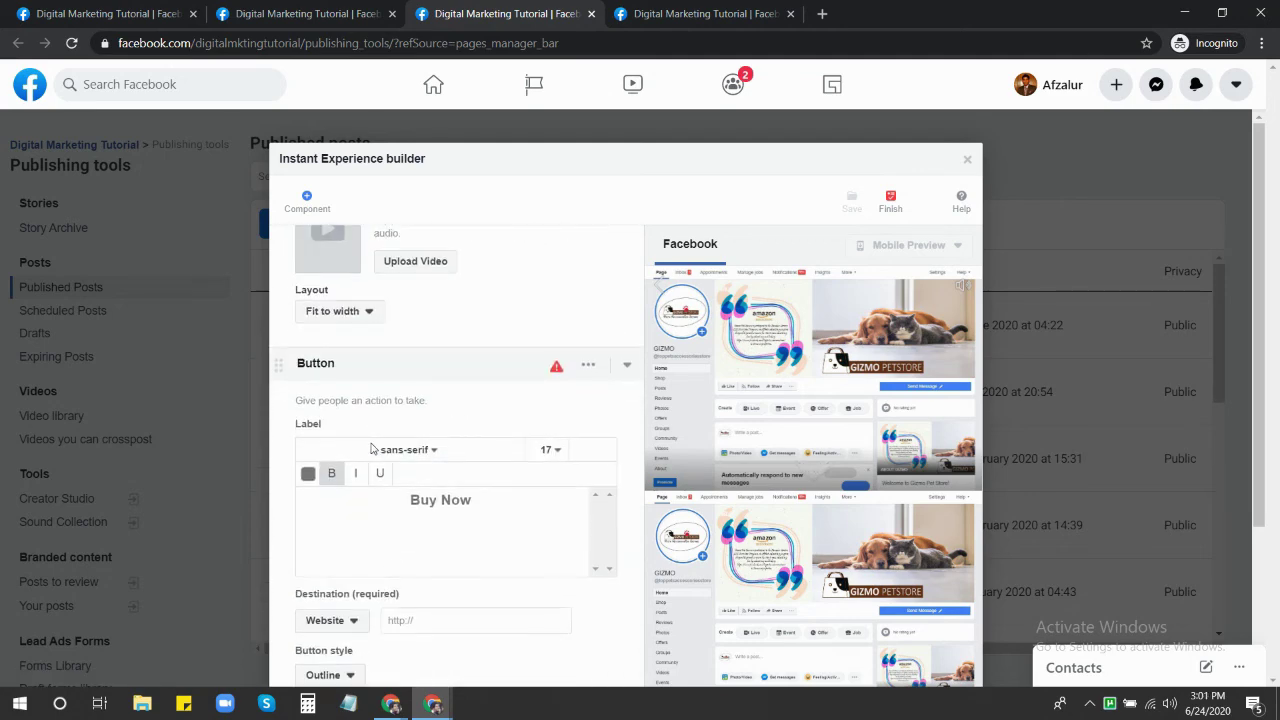
scroll(445, 551, down, 2)
scroll(546, 505, up, 2)
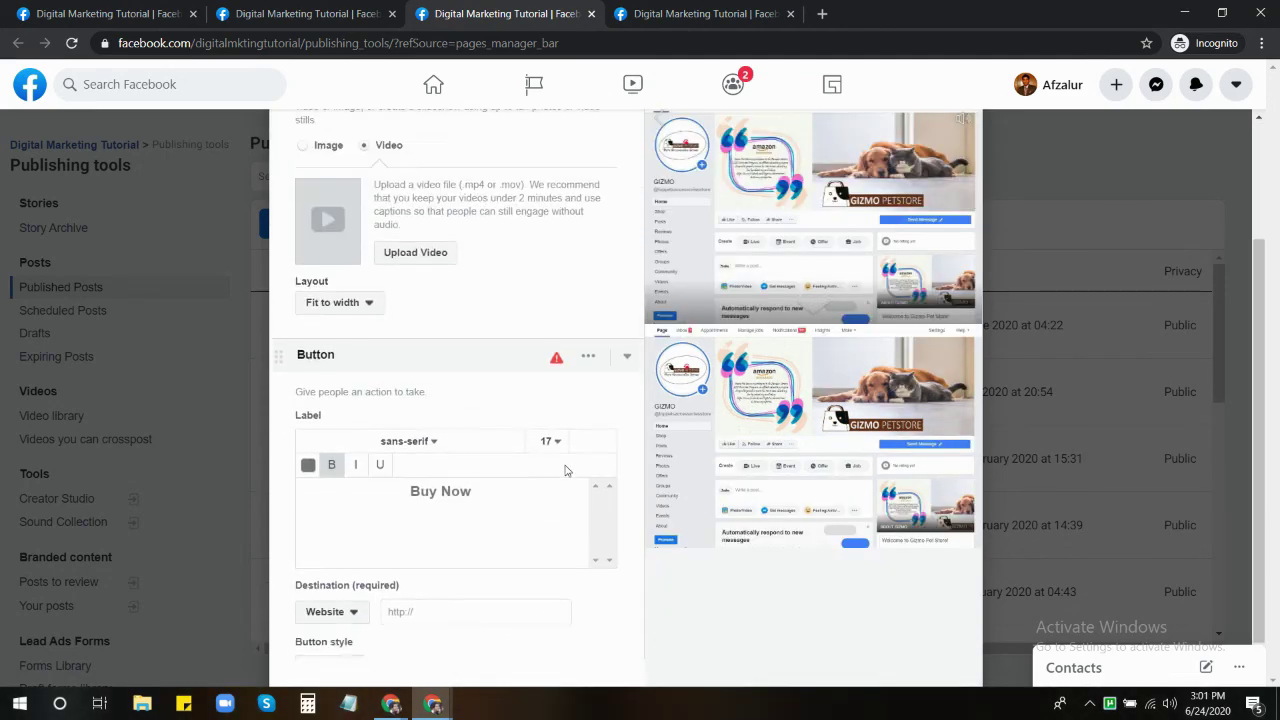
scroll(565, 470, up, 2)
click(588, 234)
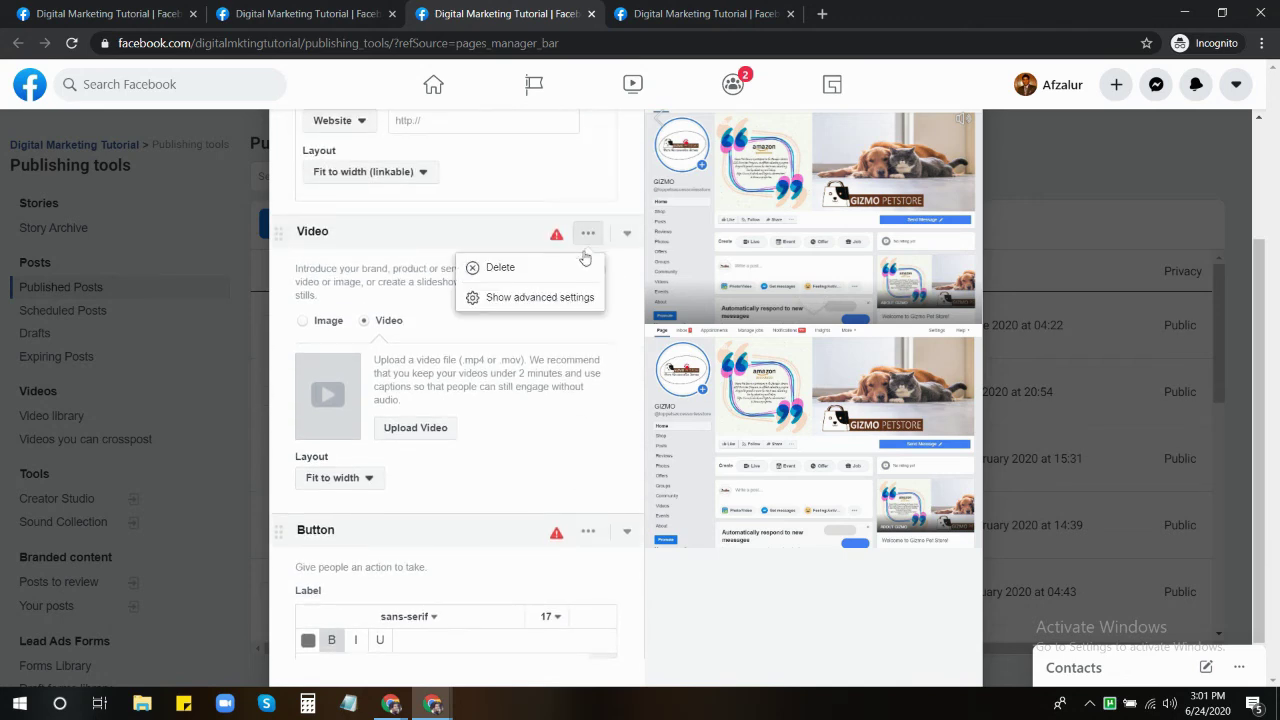
click(551, 269)
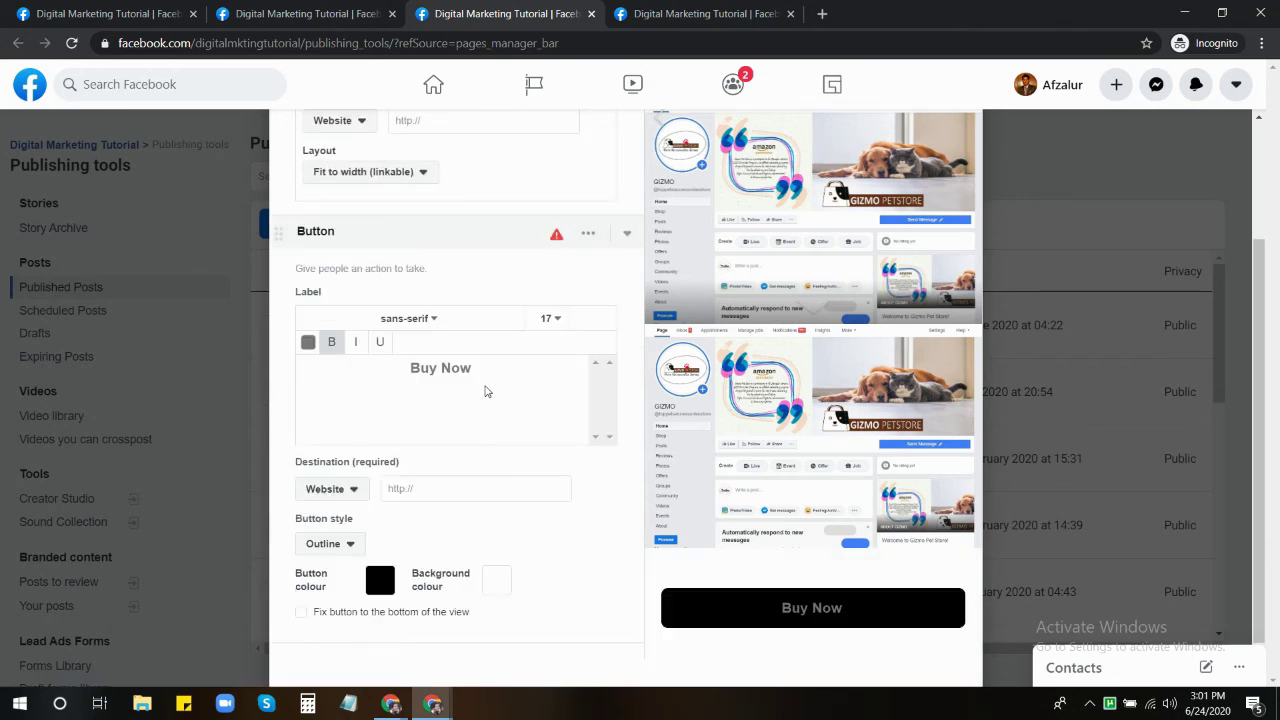
mouse_move(556, 238)
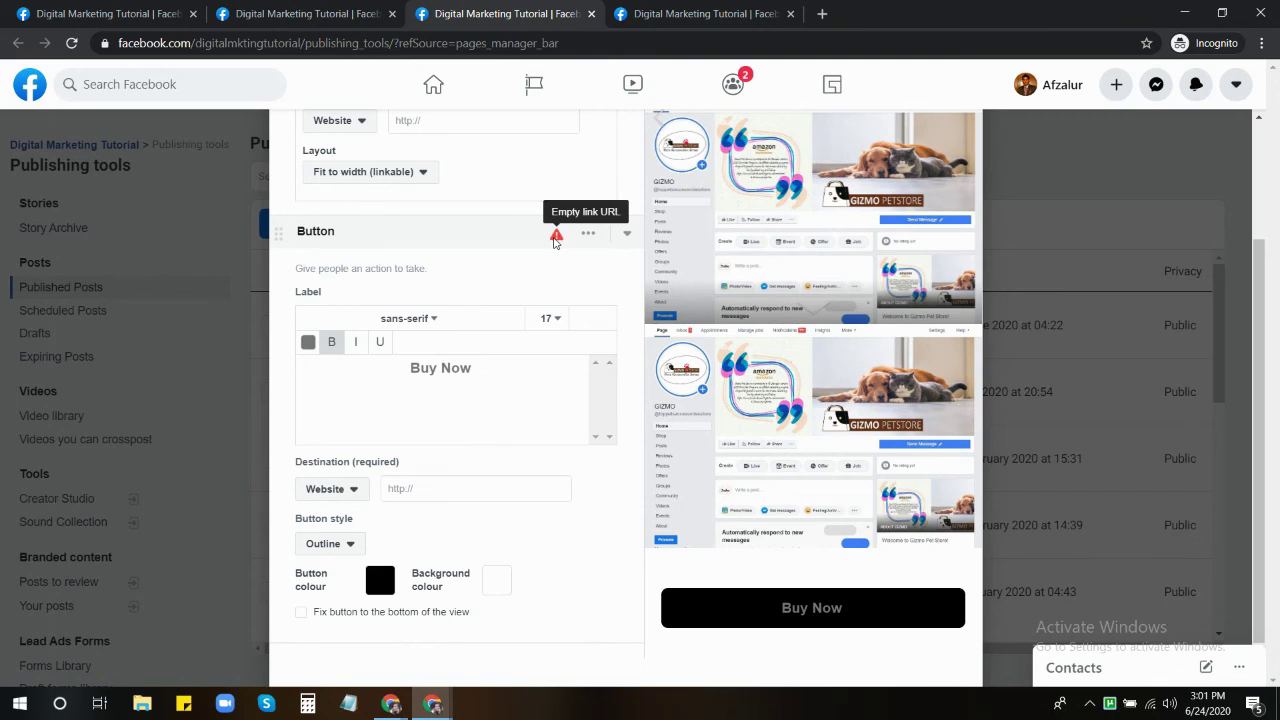
click(424, 486)
text(www)
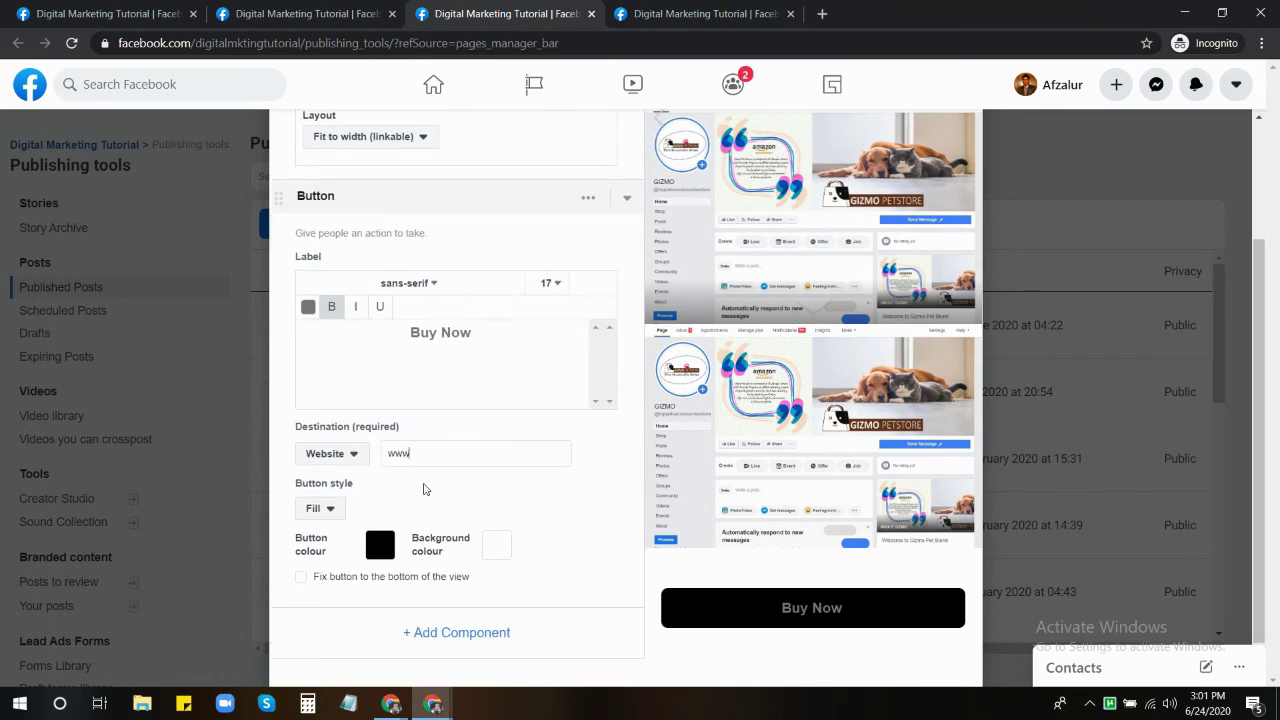
text(.pcc)
key(BackSpace)
text(digitalmarketingtutoria)
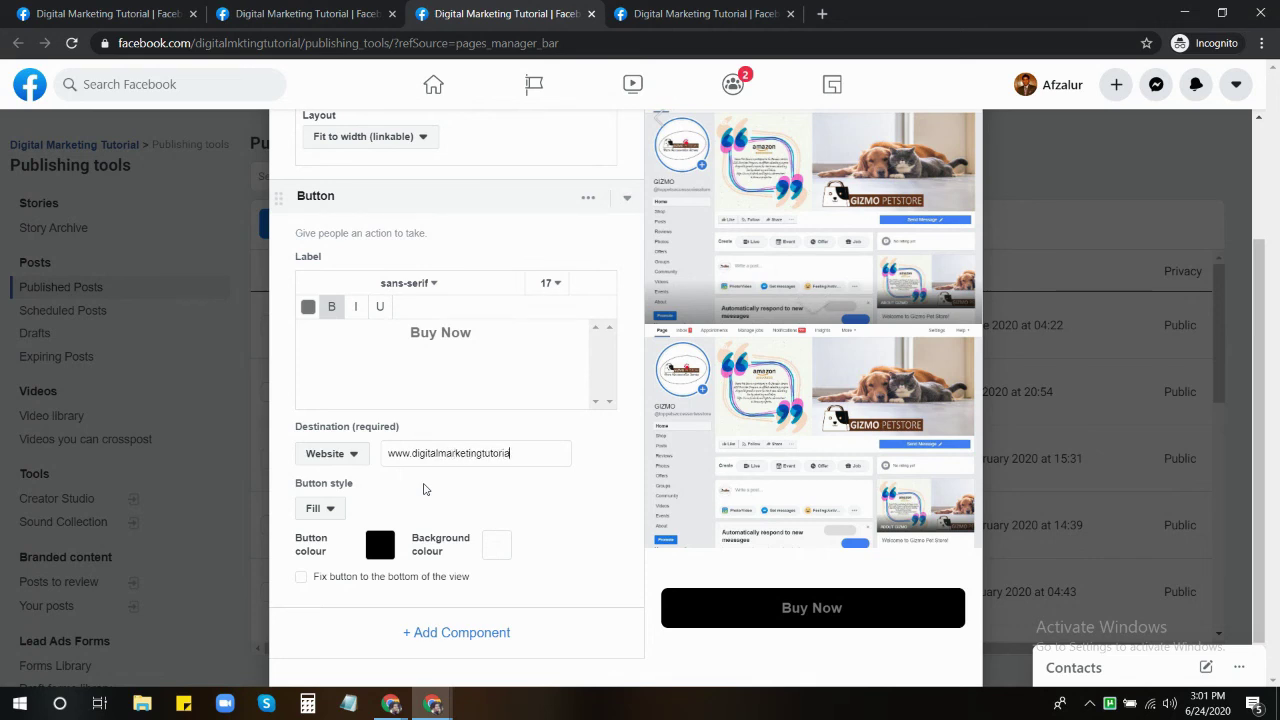
text(l.org)
click(553, 505)
scroll(617, 496, up, 5)
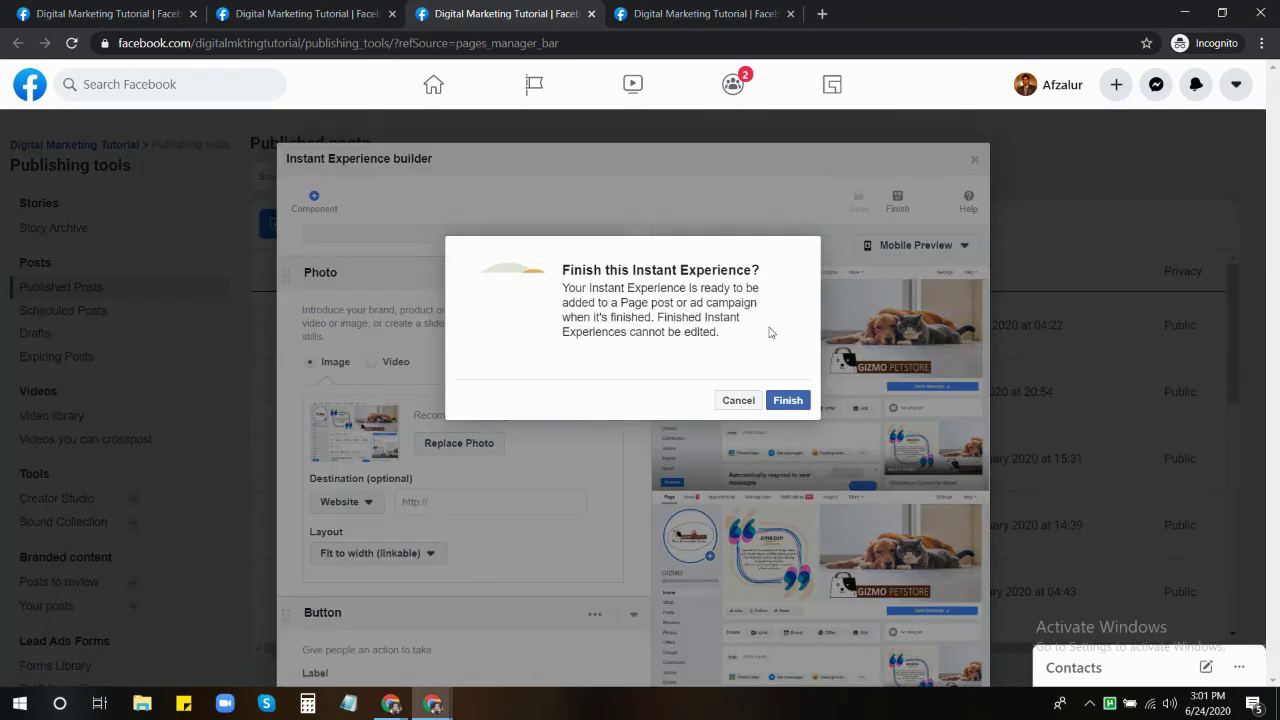
Confirm finishing the Instant Experience and check its entry in the new post's Instant Experience choices
click(797, 400)
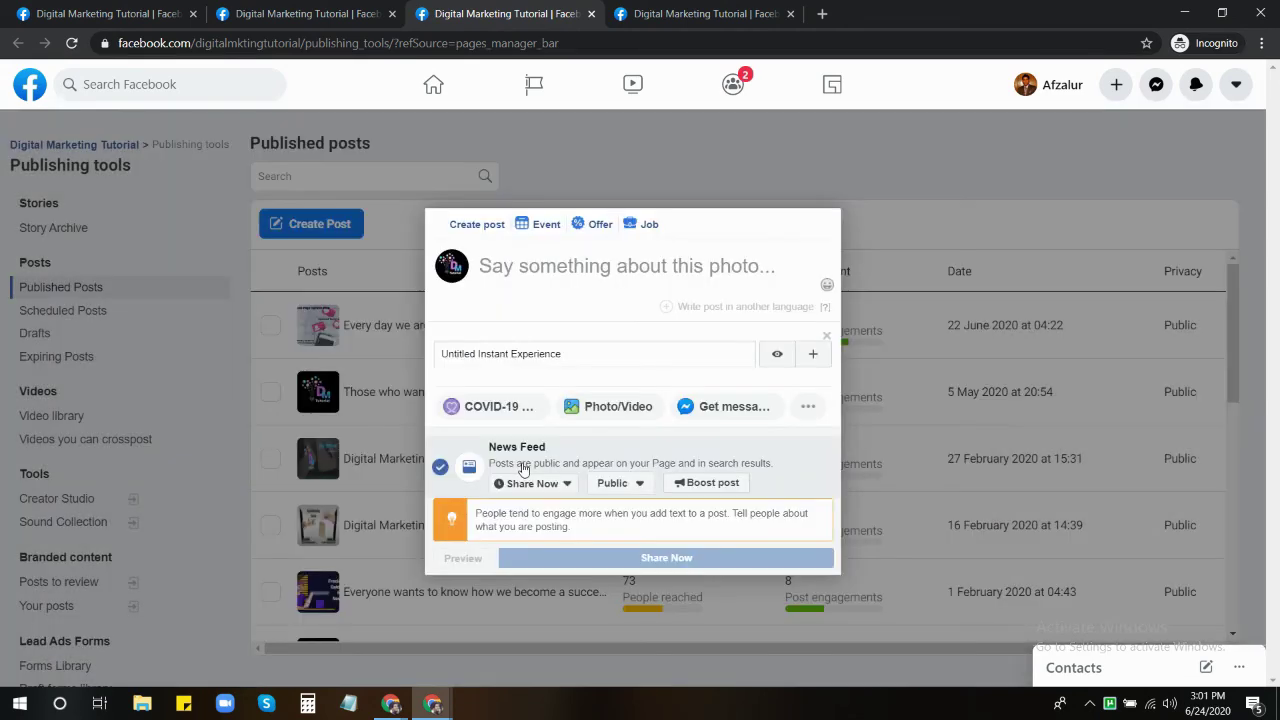
drag(594, 356, 378, 372)
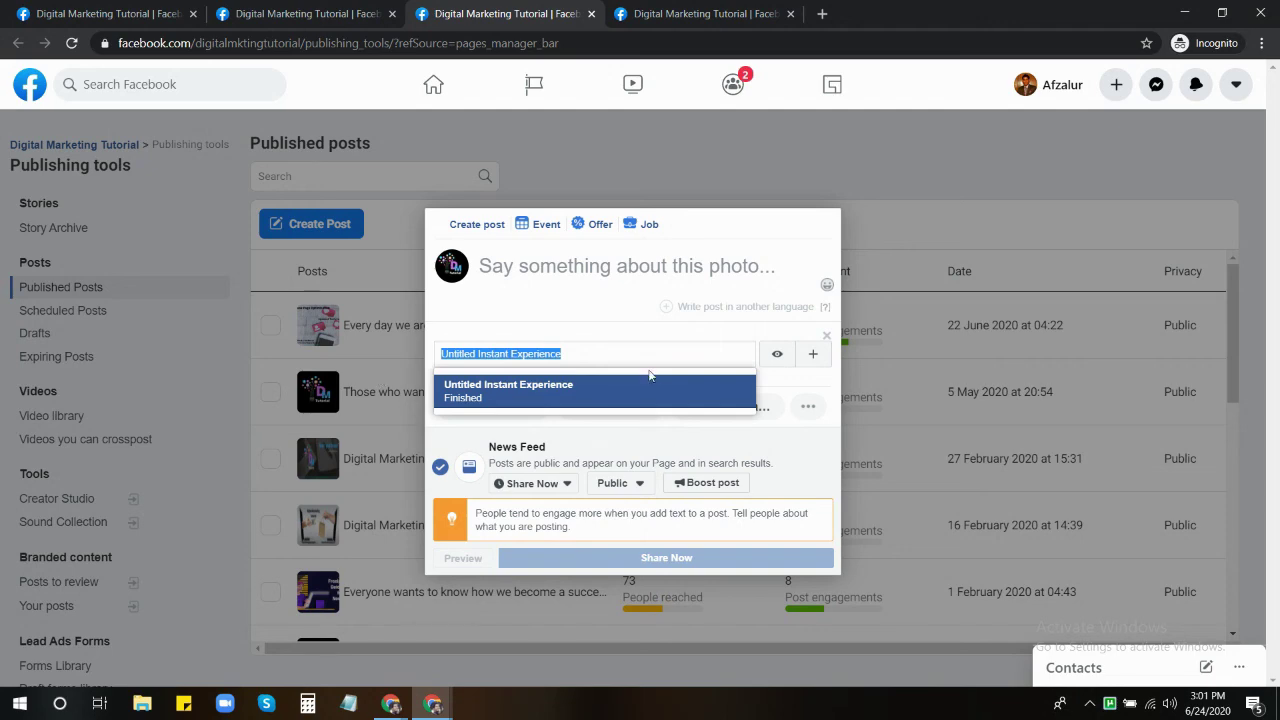
View the finished Instant Experience from the post, look at its Mobile Preview options, and close the builder
click(776, 354)
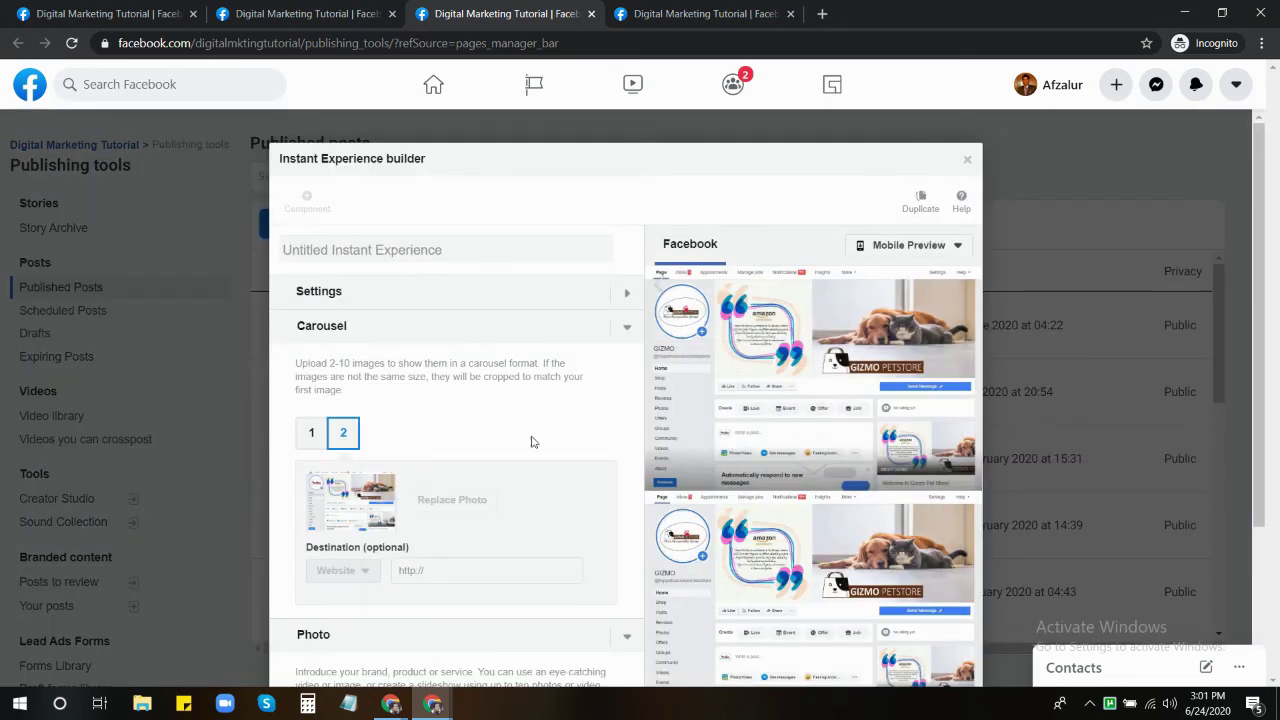
scroll(717, 468, down, 3)
scroll(750, 430, up, 3)
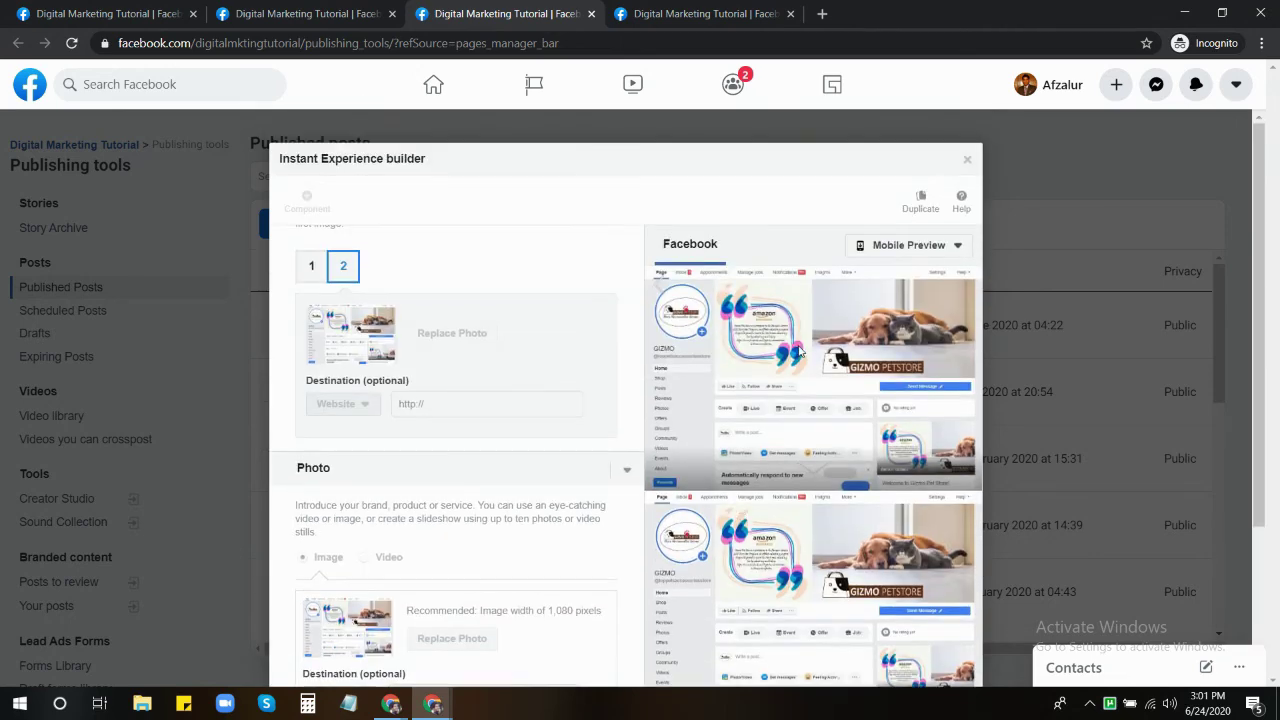
click(930, 245)
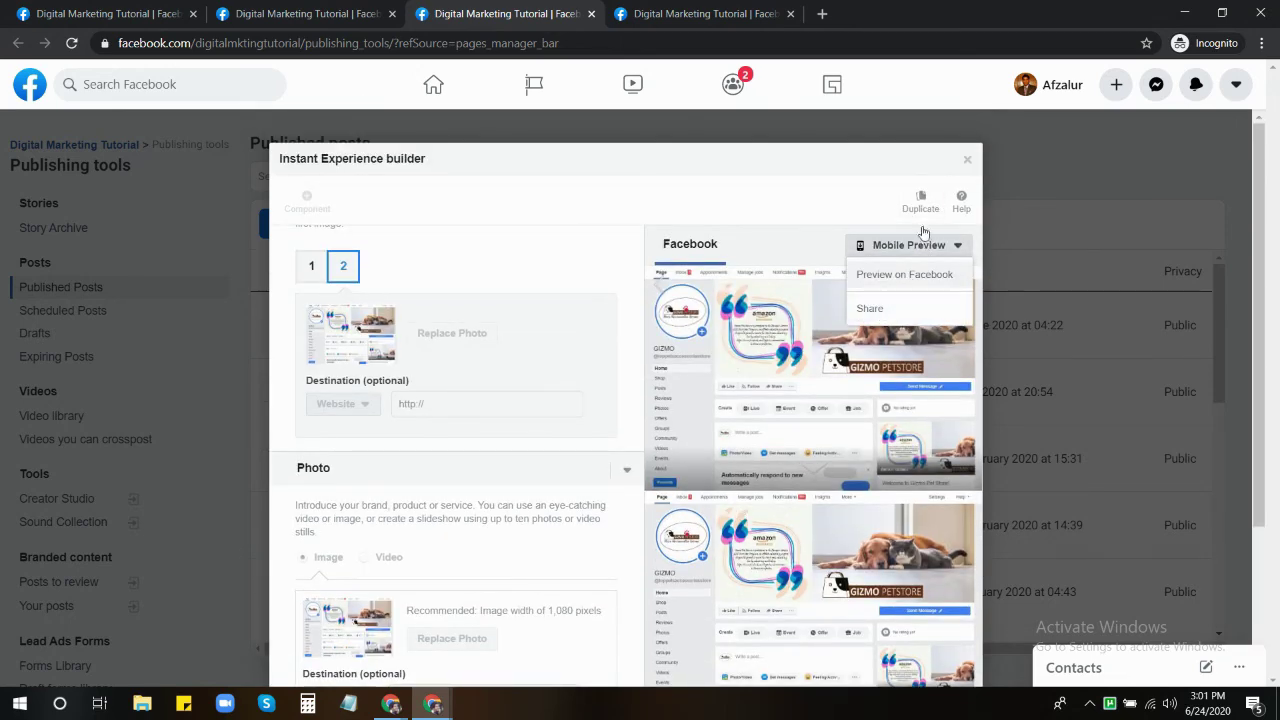
click(967, 162)
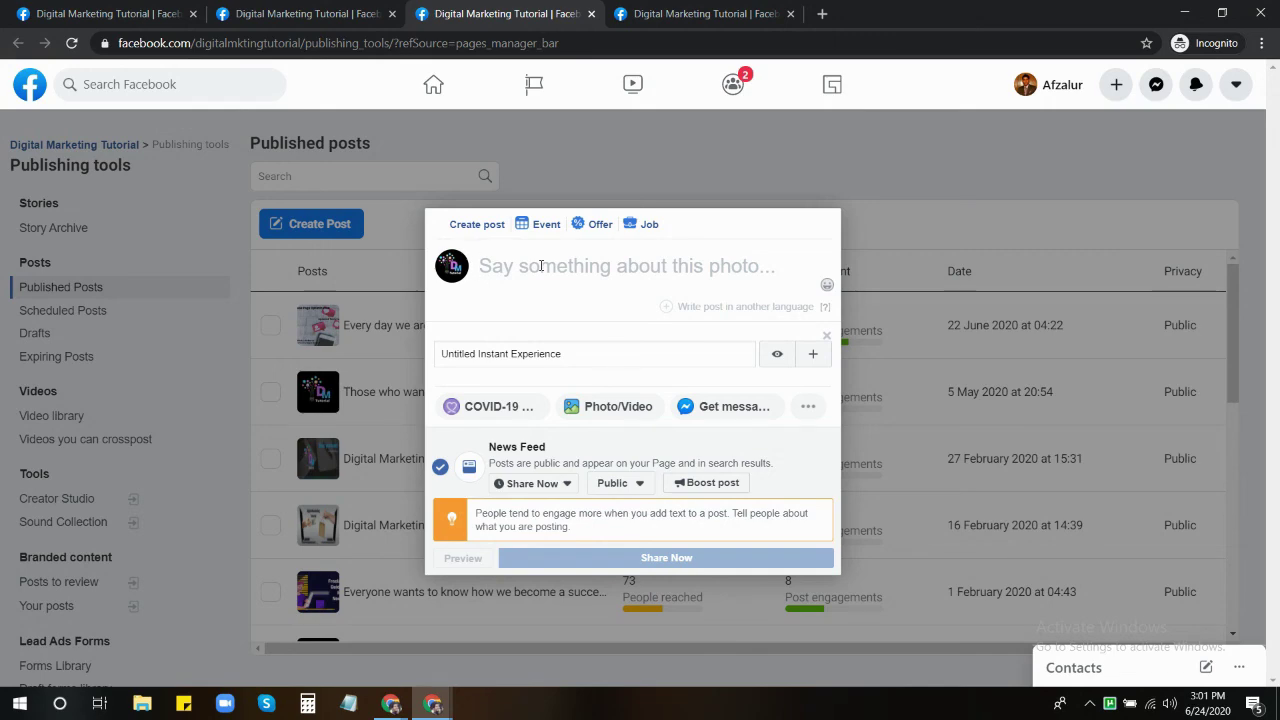
Leave the Instant Experience post without sharing it and start creating a new post
click(466, 182)
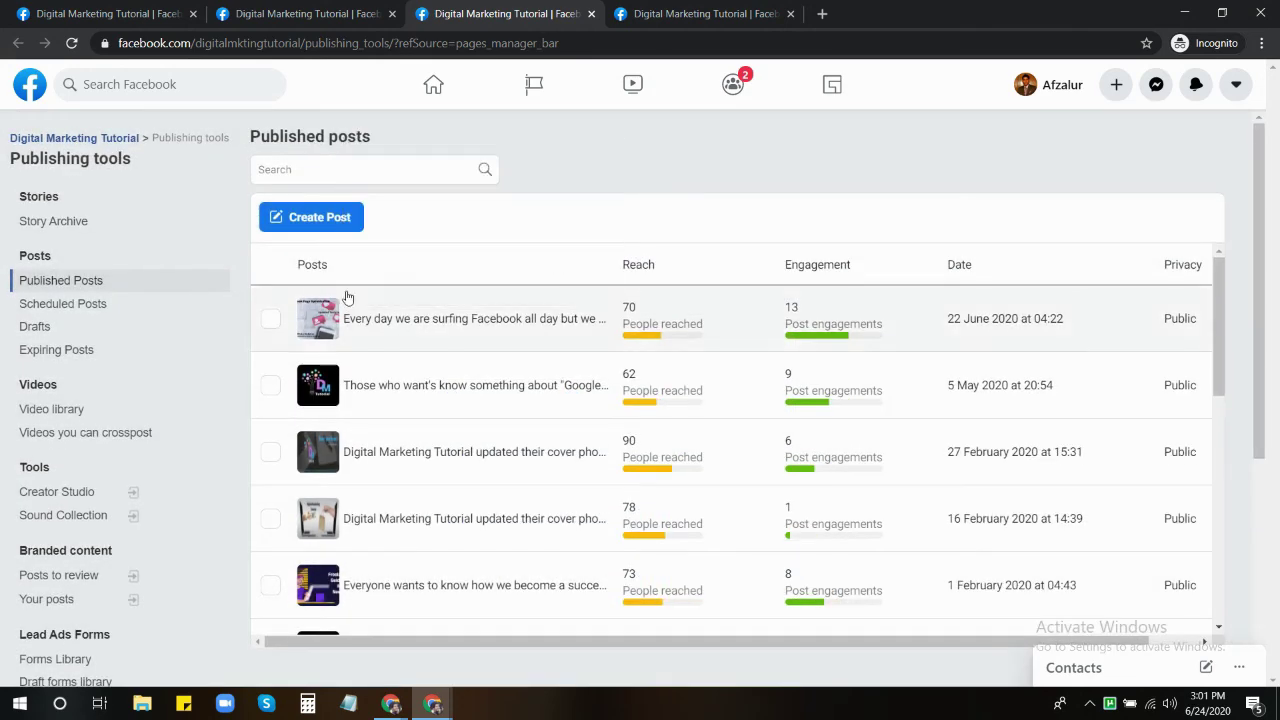
click(302, 222)
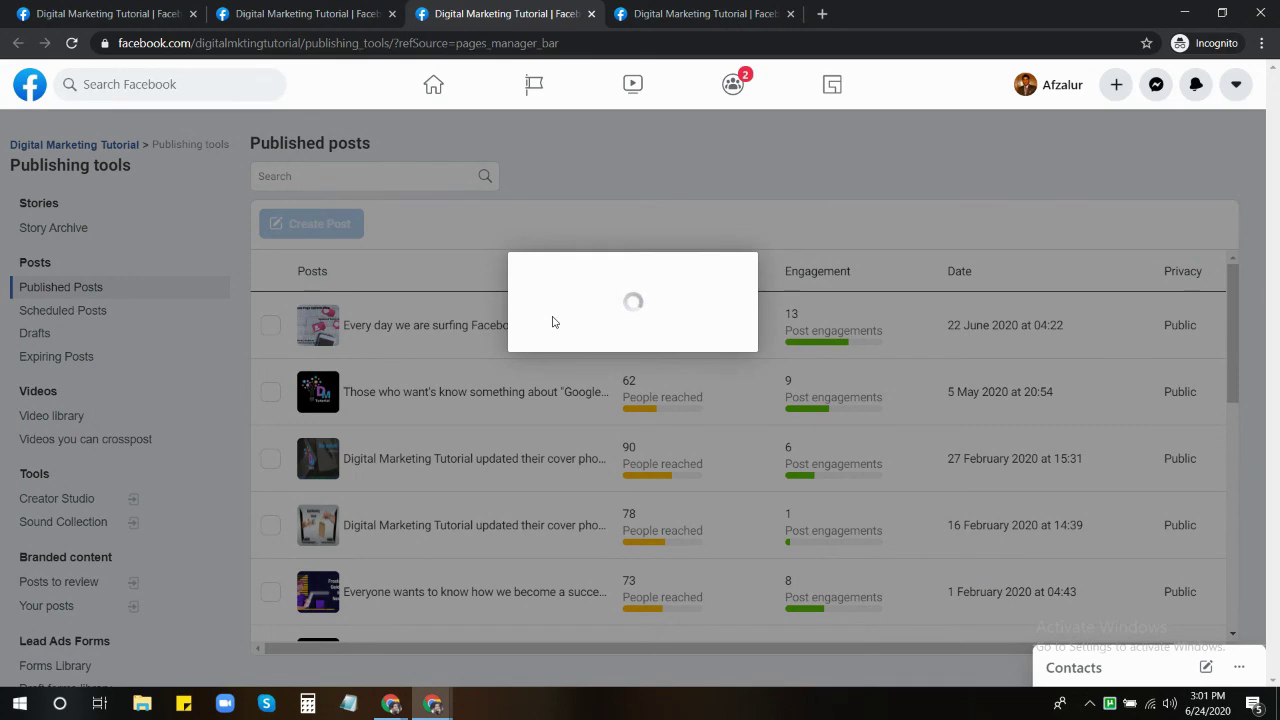